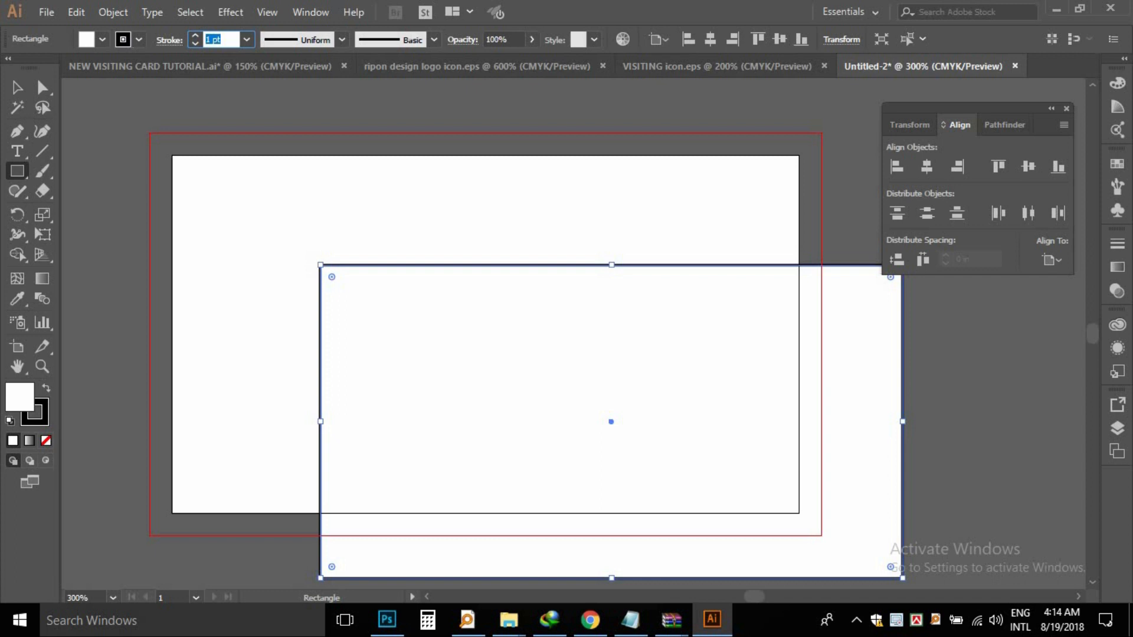
- Centre the rectangle without a stroke horizontally and vertically on the artboard and convert it into guides
{"action": "key", "text": "Return"}
{"action": "left_click", "coordinate": [17, 87]}
{"action": "left_click", "coordinate": [779, 39]}
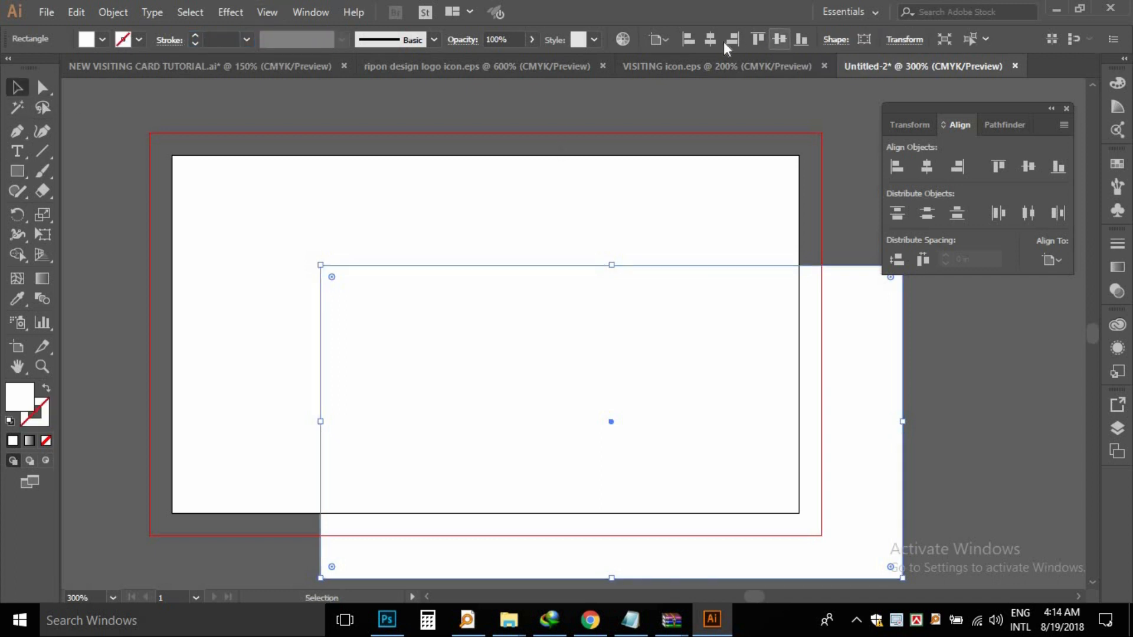
{"action": "left_click", "coordinate": [710, 39]}
{"action": "right_click", "coordinate": [354, 178]}
{"action": "left_click", "coordinate": [425, 399]}
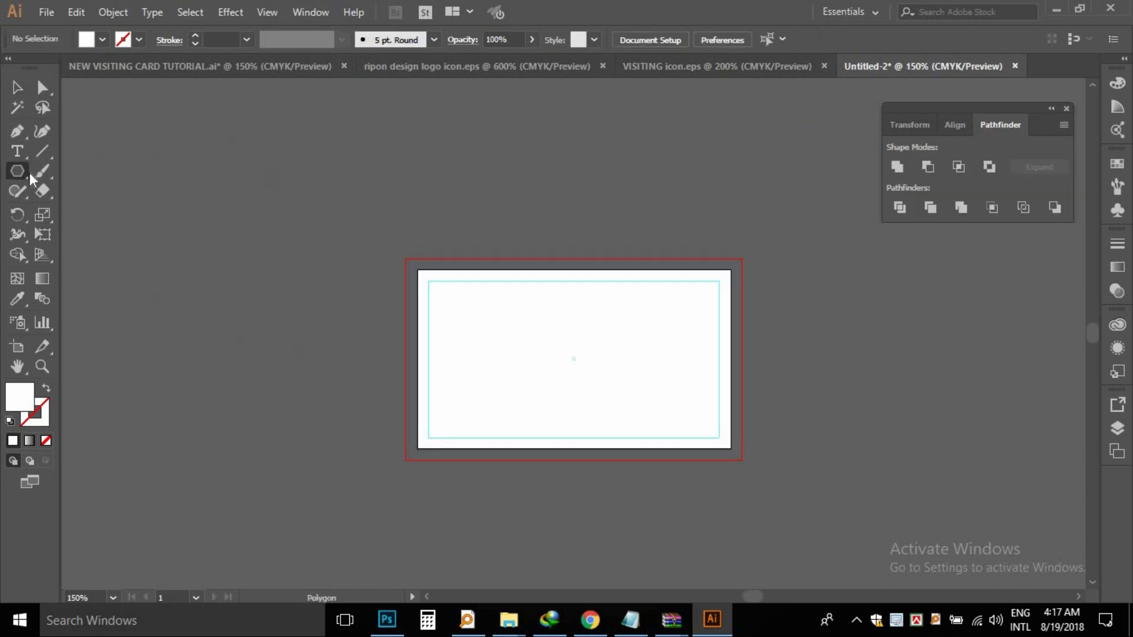
- Draw a rectangle covering the full bleed area of the card and fill it with dark grey C=0 M=0 Y=0 K=90
{"action": "right_click", "coordinate": [30, 172]}
{"action": "left_click", "coordinate": [466, 331]}
{"action": "left_click_drag", "start_coordinate": [516, 402], "coordinate": [742, 460]}
{"action": "left_click", "coordinate": [102, 40]}
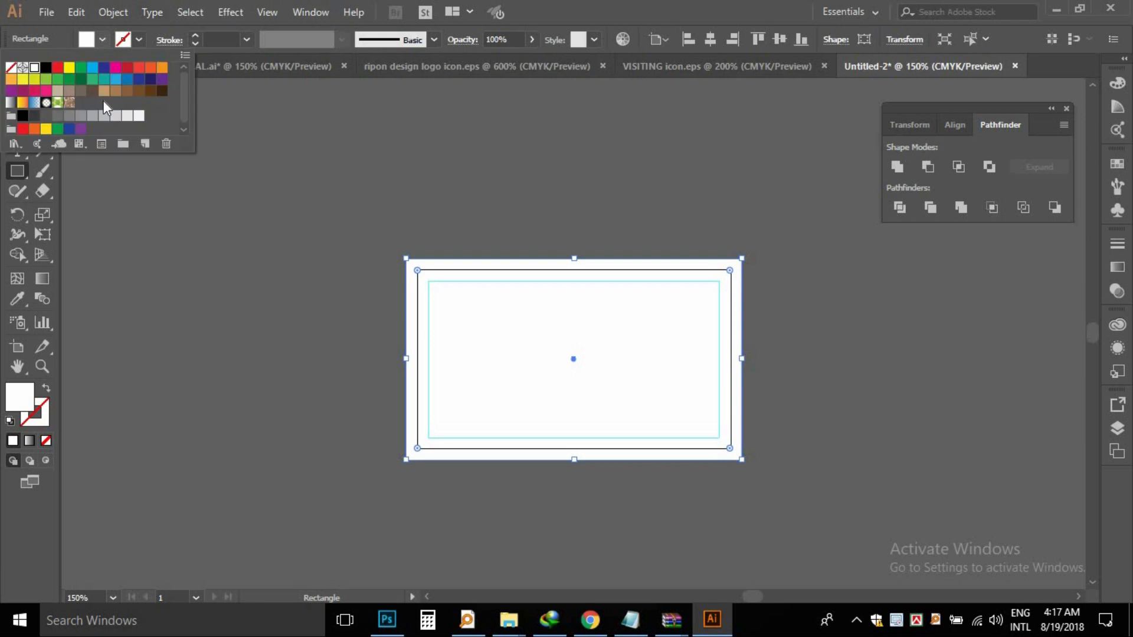
{"action": "left_click", "coordinate": [34, 120]}
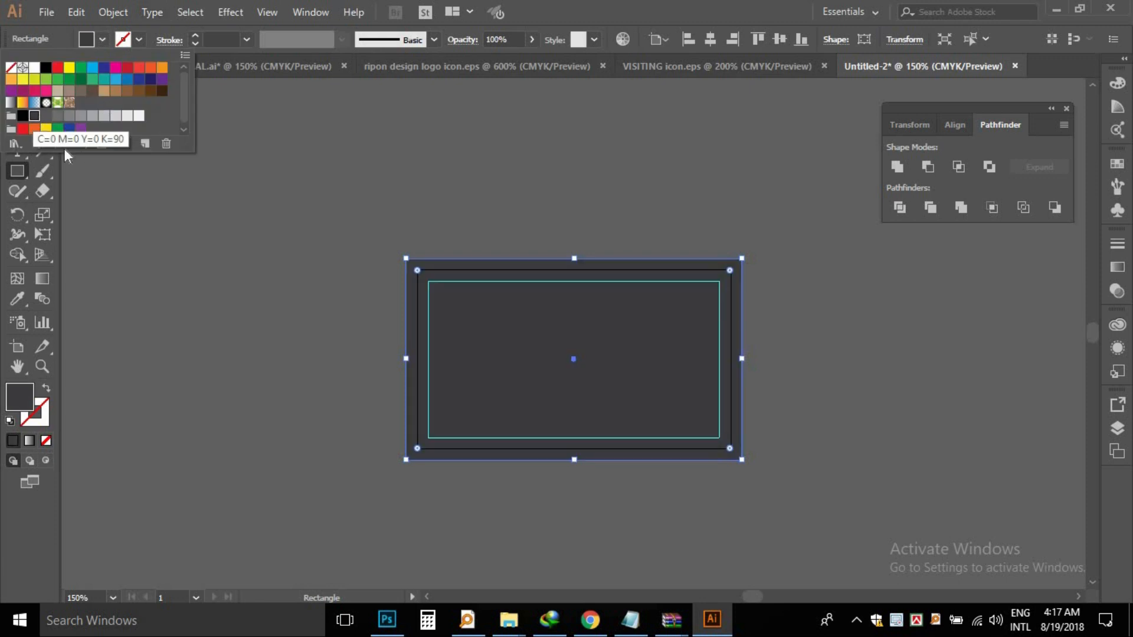
{"action": "left_click", "coordinate": [199, 185]}
{"action": "key", "text": "v"}
{"action": "left_click", "coordinate": [224, 218]}
- Copy the dark grey background rectangle to the clipboard and deselect it
{"action": "left_click", "coordinate": [481, 341]}
{"action": "left_click", "coordinate": [76, 13]}
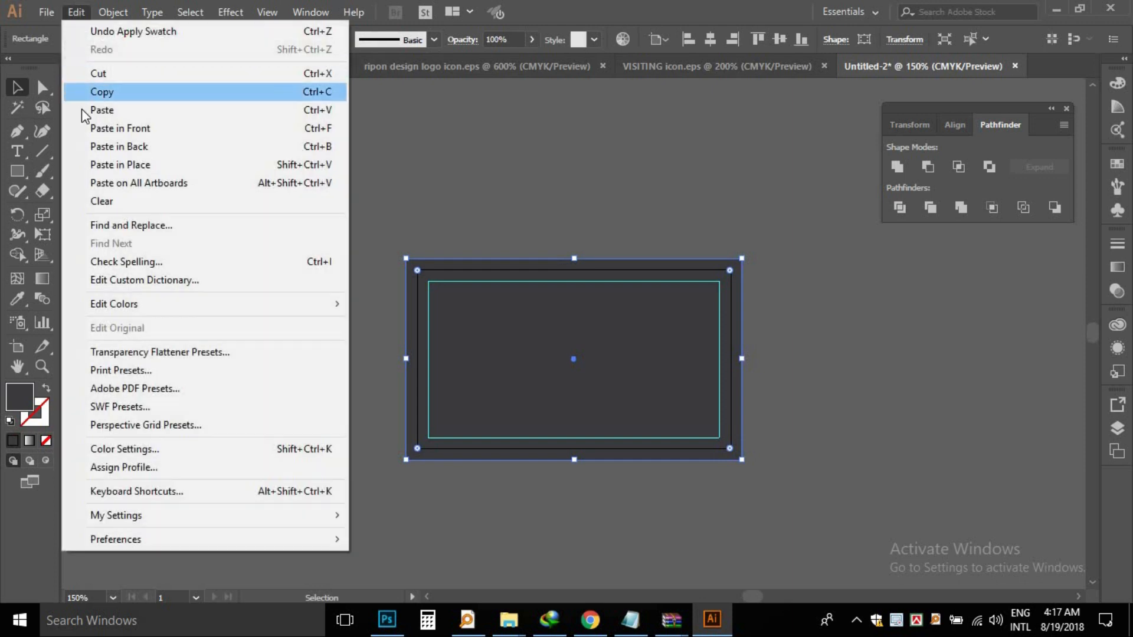
{"action": "left_click", "coordinate": [94, 93]}
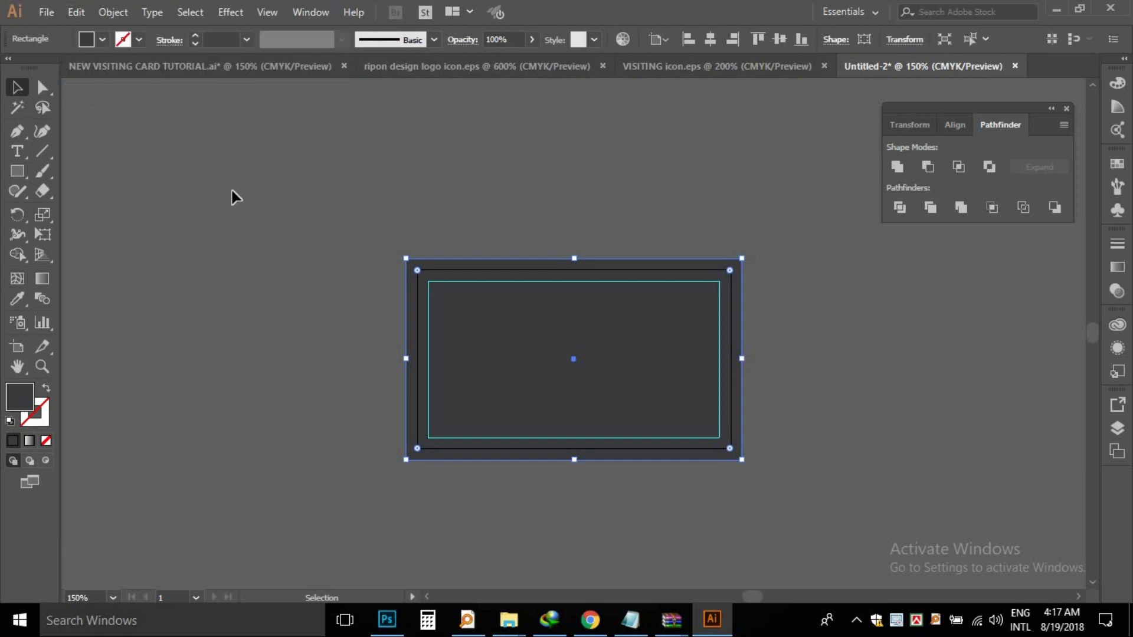
{"action": "left_click", "coordinate": [232, 190]}
- Show the rulers and place a vertical and a horizontal guide through the centre of the card
{"action": "left_click", "coordinate": [582, 384], "text": "ctrl"}
{"action": "left_click_drag", "start_coordinate": [514, 347], "coordinate": [438, 373]}
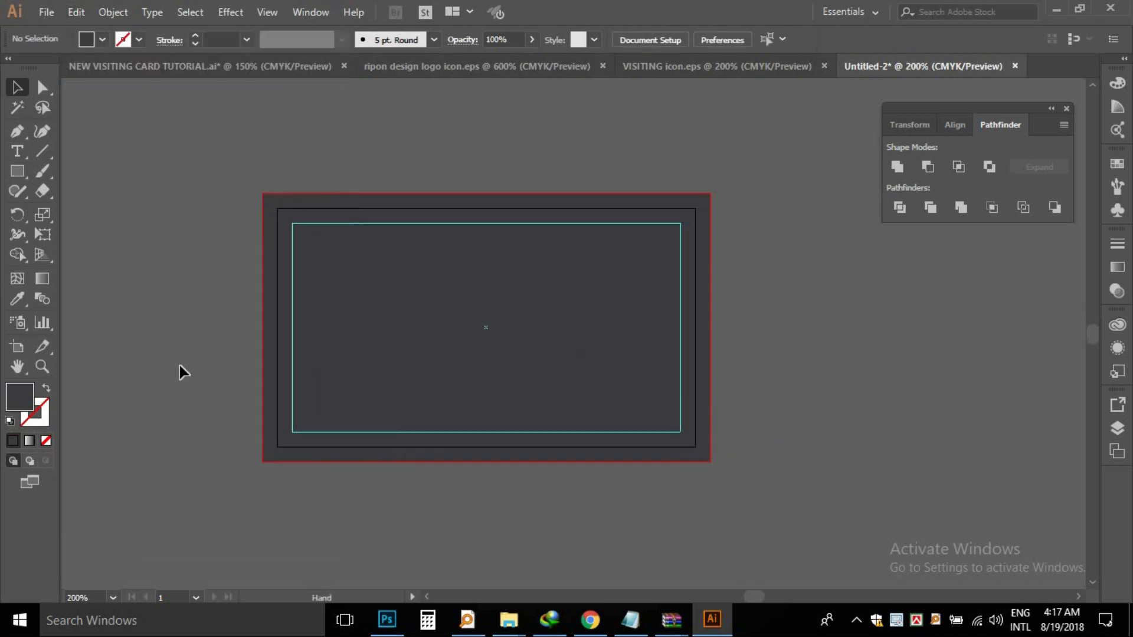
{"action": "key", "text": "ctrl+r"}
{"action": "left_click_drag", "start_coordinate": [73, 376], "coordinate": [486, 385]}
{"action": "left_click_drag", "start_coordinate": [493, 89], "coordinate": [491, 328]}
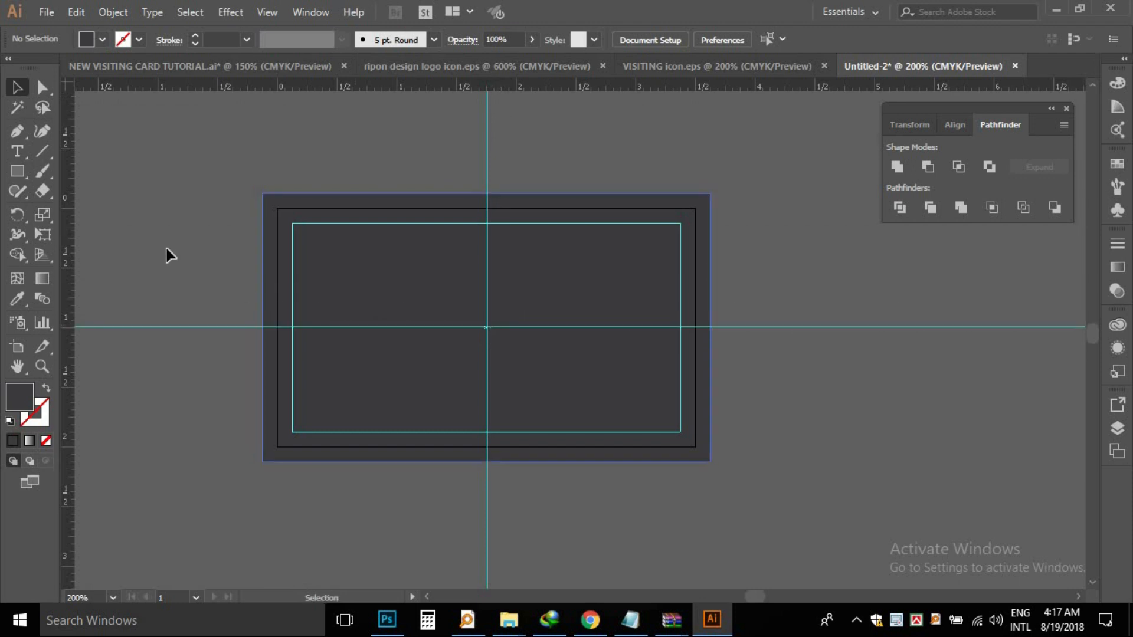
- Draw a large dark grey hexagon, taller than the card, with the Polygon tool
{"action": "left_click", "coordinate": [18, 171]}
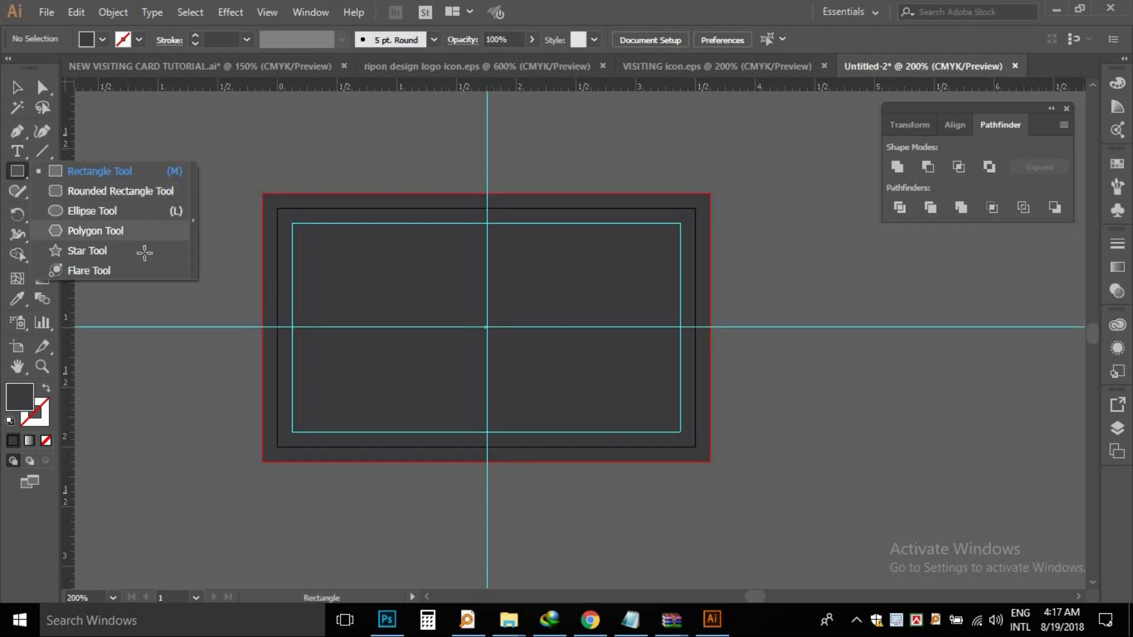
{"action": "left_click", "coordinate": [120, 232]}
{"action": "mouse_move", "coordinate": [177, 256]}
{"action": "left_mouse_down"}
{"action": "mouse_move", "coordinate": [263, 310]}
{"action": "mouse_move", "coordinate": [319, 367]}
{"action": "left_mouse_up"}
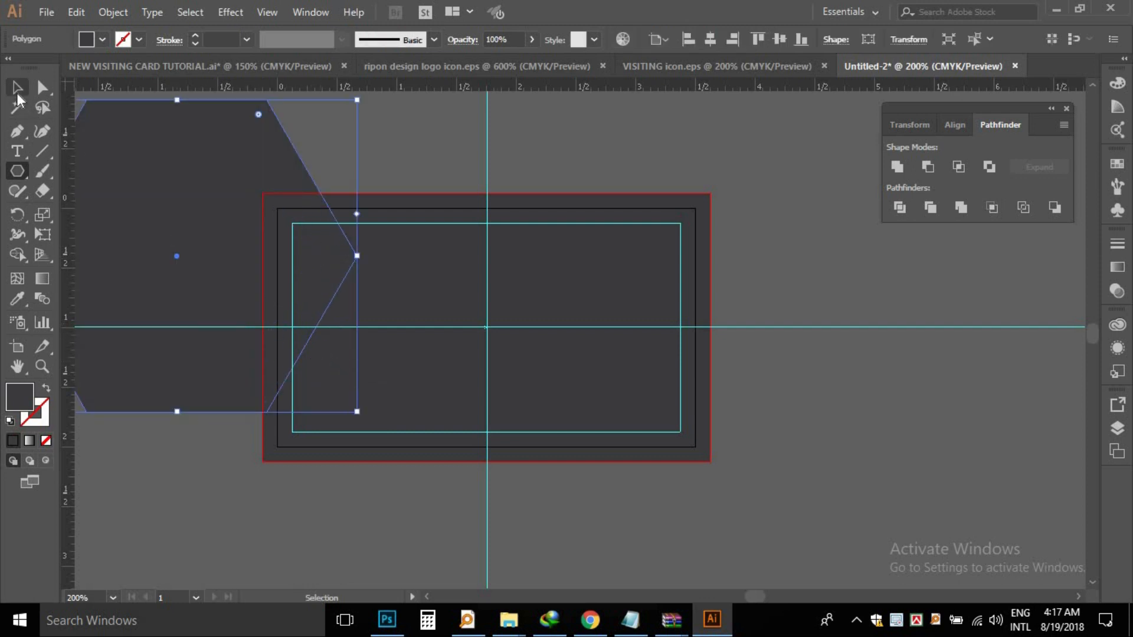
- Centre the hexagon on the artboard, and shift it left until its right vertex sits just past the vertical centre guide
{"action": "left_click", "coordinate": [17, 87]}
{"action": "left_click", "coordinate": [955, 125]}
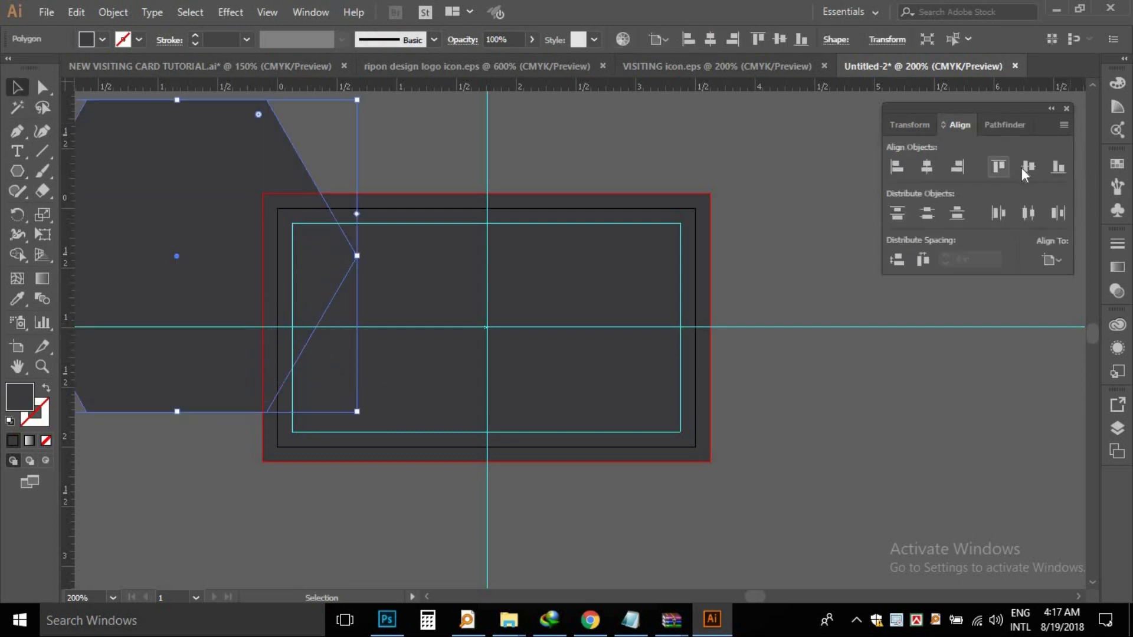
{"action": "left_click", "coordinate": [1028, 166]}
{"action": "left_click", "coordinate": [927, 166]}
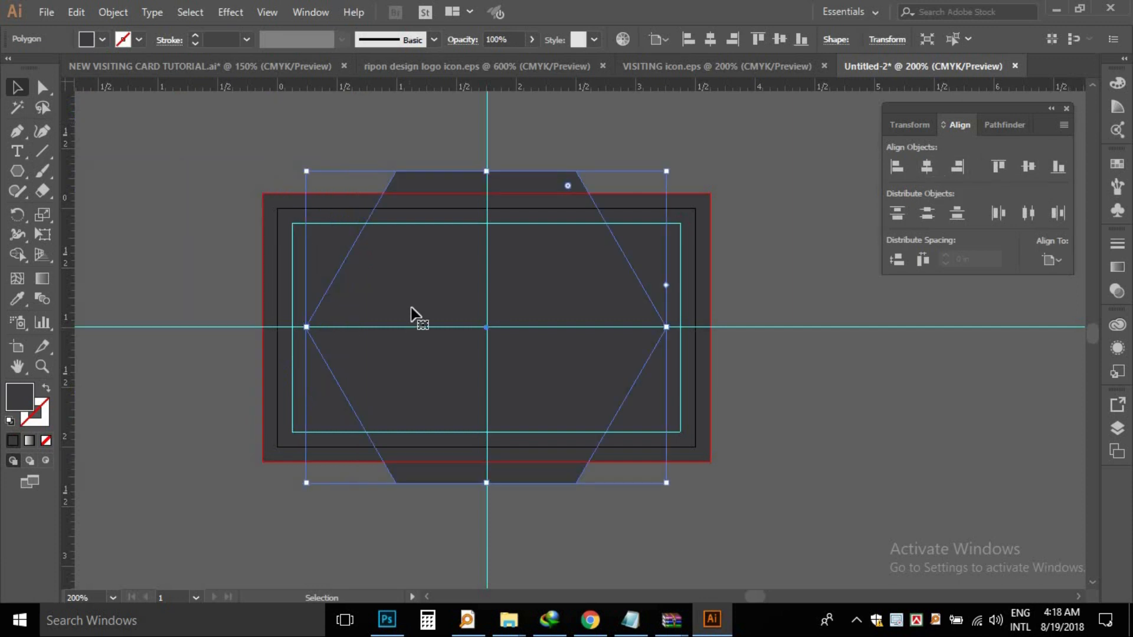
{"action": "left_click_drag", "start_coordinate": [417, 309], "coordinate": [254, 298]}
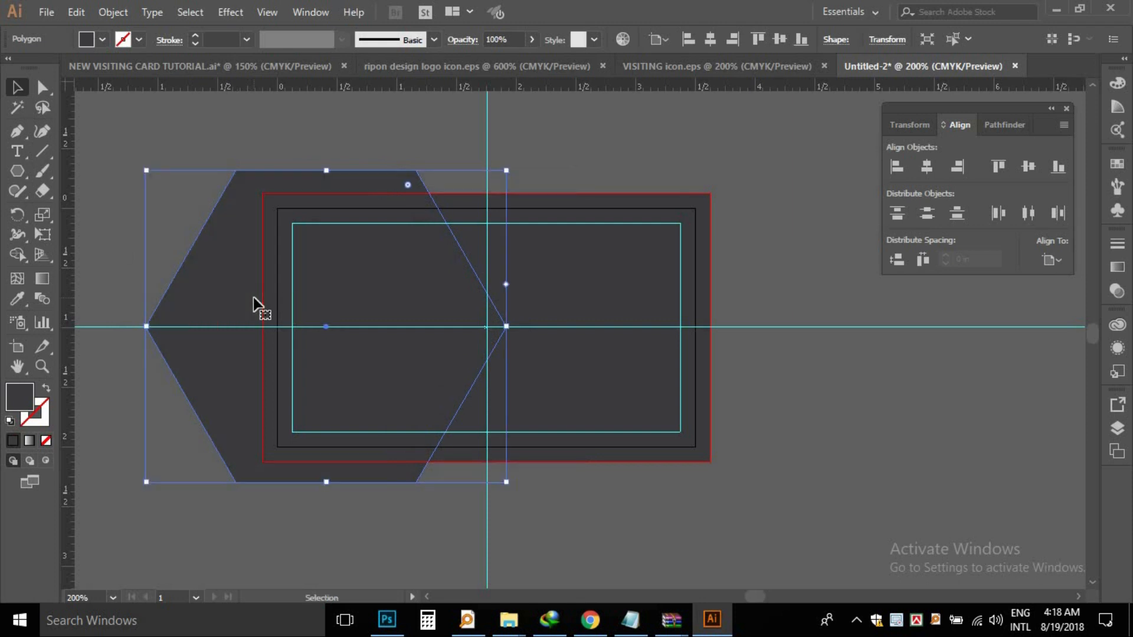
- Try to intersect the hexagon with the background rectangle using the Pathfinder Intersect mode
{"action": "left_click", "coordinate": [606, 211]}
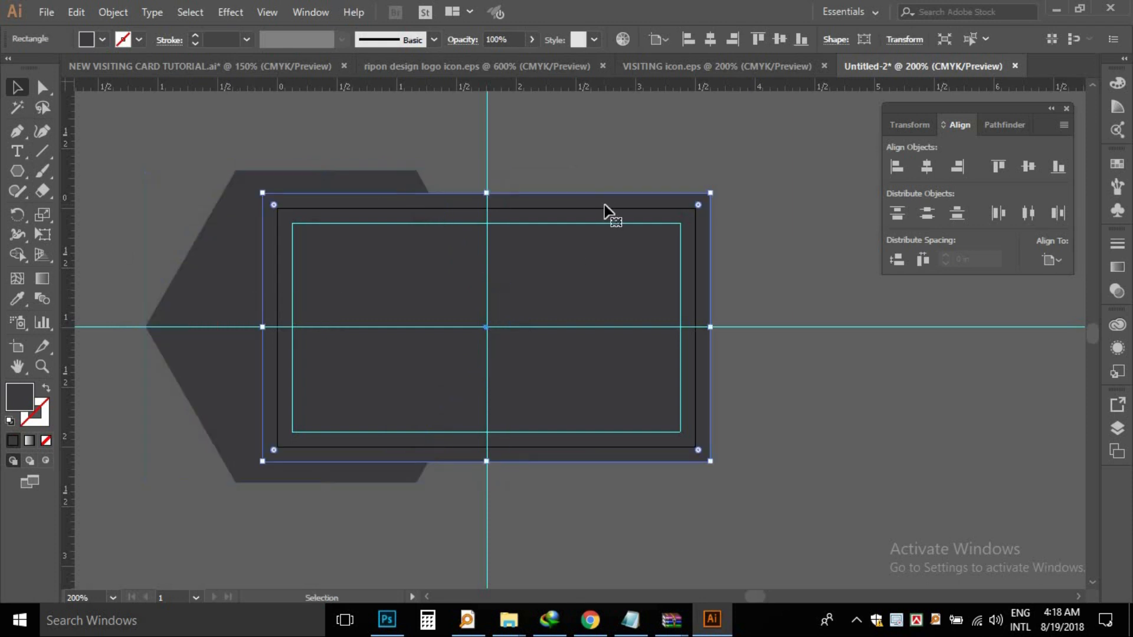
{"action": "left_click", "coordinate": [340, 184]}
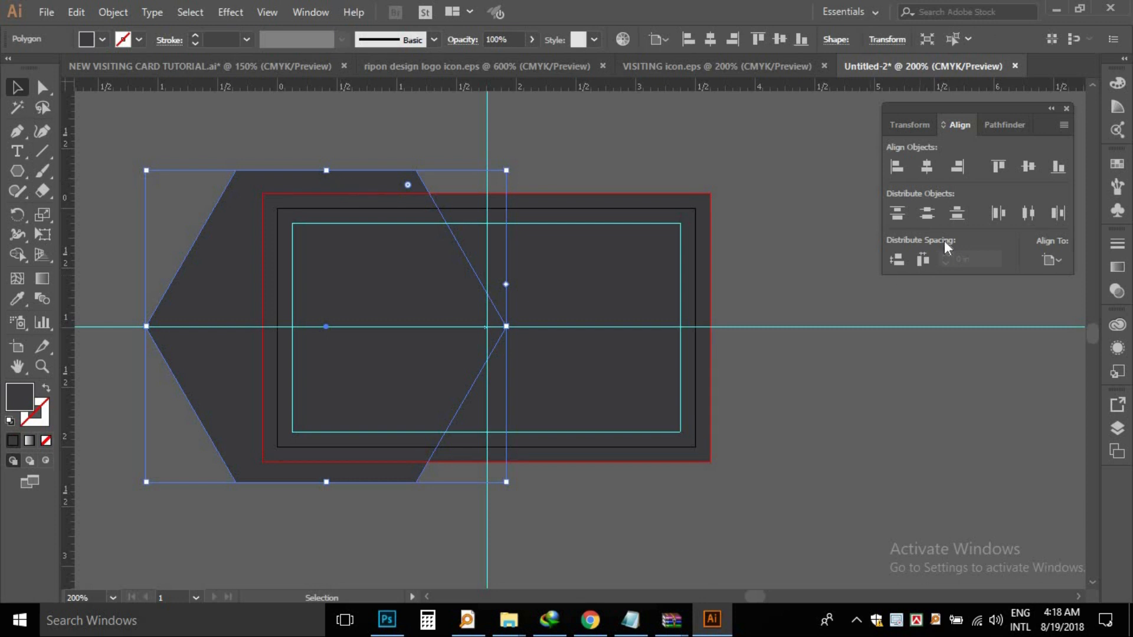
{"action": "left_click", "coordinate": [996, 126]}
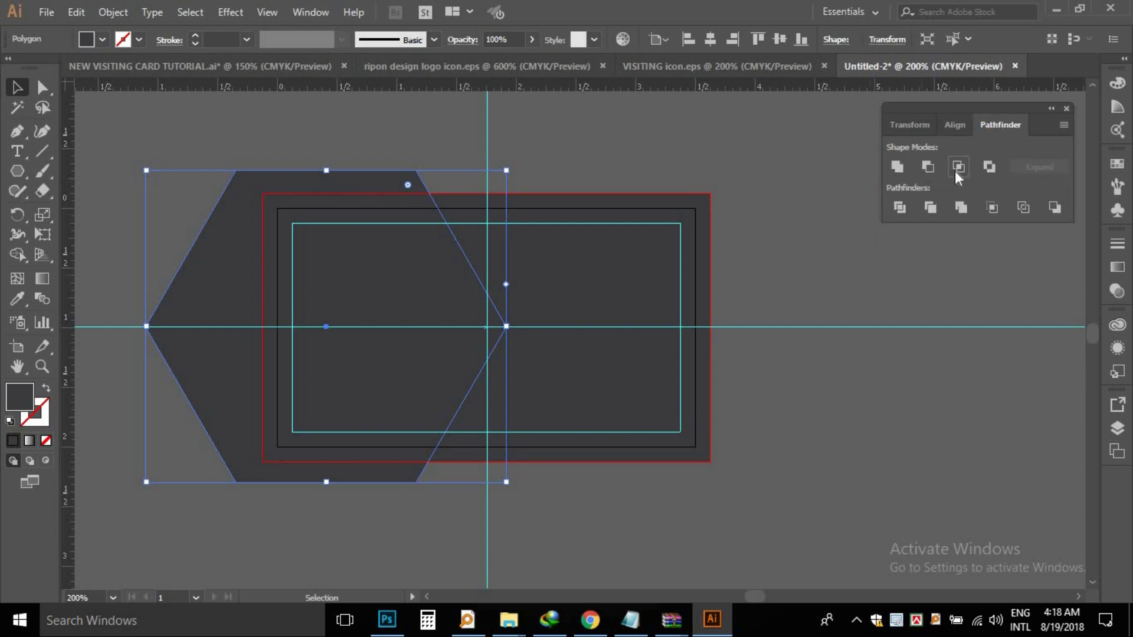
{"action": "left_click", "coordinate": [957, 168]}
{"action": "left_click", "coordinate": [734, 334]}
{"action": "left_click", "coordinate": [654, 302]}
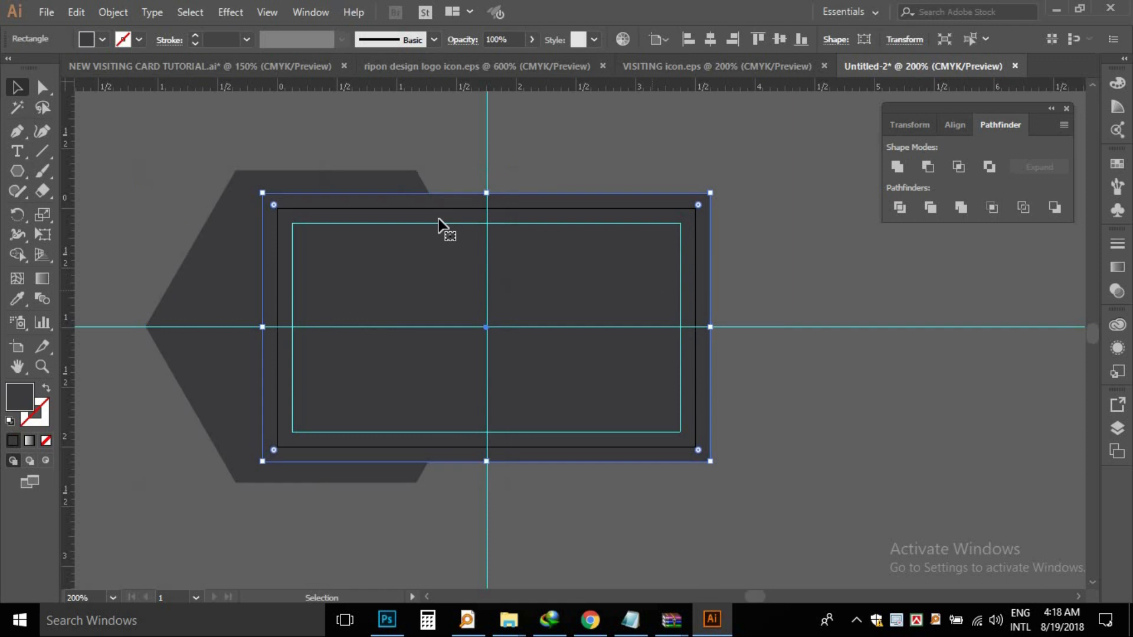
{"action": "left_click", "coordinate": [366, 183]}
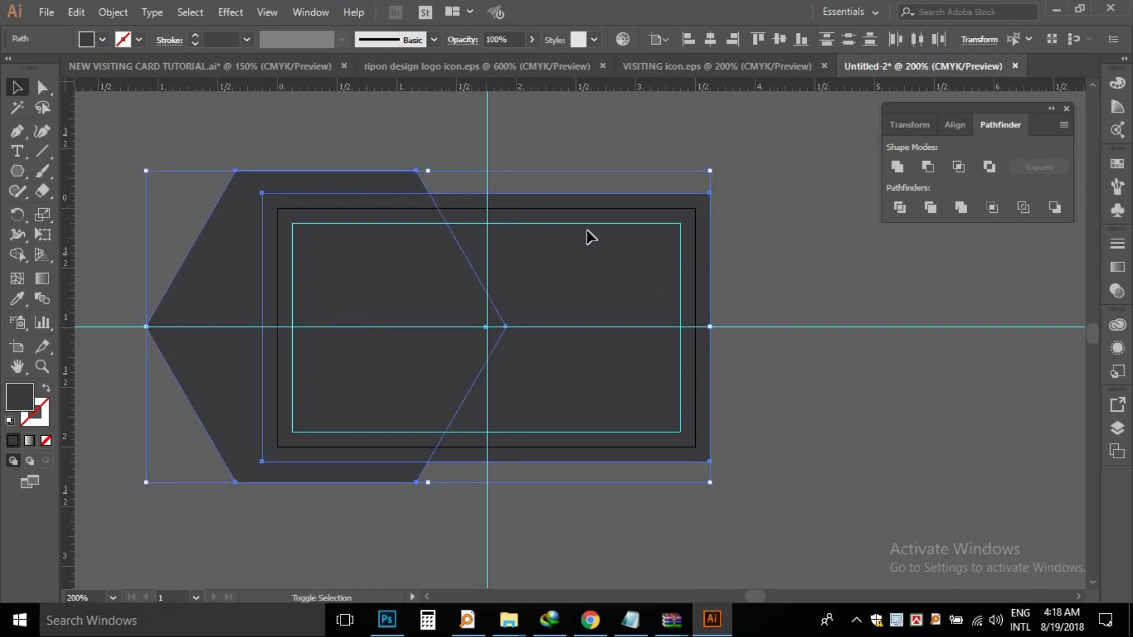
{"action": "left_click", "coordinate": [693, 255], "text": "shift"}
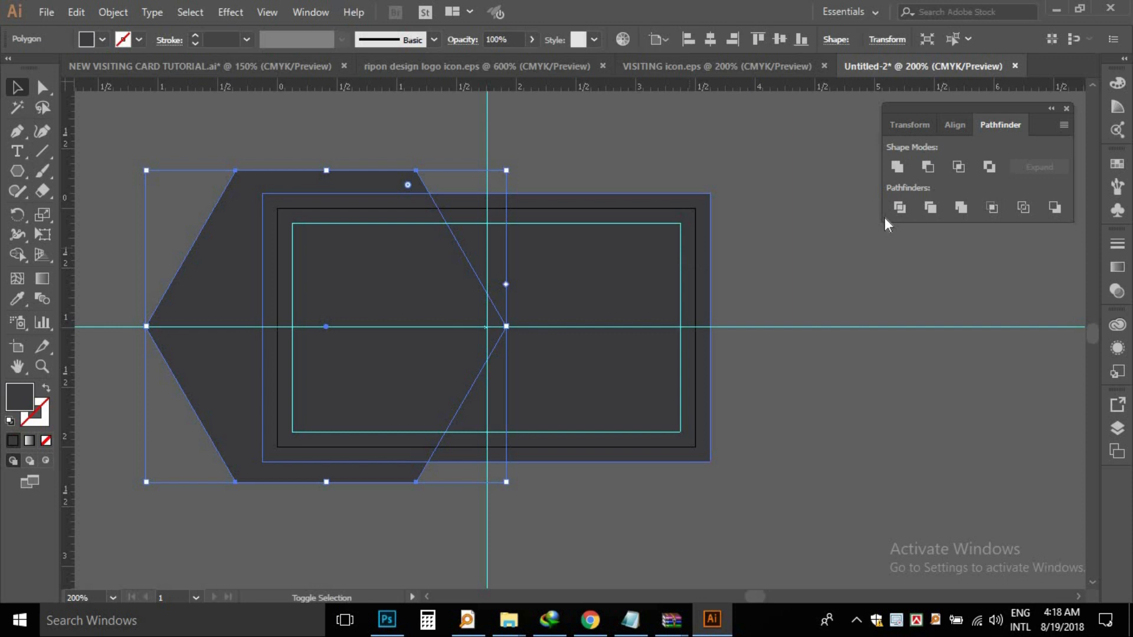
{"action": "left_click", "coordinate": [959, 167]}
{"action": "left_click", "coordinate": [727, 329]}
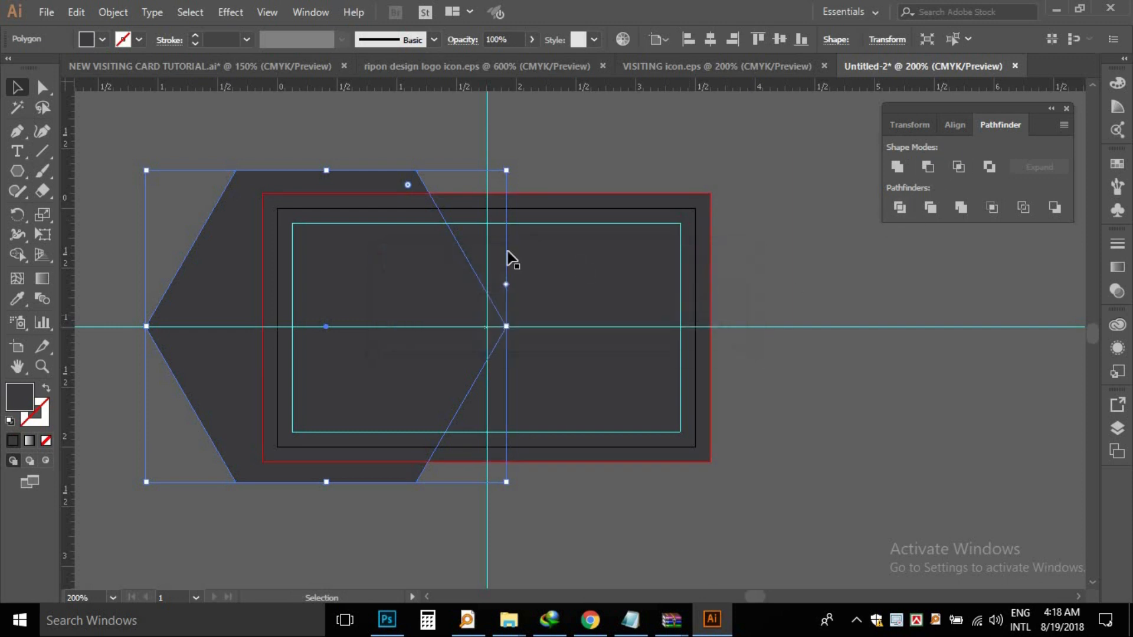
- Select both the background rectangle and the hexagon and reduce them to their overlapping area with Pathfinder Intersect
{"action": "left_click", "coordinate": [678, 240]}
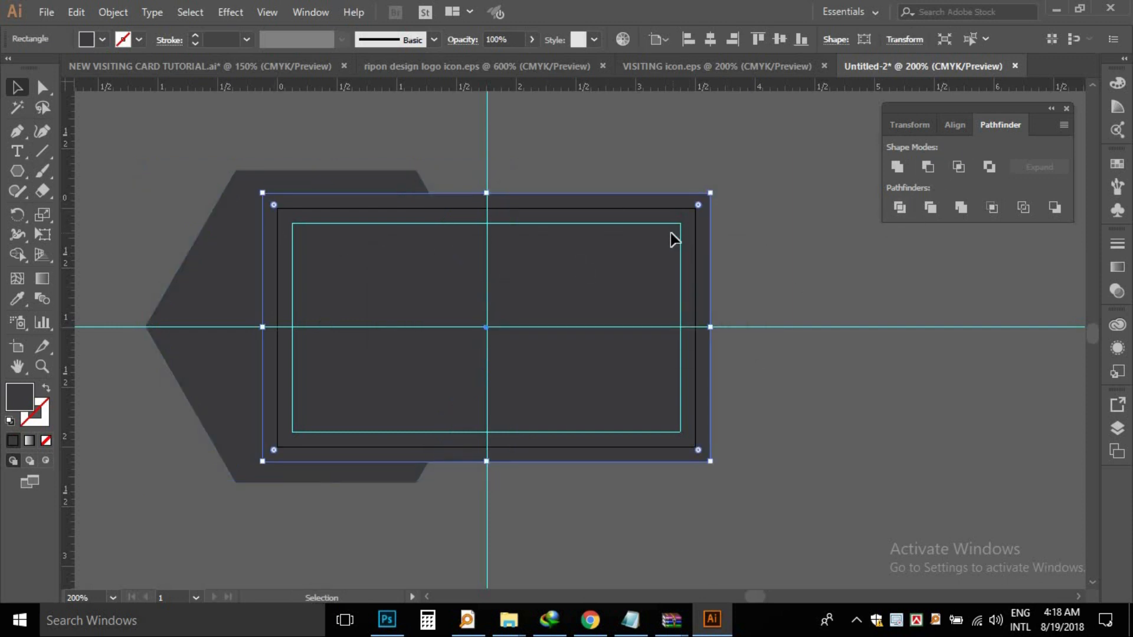
{"action": "left_click", "coordinate": [352, 183], "text": "shift"}
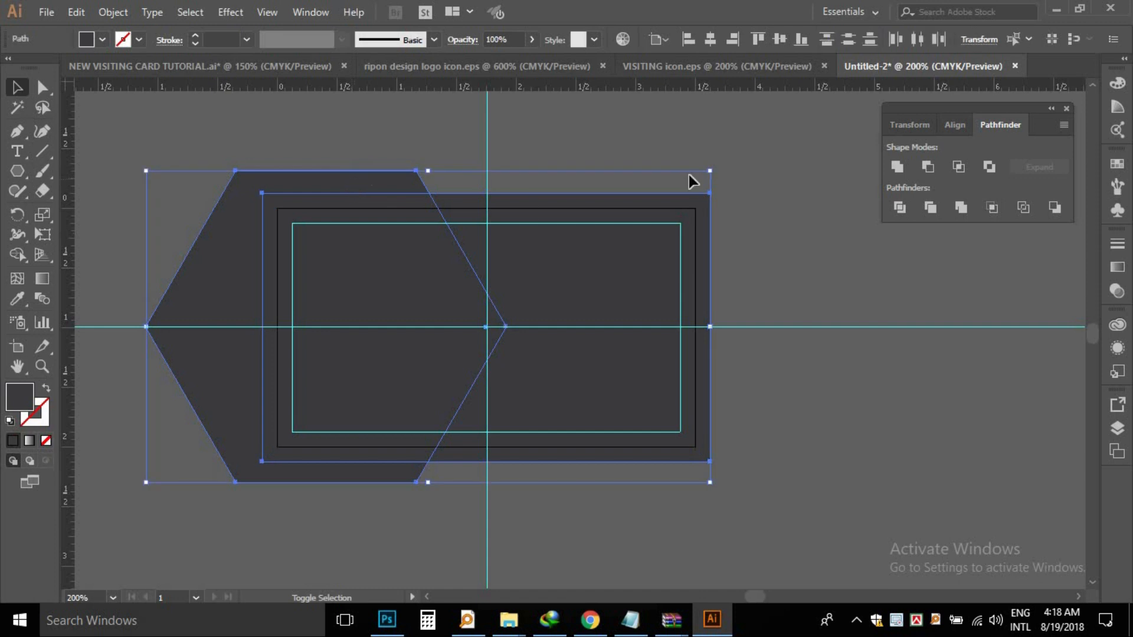
{"action": "left_click", "coordinate": [957, 165]}
{"action": "left_click", "coordinate": [784, 261]}
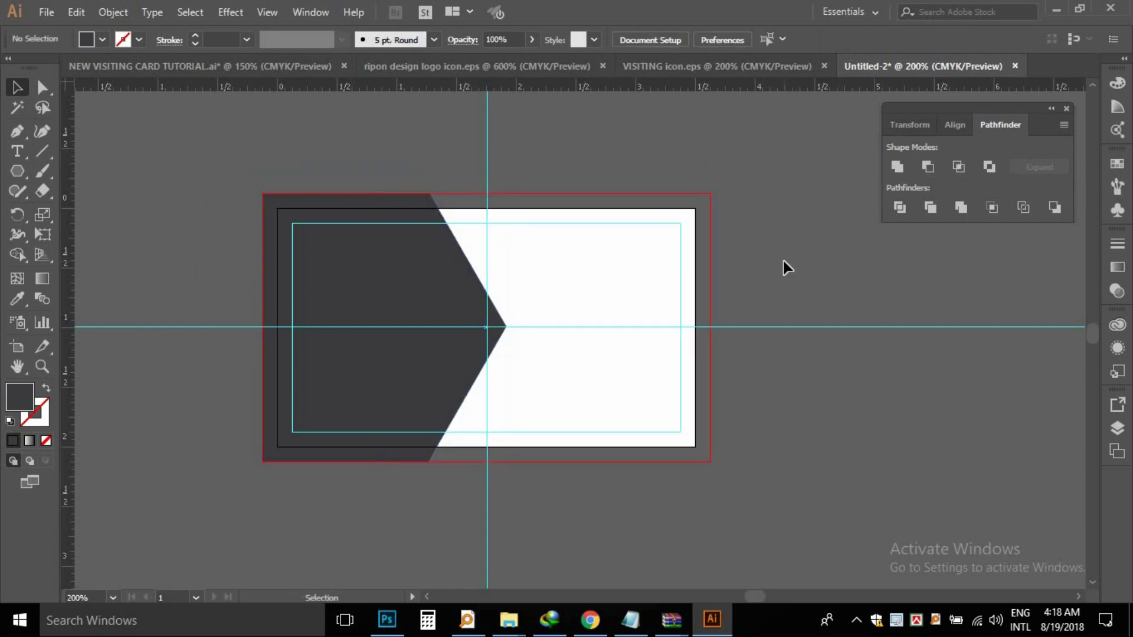
- Nudge the dark shape's upper-right and lower-right anchor points to the right so the slanted edges become steeper
{"action": "left_click", "coordinate": [577, 309], "text": "ctrl"}
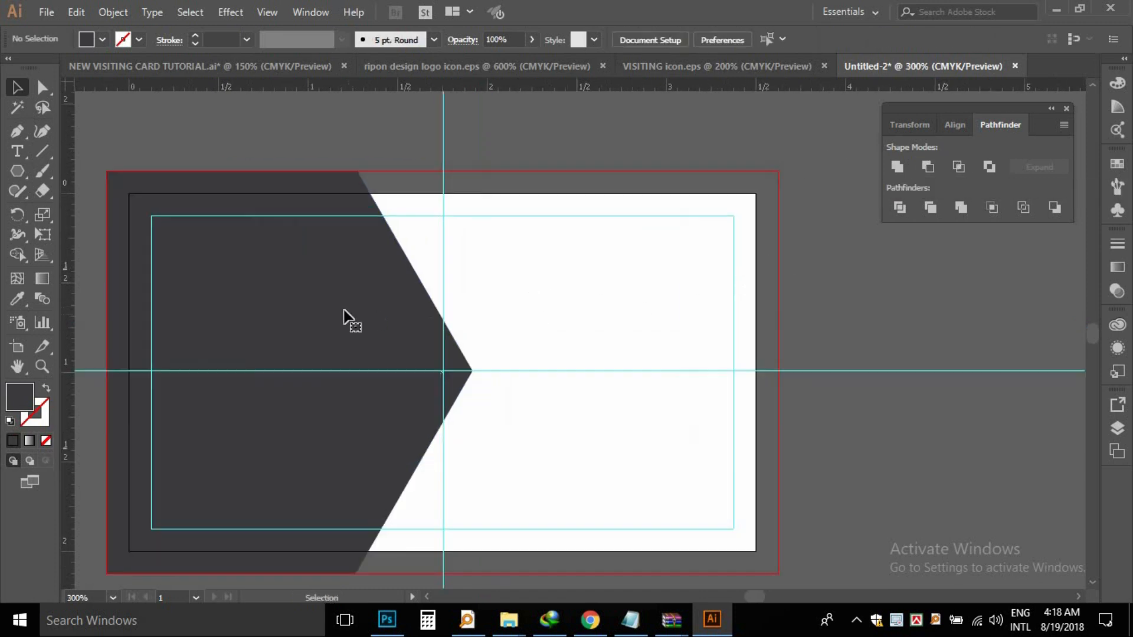
{"action": "left_click", "coordinate": [334, 310]}
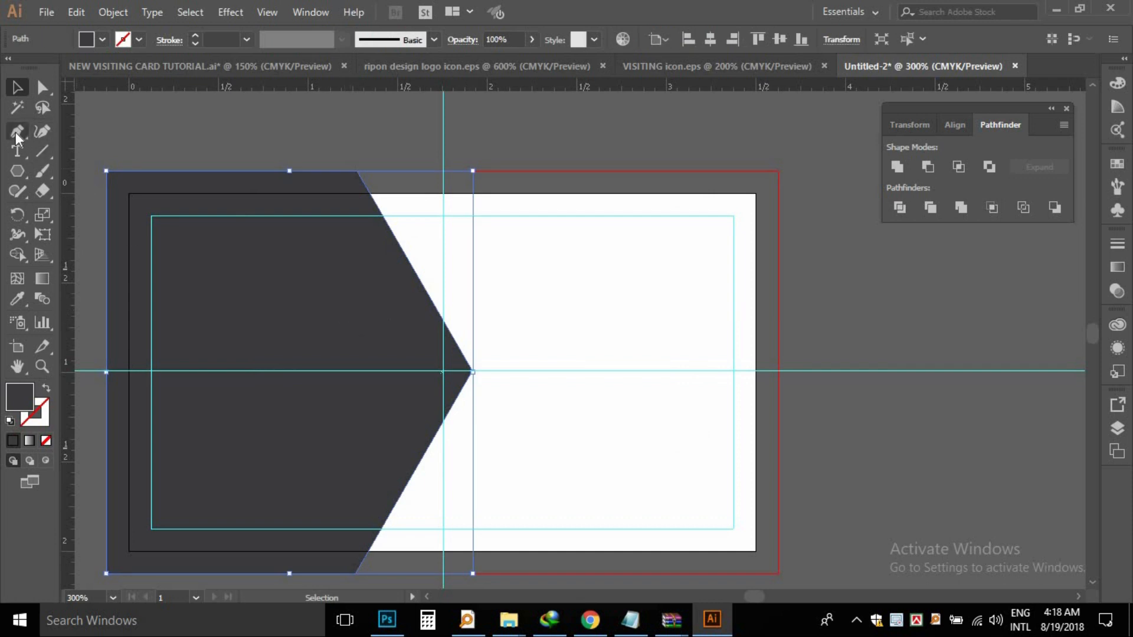
{"action": "left_click", "coordinate": [42, 87]}
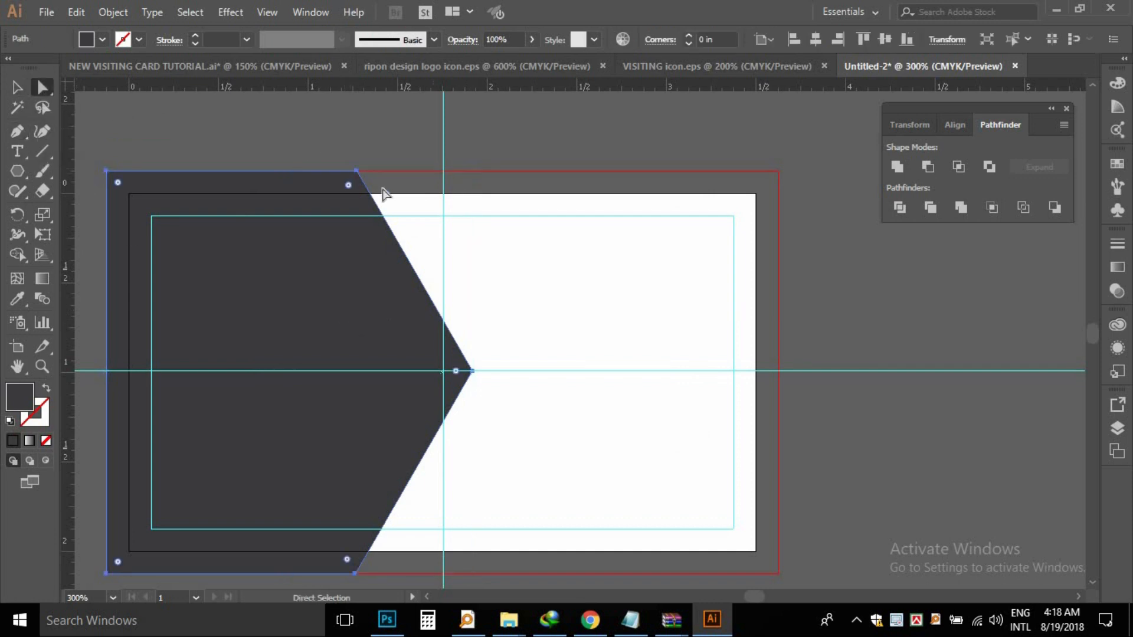
{"action": "left_click", "coordinate": [356, 172]}
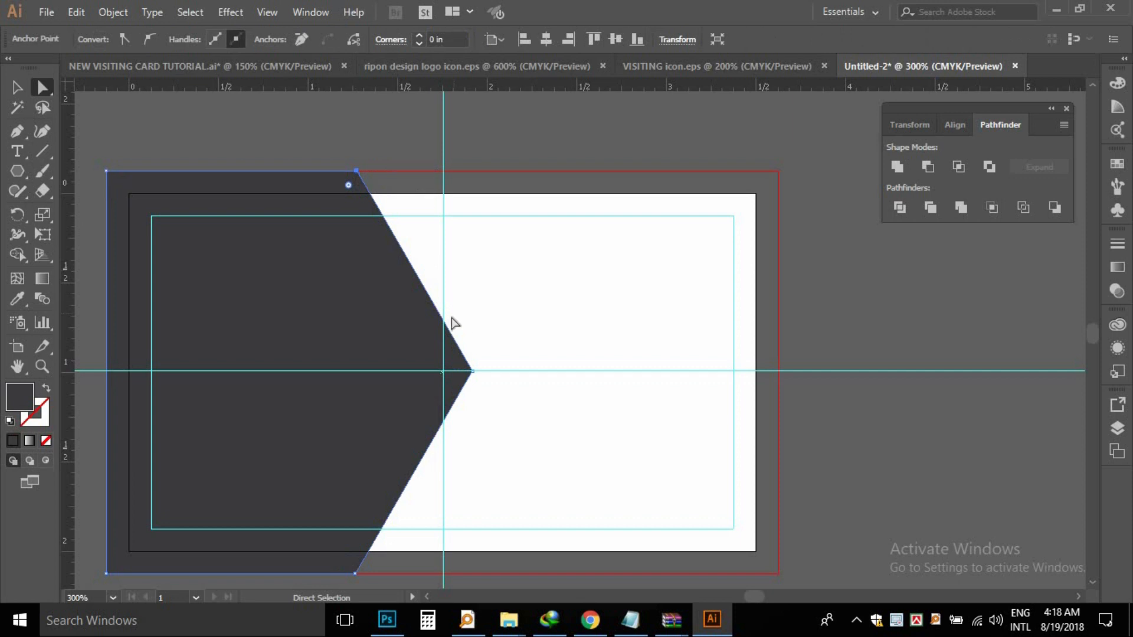
{"action": "left_click", "coordinate": [354, 573], "text": "shift"}
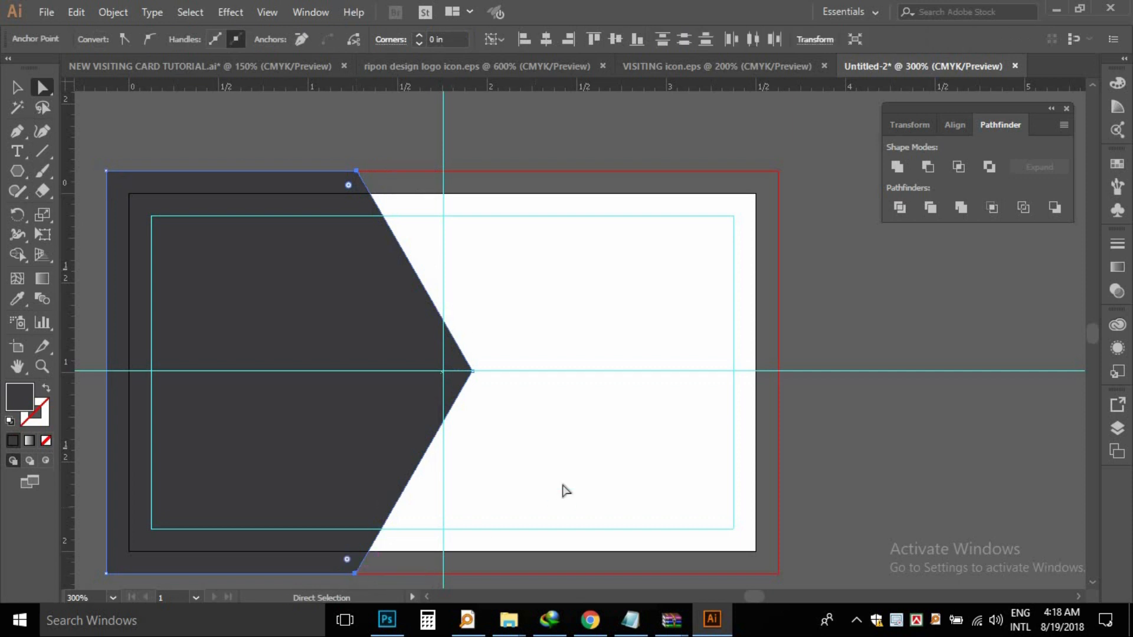
{"action": "key", "text": "Right"}
{"action": "key", "text": "Right"}
{"action": "key", "text": "Right"}
{"action": "key", "text": "Right"}
{"action": "key", "text": "Right"}
{"action": "key", "text": "Right"}
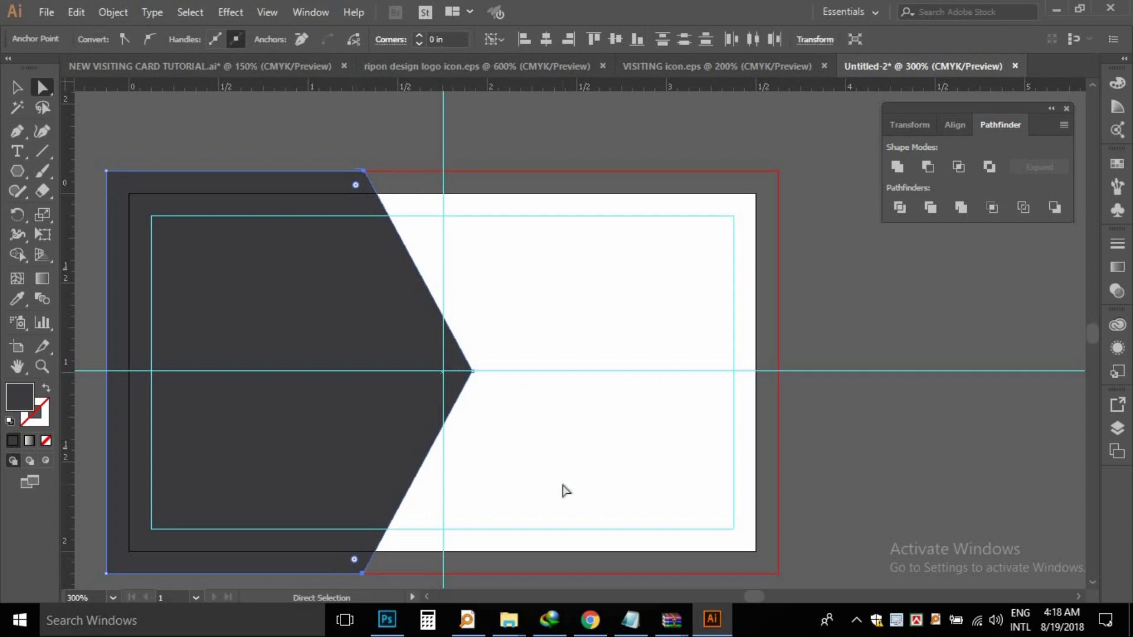
{"action": "key", "text": "Right"}
{"action": "key", "text": "Right"}
{"action": "key", "text": "Right"}
{"action": "key", "text": "Right"}
{"action": "key", "text": "Right"}
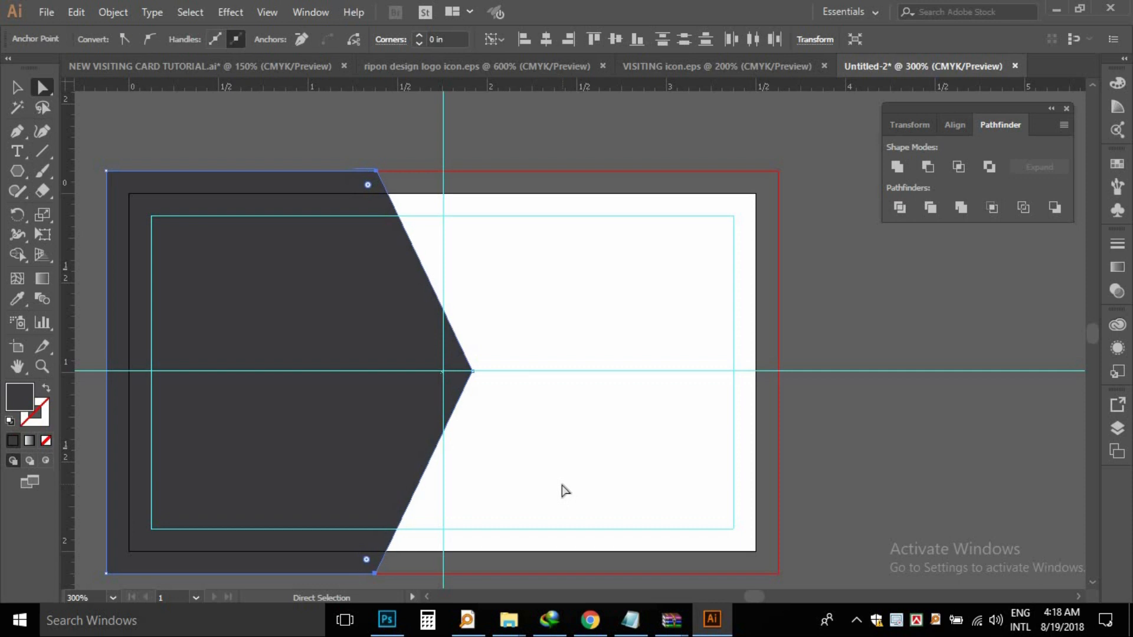
{"action": "key", "text": "Right"}
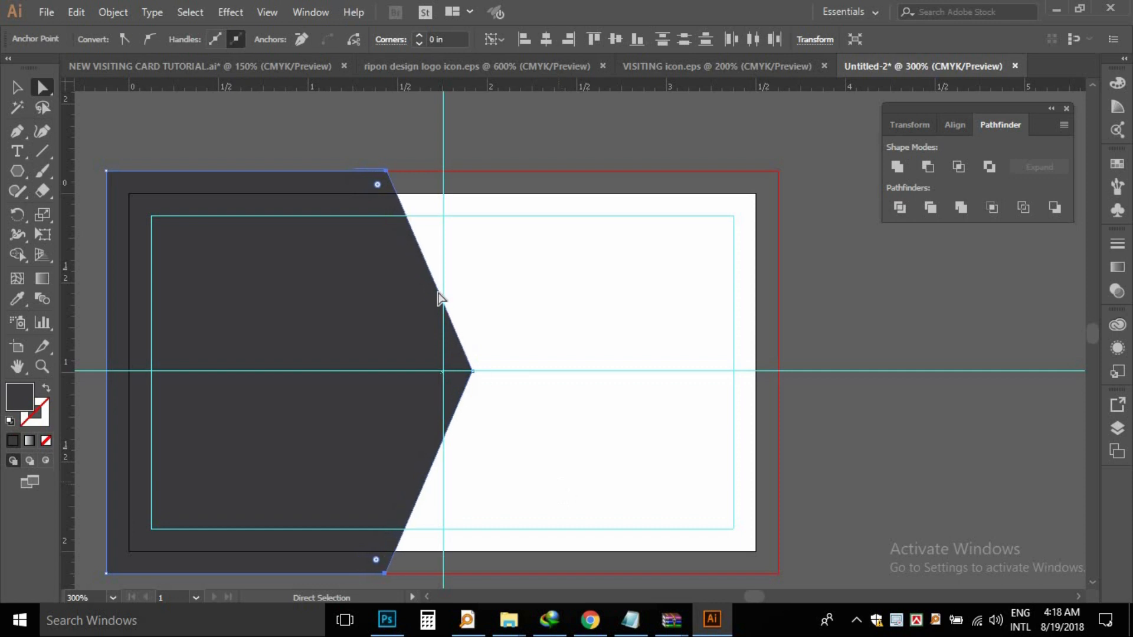
{"action": "left_click", "coordinate": [372, 145]}
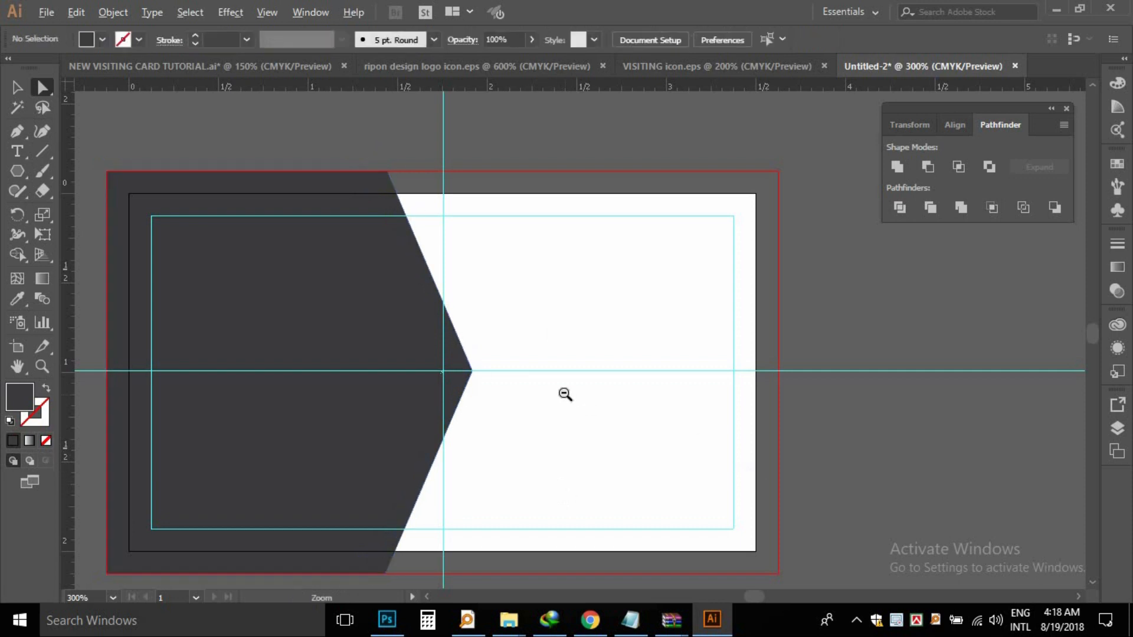
- Draw a horizontal rectangle across the middle of the dark panel, from the left bleed edge to the vertical centre guide
{"action": "left_click", "coordinate": [565, 394], "text": "ctrl+alt"}
{"action": "left_click_drag", "start_coordinate": [639, 388], "coordinate": [536, 374]}
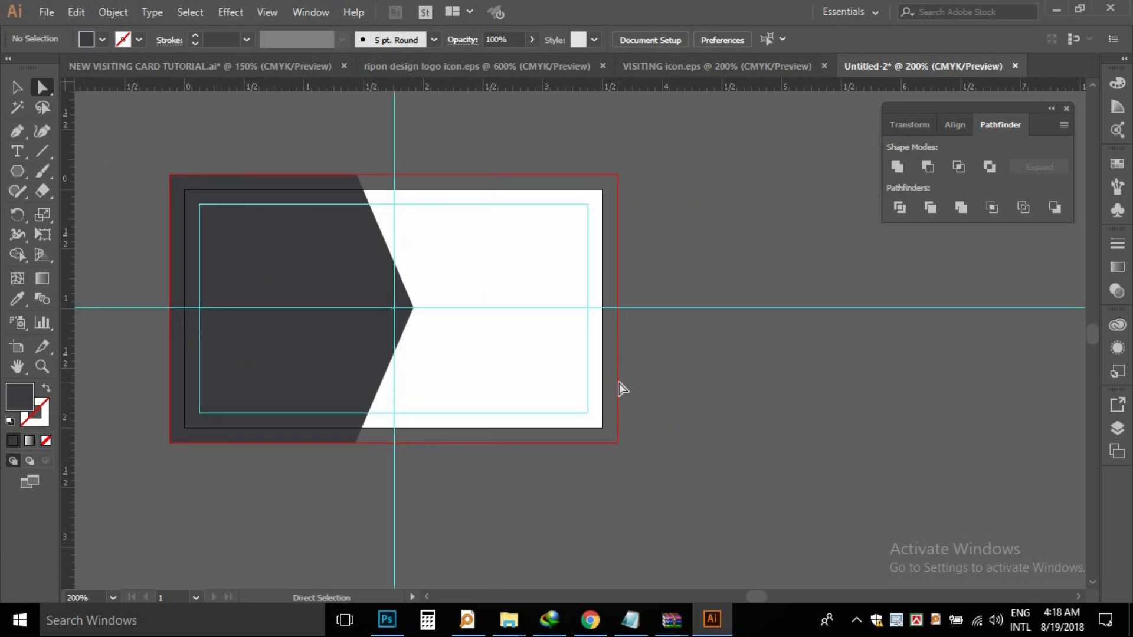
{"action": "left_click", "coordinate": [18, 171]}
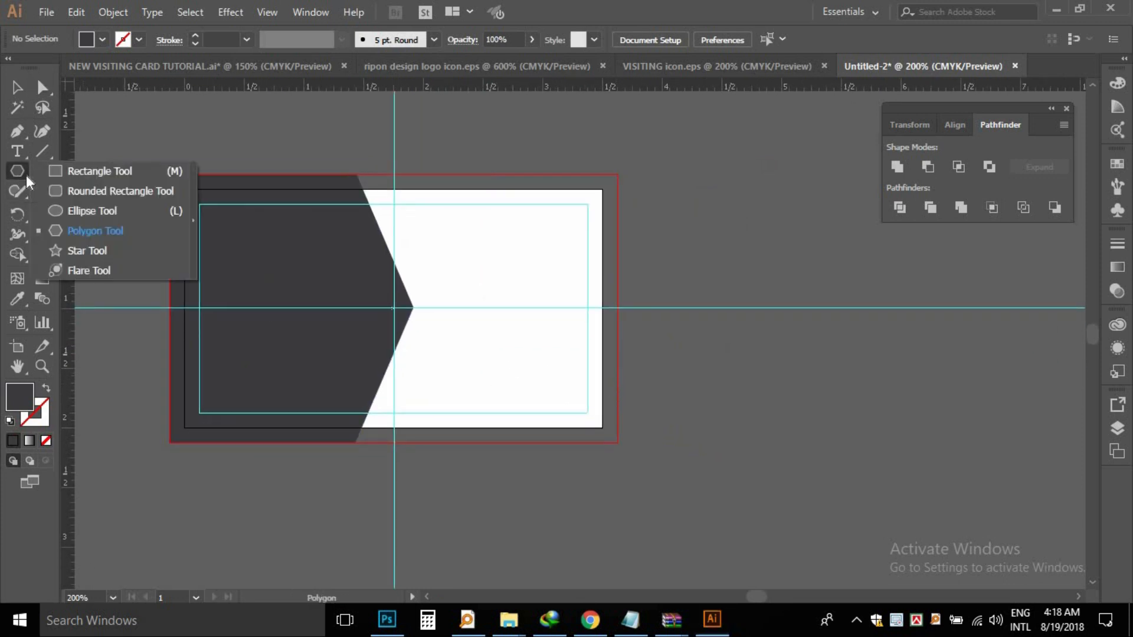
{"action": "left_click", "coordinate": [68, 177]}
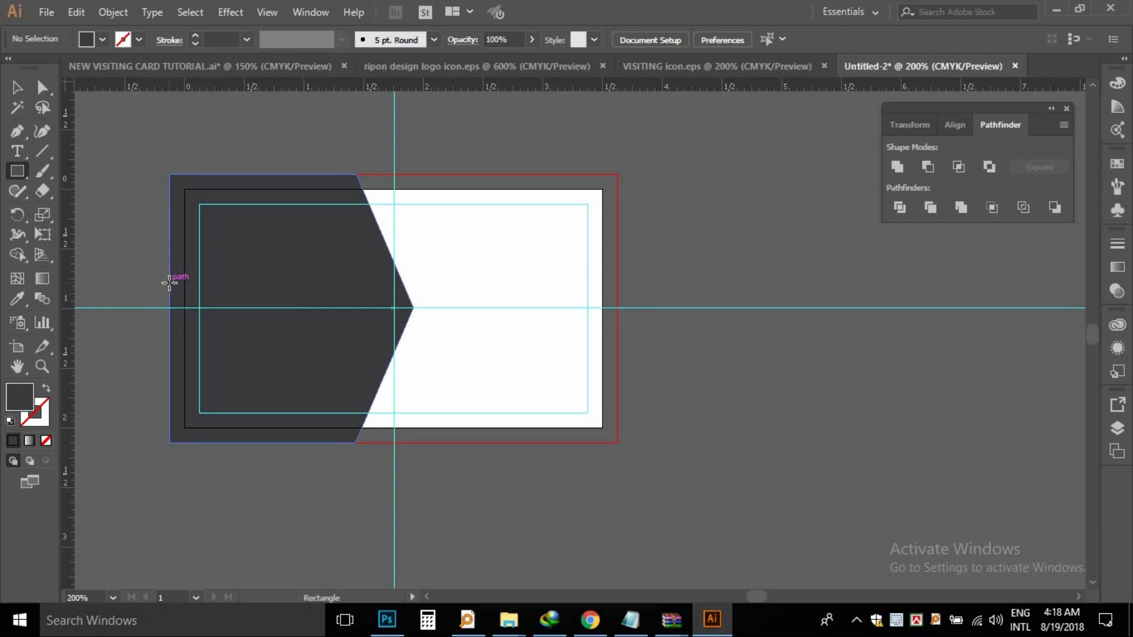
{"action": "left_click_drag", "start_coordinate": [169, 284], "coordinate": [395, 337]}
{"action": "key", "text": "a"}
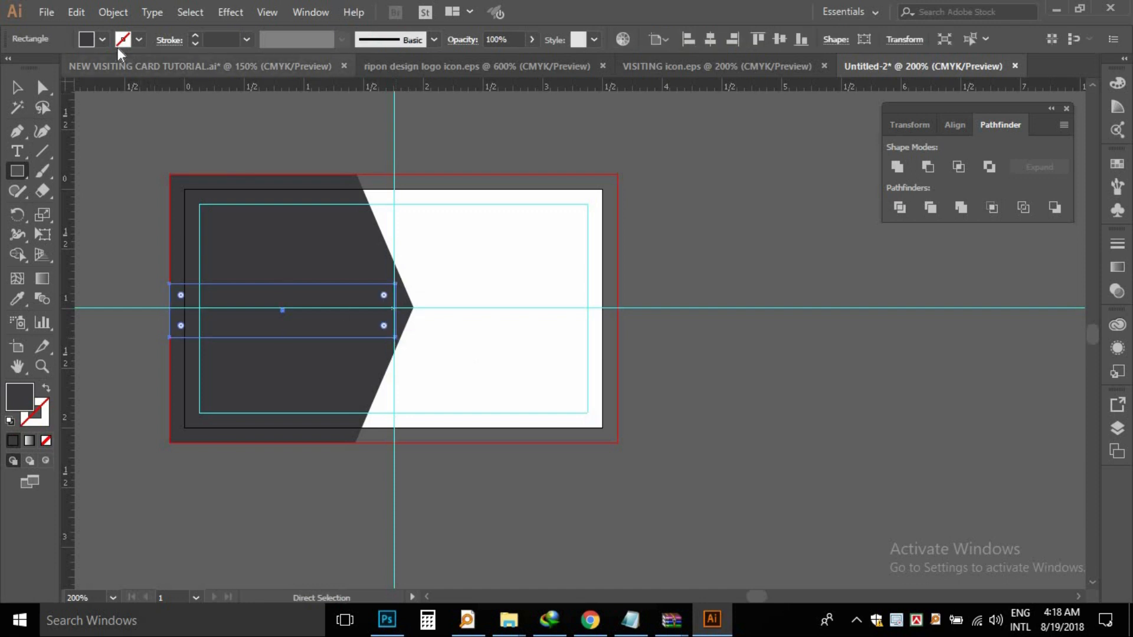
- Fill the horizontal rectangle with the medium green swatch
{"action": "left_click", "coordinate": [103, 40]}
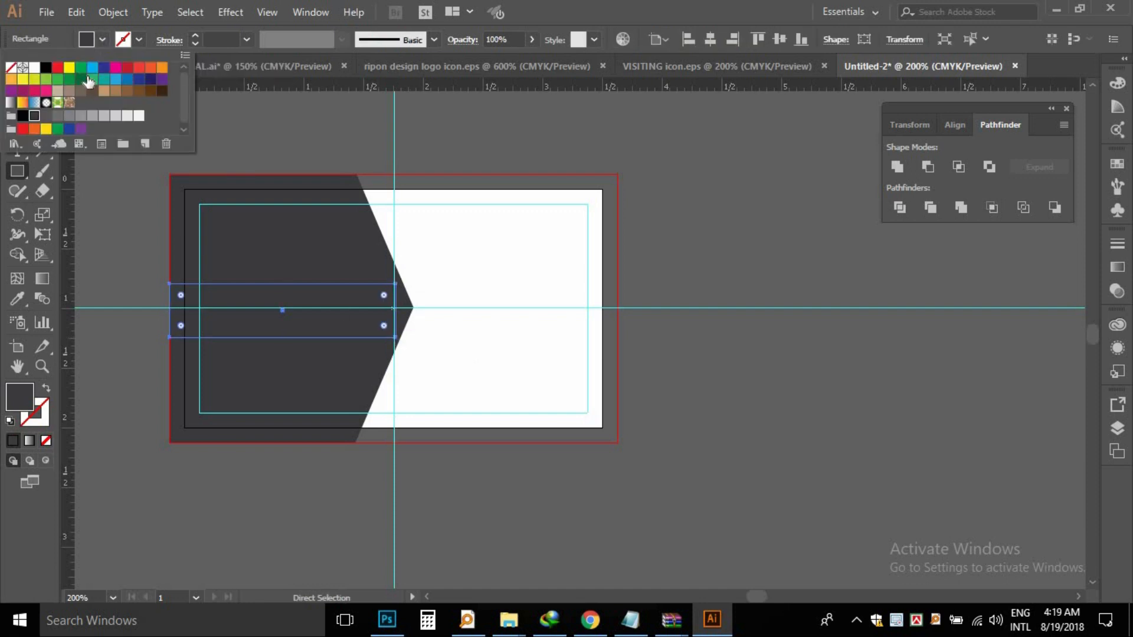
{"action": "left_click", "coordinate": [92, 83]}
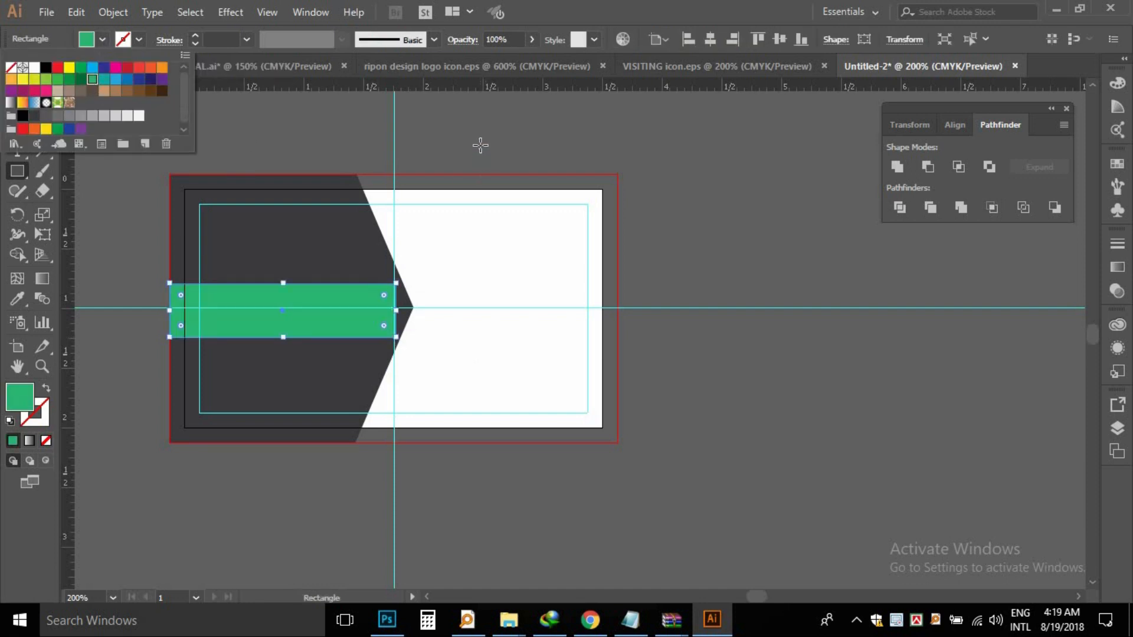
{"action": "left_click", "coordinate": [481, 144]}
{"action": "left_click", "coordinate": [18, 88]}
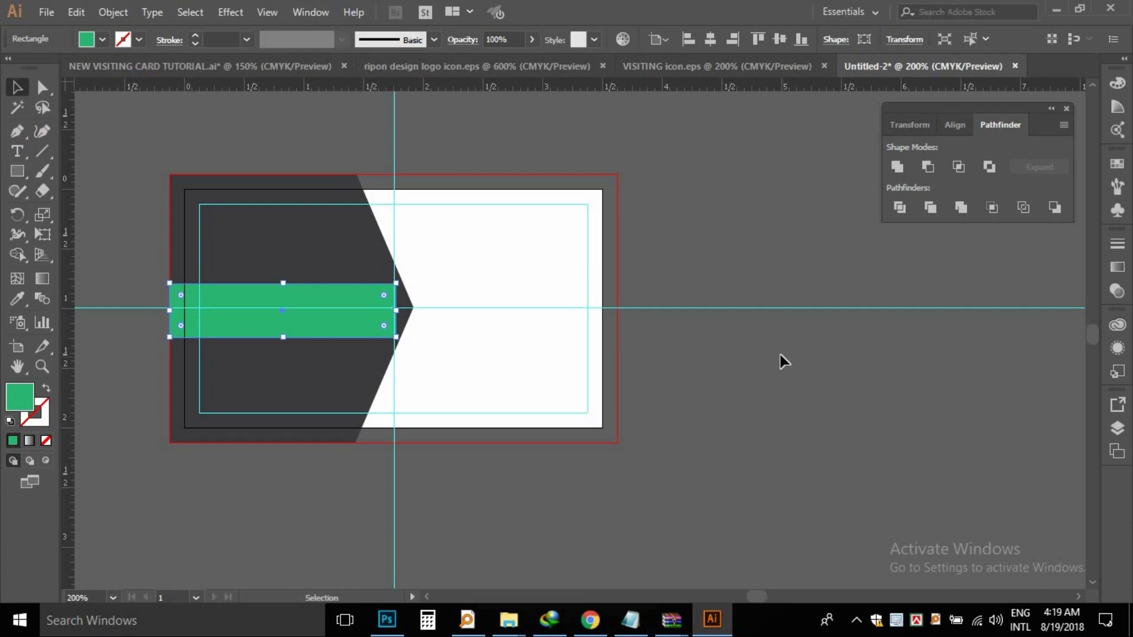
{"action": "left_click", "coordinate": [781, 356]}
- Draw a closed trapezoid with the Pen tool from the green band's right-hand corners, flaring outward to a taller vertical edge on the white area
{"action": "key", "text": "z"}
{"action": "left_click", "coordinate": [440, 329]}
{"action": "left_click", "coordinate": [358, 291]}
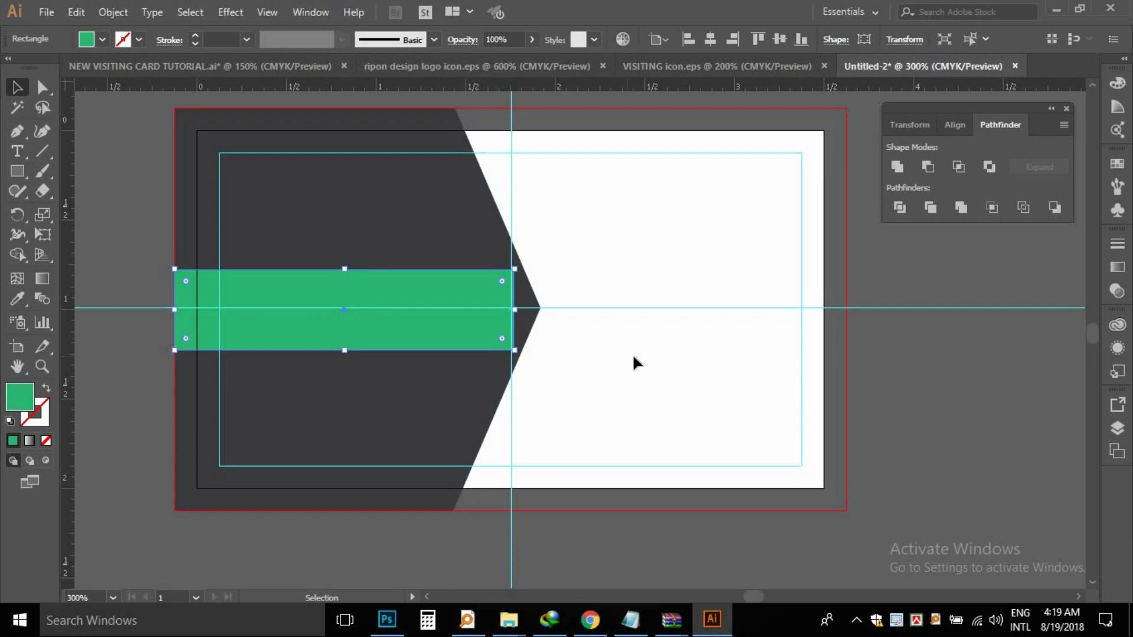
{"action": "key", "text": "z"}
{"action": "left_click", "coordinate": [603, 335]}
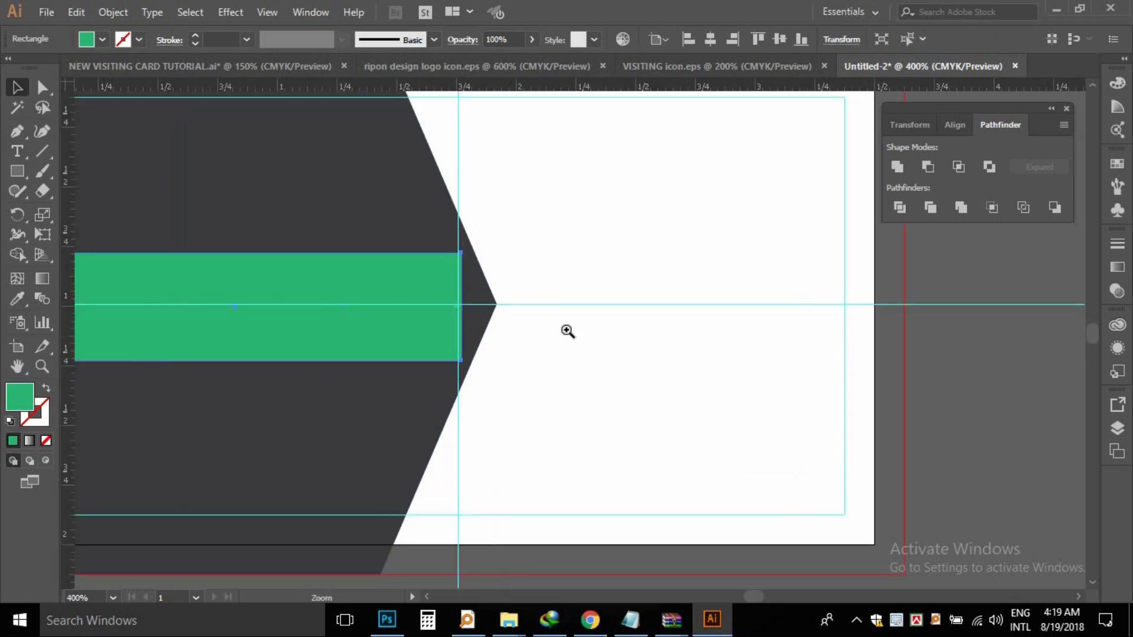
{"action": "left_click", "coordinate": [567, 331]}
{"action": "left_click_drag", "start_coordinate": [473, 328], "coordinate": [530, 376]}
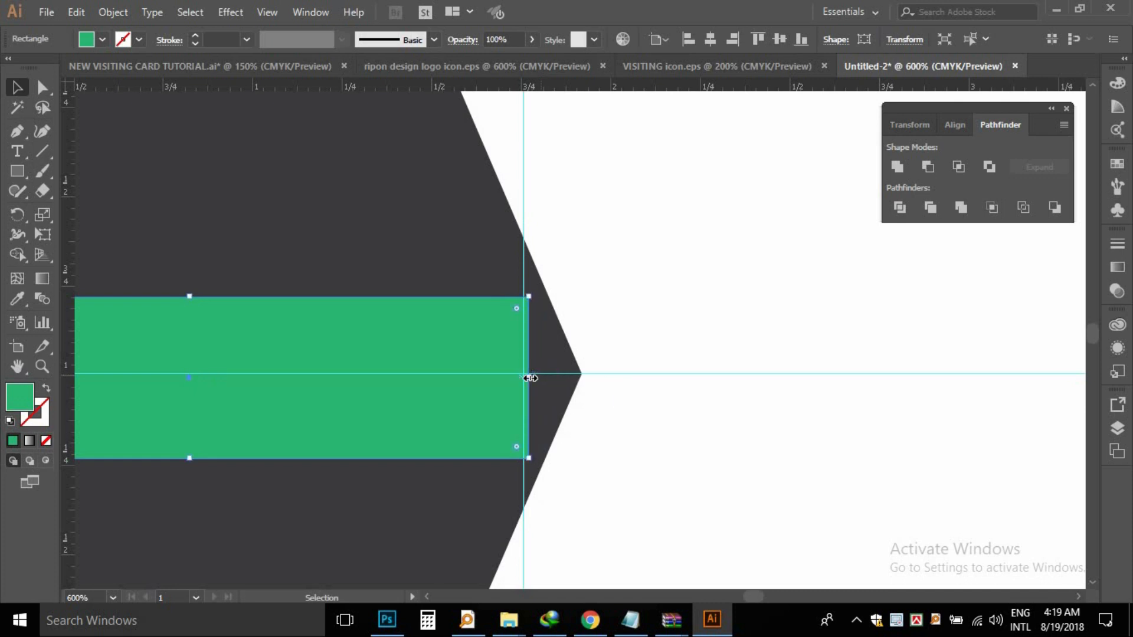
{"action": "left_click", "coordinate": [629, 324]}
{"action": "key", "text": "p"}
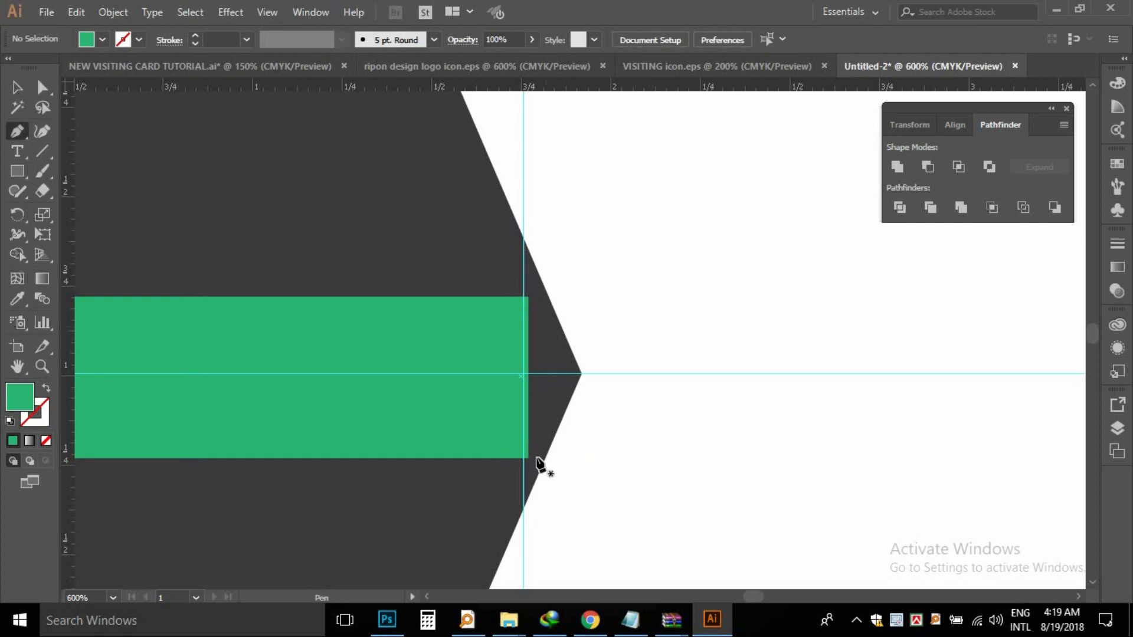
{"action": "left_click", "coordinate": [529, 458]}
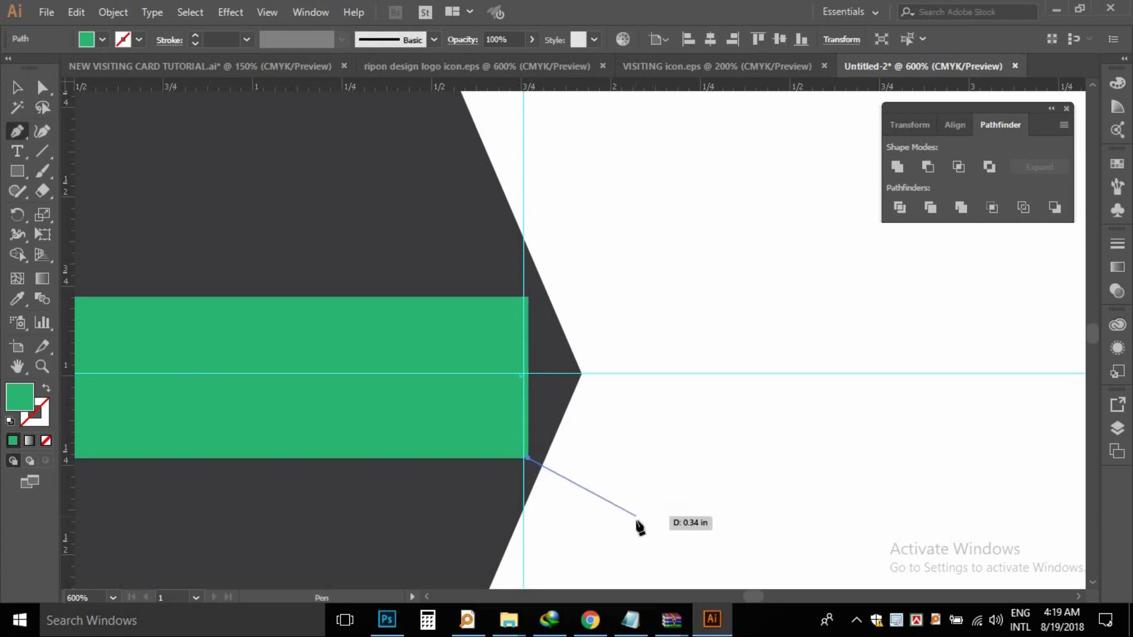
{"action": "left_click", "coordinate": [634, 564]}
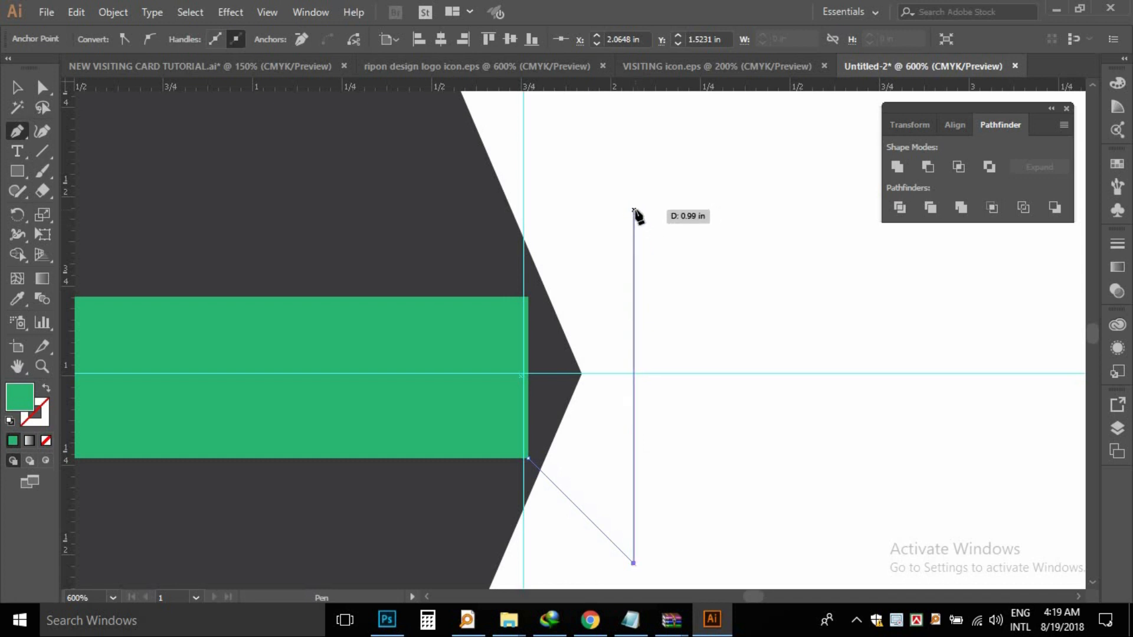
{"action": "left_click", "coordinate": [633, 211]}
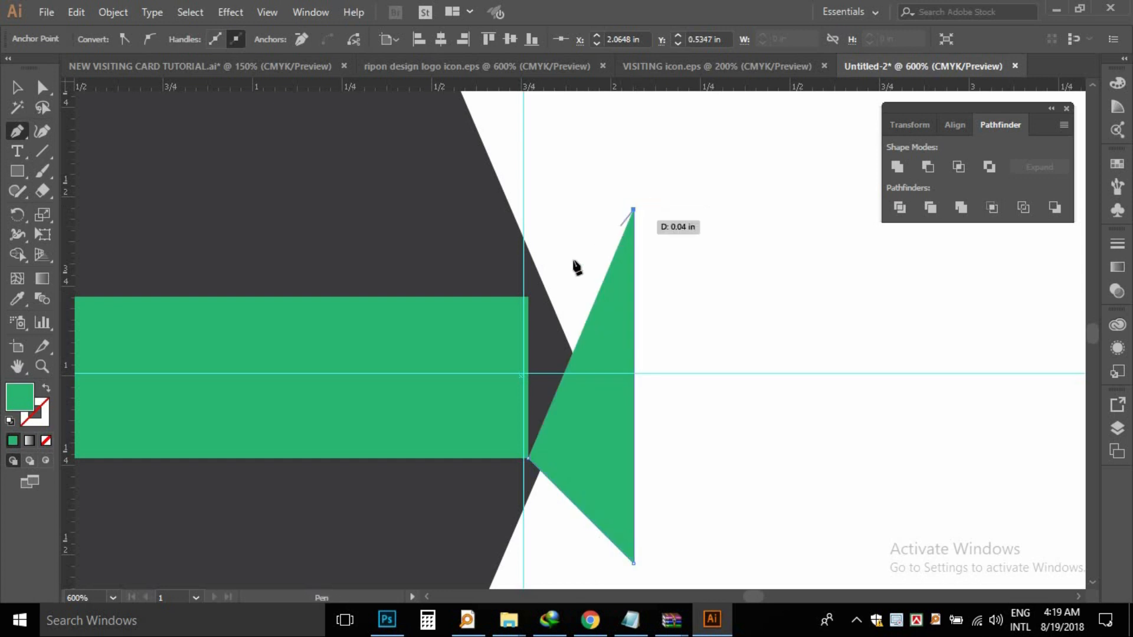
{"action": "left_click", "coordinate": [528, 296]}
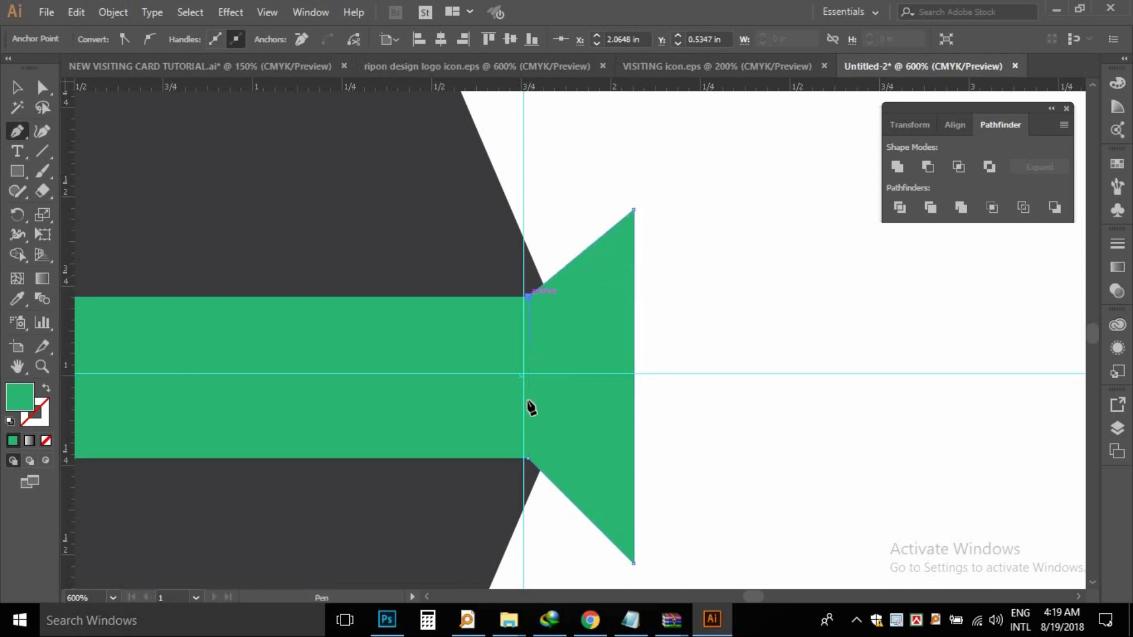
{"action": "left_click", "coordinate": [528, 458]}
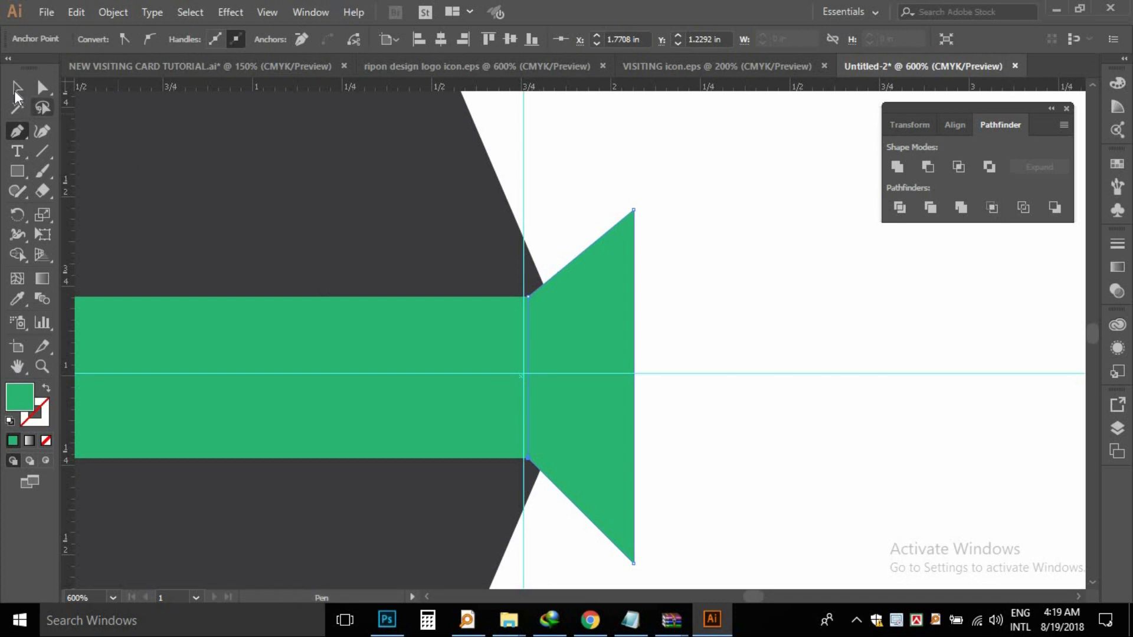
- Set the trapezoid's fill to the darker green 0F8248
{"action": "left_click", "coordinate": [16, 88]}
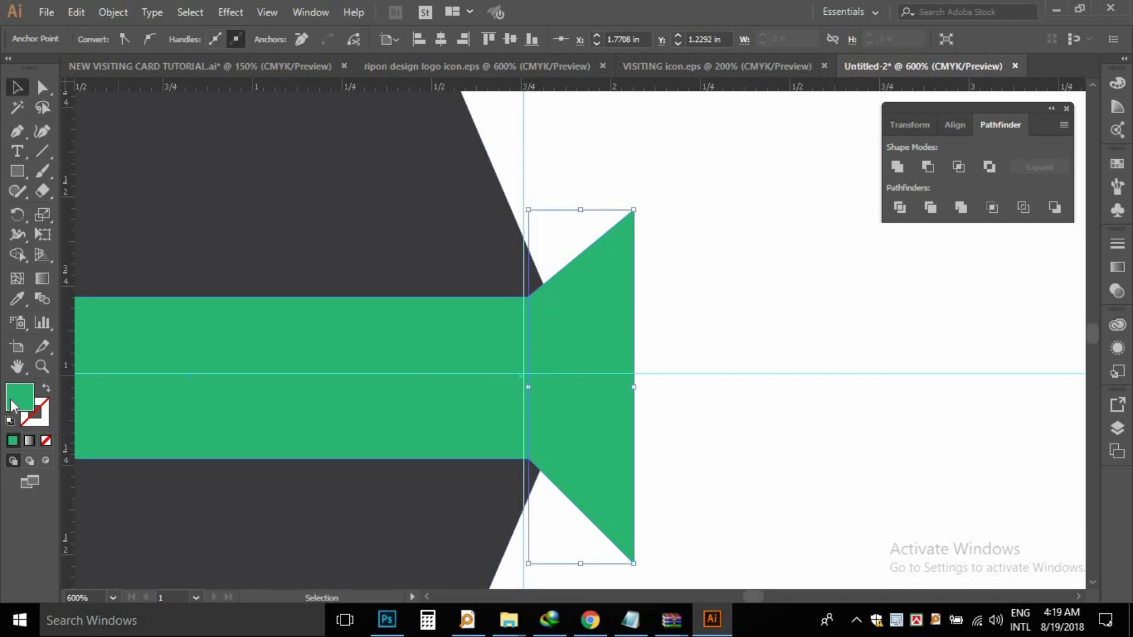
{"action": "left_click", "coordinate": [777, 306]}
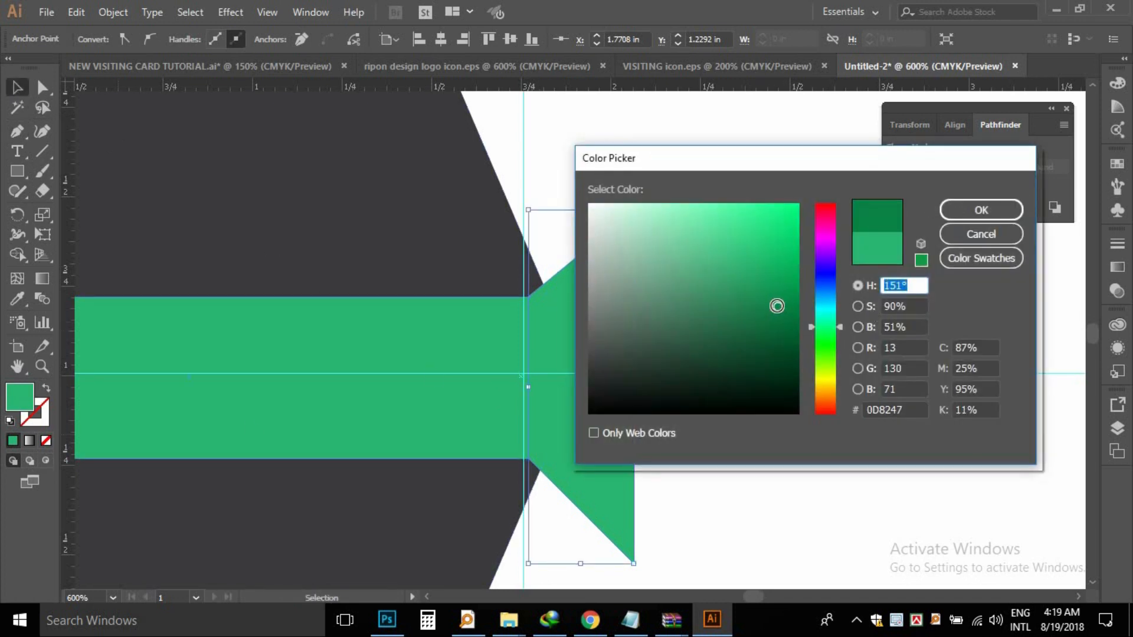
{"action": "left_click_drag", "start_coordinate": [770, 169], "coordinate": [836, 171]}
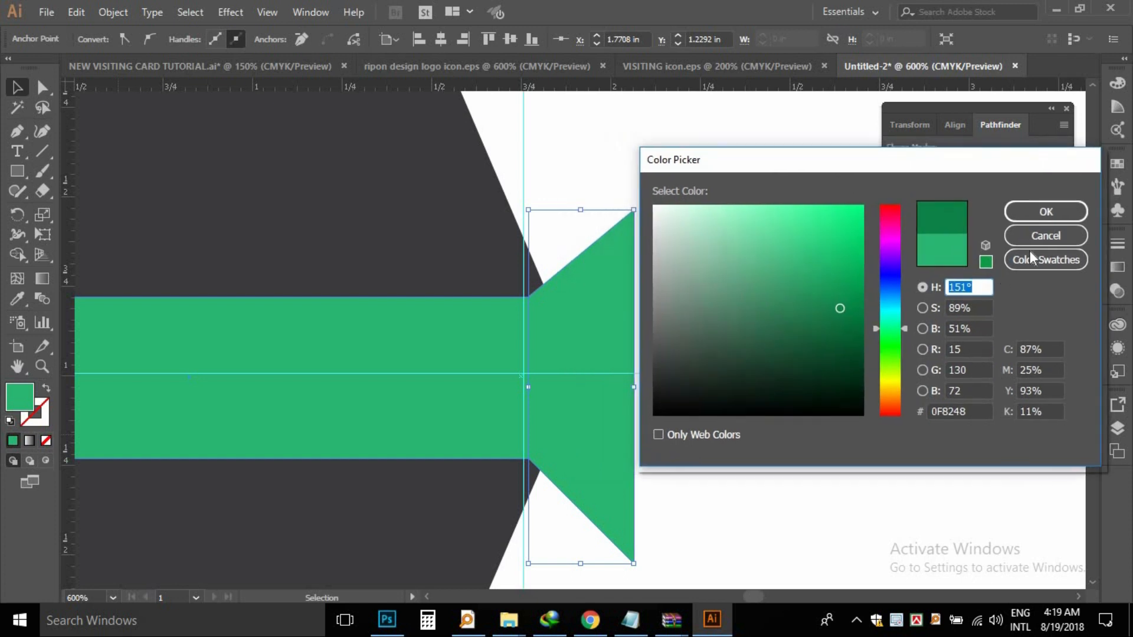
{"action": "left_click", "coordinate": [1035, 215]}
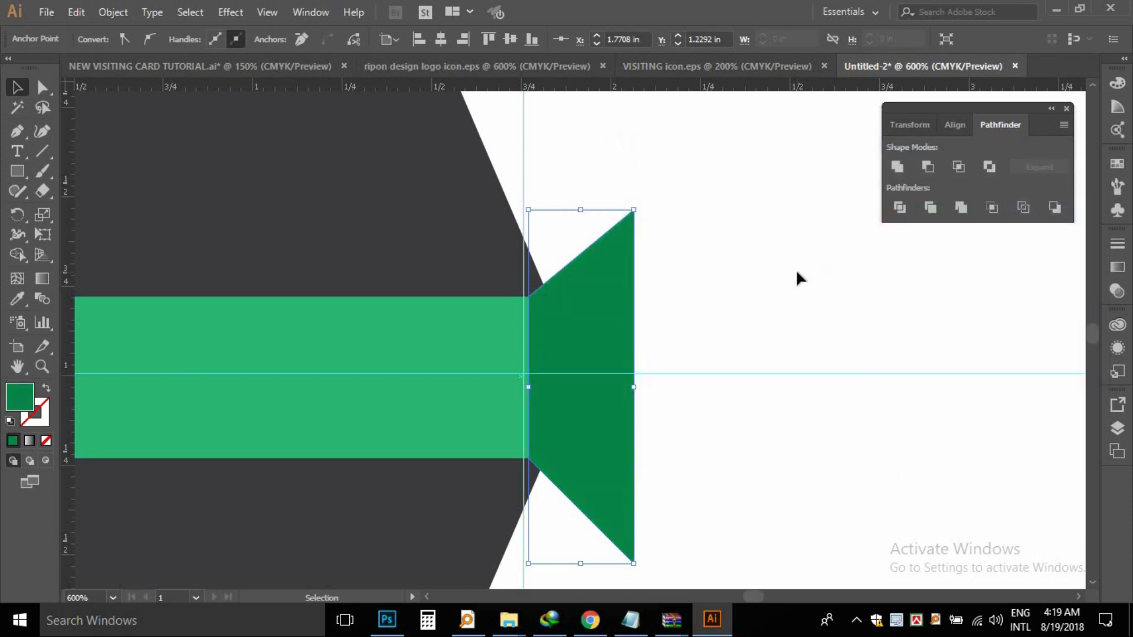
{"action": "left_click", "coordinate": [706, 317]}
- Narrow the trapezoid by moving its right edge in to line up with the dark panel's tip
{"action": "left_click", "coordinate": [626, 387]}
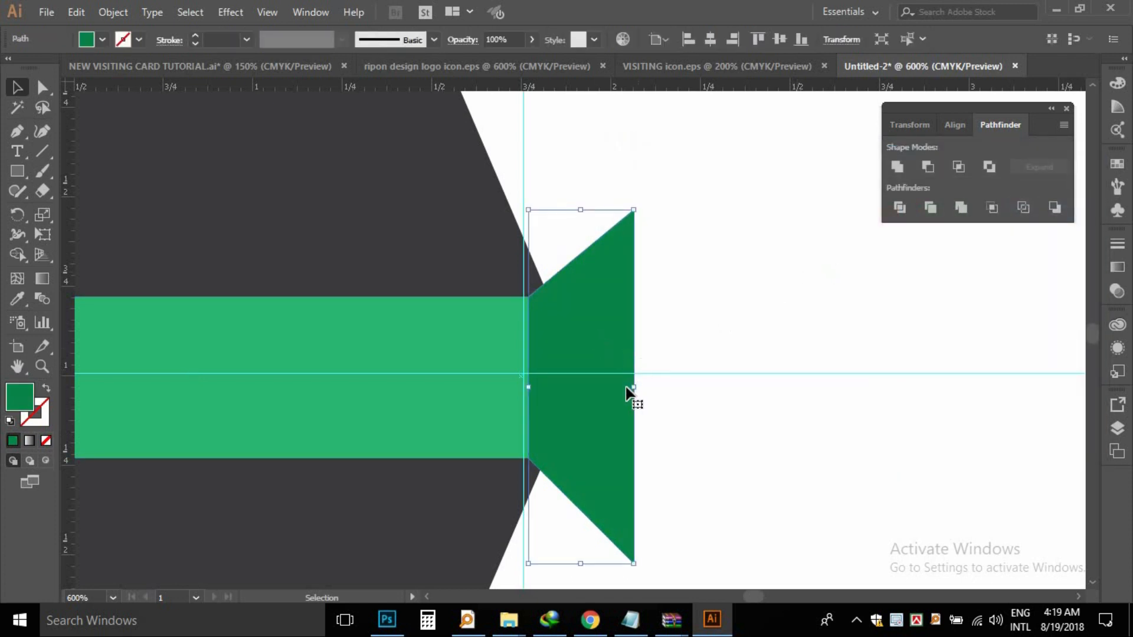
{"action": "mouse_move", "coordinate": [632, 386]}
{"action": "left_mouse_down"}
{"action": "mouse_move", "coordinate": [582, 387]}
{"action": "mouse_move", "coordinate": [640, 374]}
{"action": "left_mouse_up"}
{"action": "left_click", "coordinate": [675, 320]}
{"action": "left_click", "coordinate": [621, 341], "text": "ctrl+alt"}
{"action": "left_click", "coordinate": [622, 357], "text": "ctrl+alt"}
{"action": "left_click", "coordinate": [615, 370], "text": "ctrl+alt"}
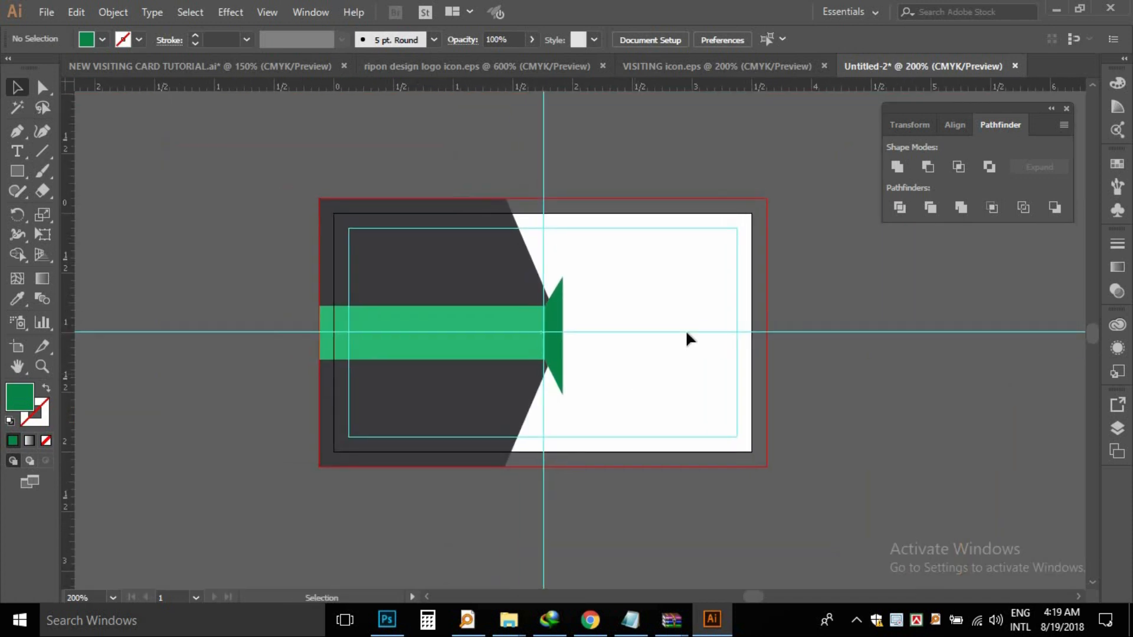
- Draw an upright rectangle over the trapezoid and nudge it upward
{"action": "key", "text": "m"}
{"action": "left_click", "coordinate": [517, 306], "text": "ctrl"}
{"action": "left_click_drag", "start_coordinate": [632, 304], "coordinate": [546, 427]}
{"action": "key", "text": "Up"}
{"action": "key", "text": "Up"}
- Resize the upright rectangle to the trapezoid's height and right edge, extending its left side over the end of the green band
{"action": "left_click", "coordinate": [19, 90]}
{"action": "left_click", "coordinate": [571, 300], "text": "ctrl"}
{"action": "left_click", "coordinate": [564, 389], "text": "ctrl"}
{"action": "left_click_drag", "start_coordinate": [588, 337], "coordinate": [589, 243]}
{"action": "left_click_drag", "start_coordinate": [514, 423], "coordinate": [514, 429]}
{"action": "left_click", "coordinate": [556, 294], "text": "ctrl+alt"}
{"action": "left_click", "coordinate": [557, 295], "text": "ctrl+alt"}
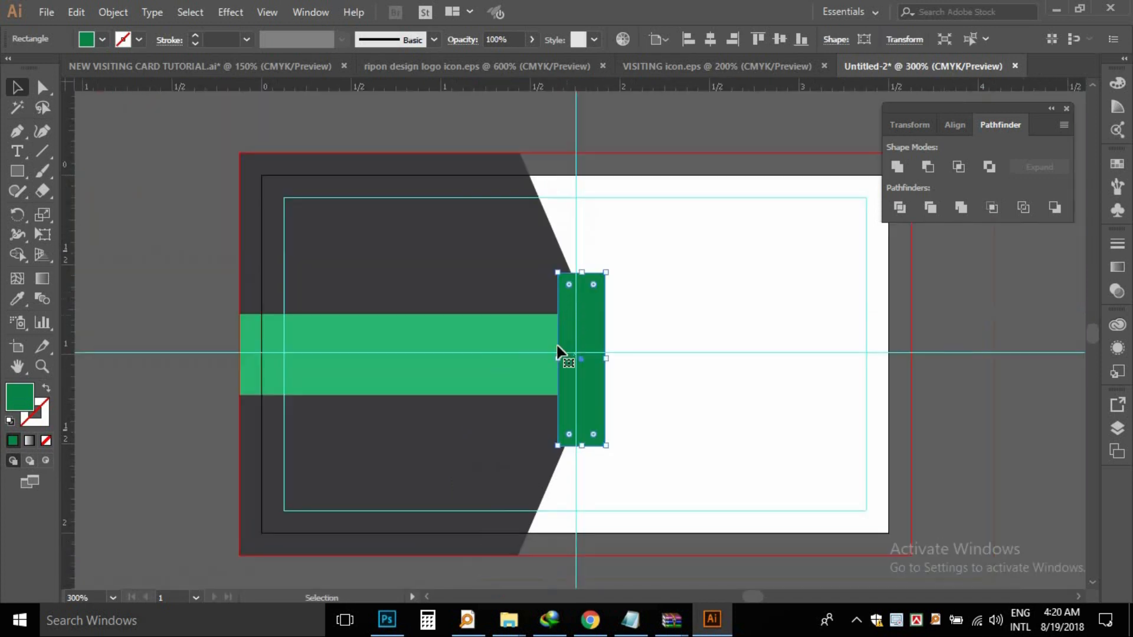
{"action": "left_click_drag", "start_coordinate": [557, 358], "coordinate": [550, 358]}
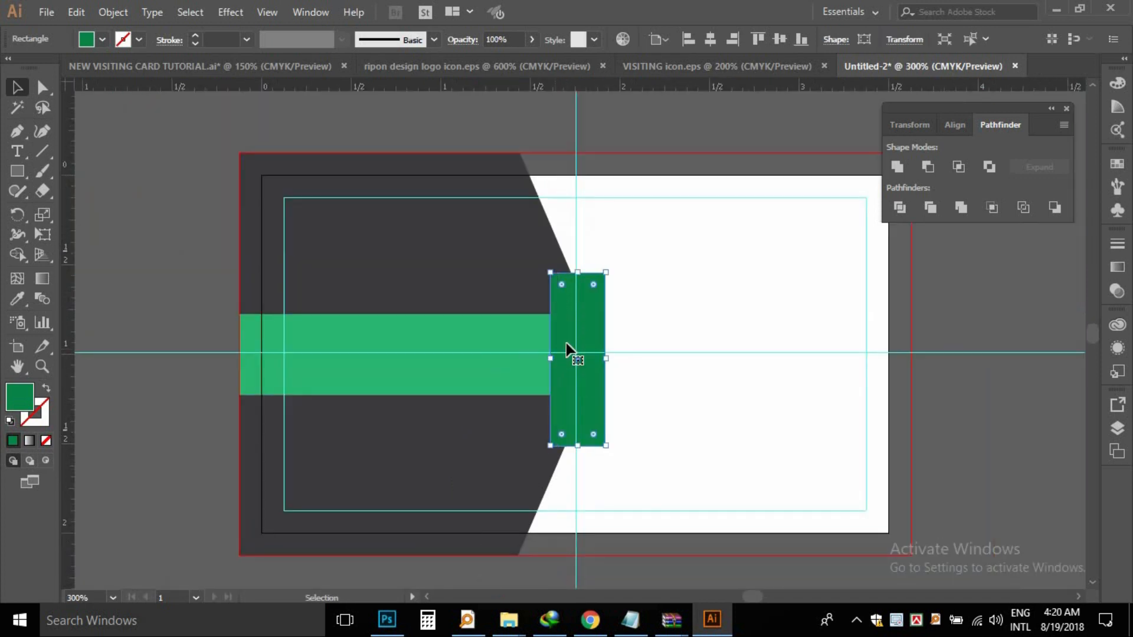
- Set the upright rectangle's fill to the very dark green 0B4C2A
{"action": "double_click", "coordinate": [26, 401]}
{"action": "left_click", "coordinate": [842, 328]}
{"action": "mouse_move", "coordinate": [841, 329]}
{"action": "left_mouse_down"}
{"action": "mouse_move", "coordinate": [827, 339]}
{"action": "mouse_move", "coordinate": [835, 350]}
{"action": "left_mouse_up"}
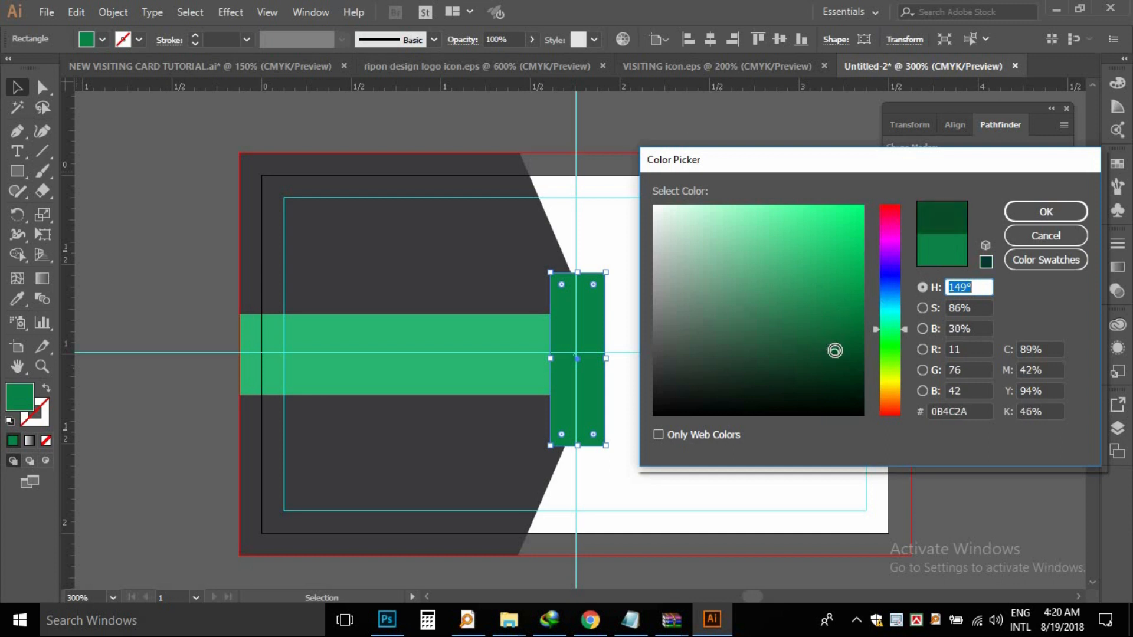
{"action": "left_click", "coordinate": [1045, 213]}
- Send the dark green rectangle backward three levels, behind the trapezoid, the green band and the dark grey panel
{"action": "right_click", "coordinate": [587, 304]}
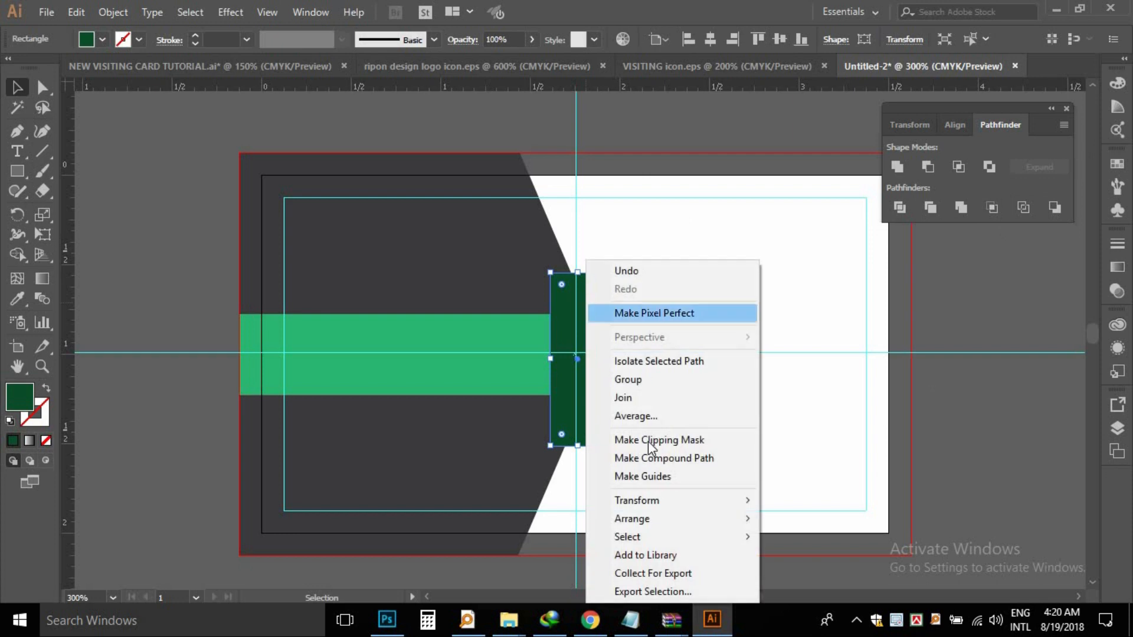
{"action": "mouse_move", "coordinate": [736, 523]}
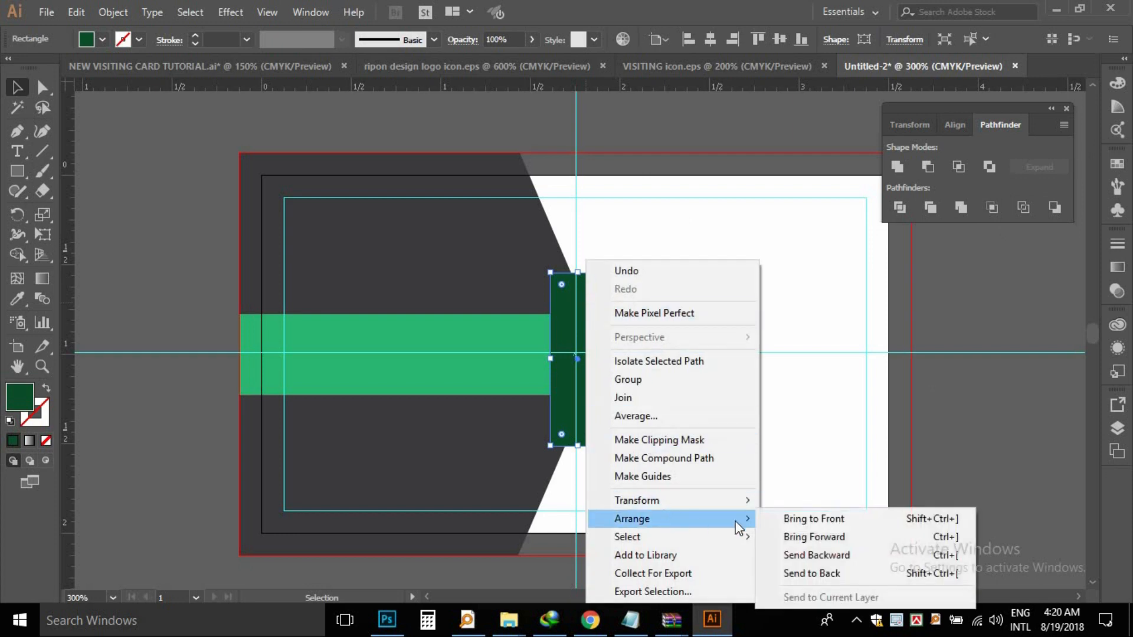
{"action": "left_click", "coordinate": [841, 556]}
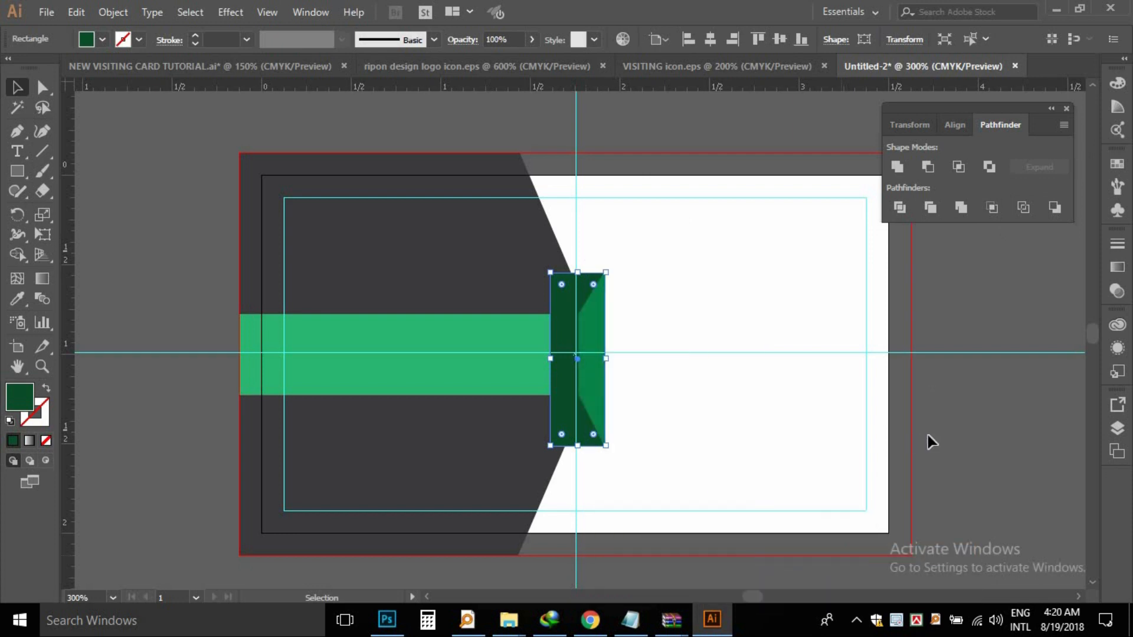
{"action": "left_click", "coordinate": [981, 436]}
{"action": "left_click", "coordinate": [574, 286]}
{"action": "right_click", "coordinate": [574, 286]}
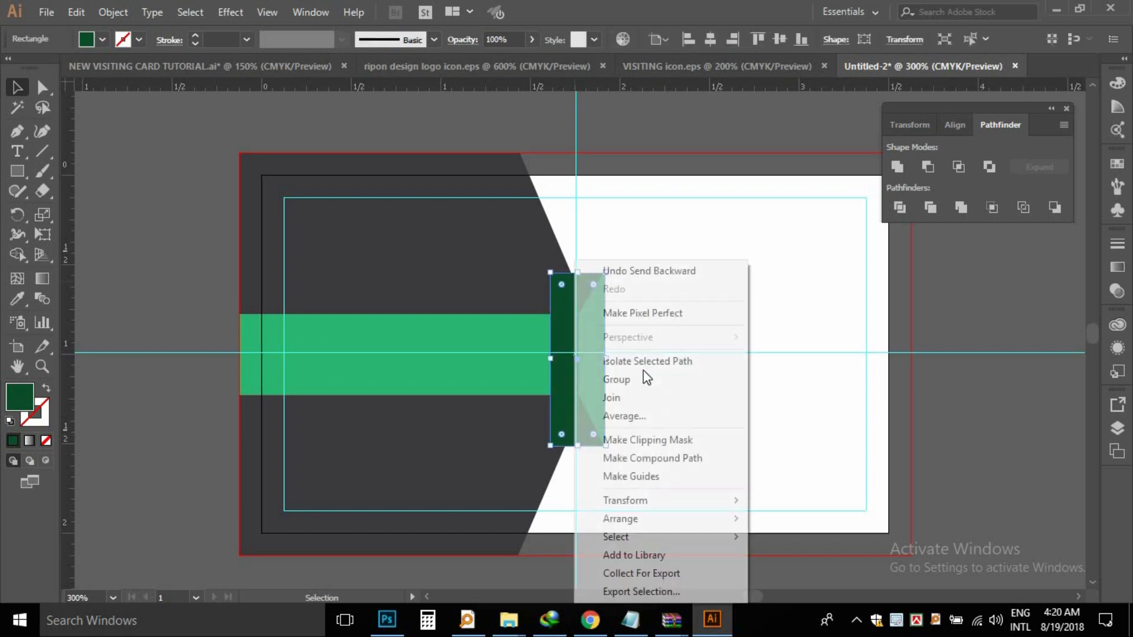
{"action": "left_click", "coordinate": [828, 556]}
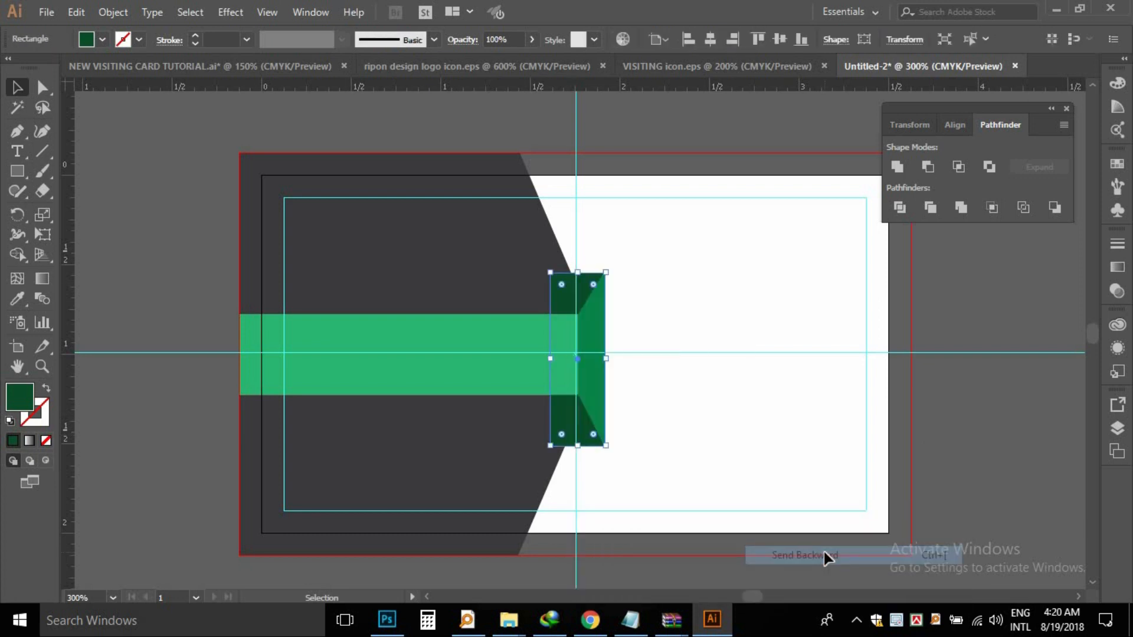
{"action": "right_click", "coordinate": [568, 295]}
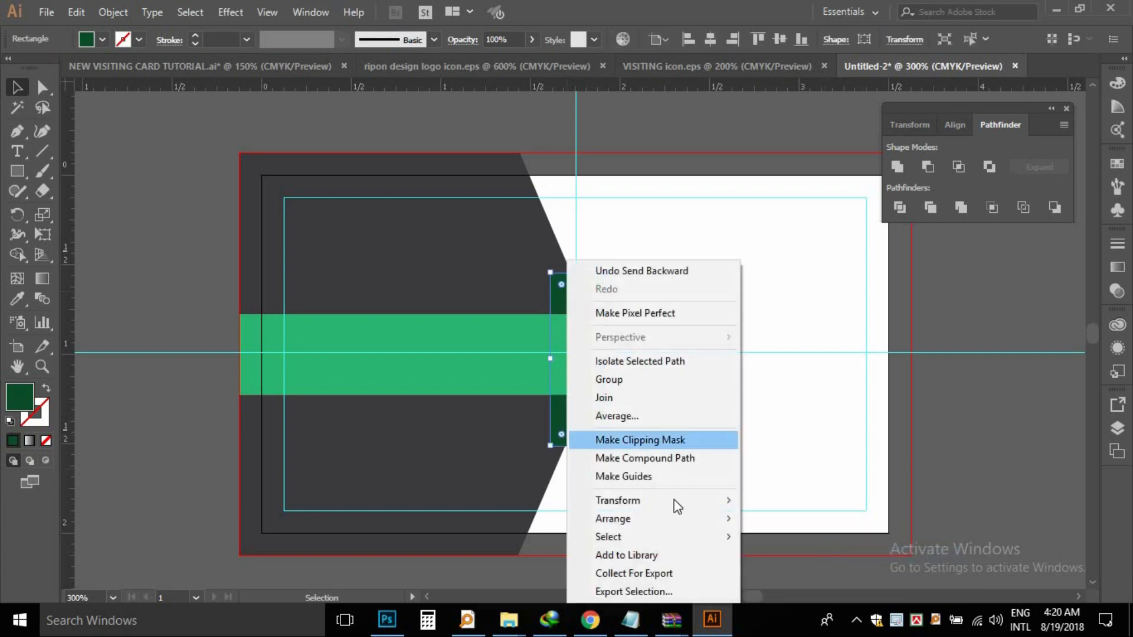
{"action": "mouse_move", "coordinate": [673, 521]}
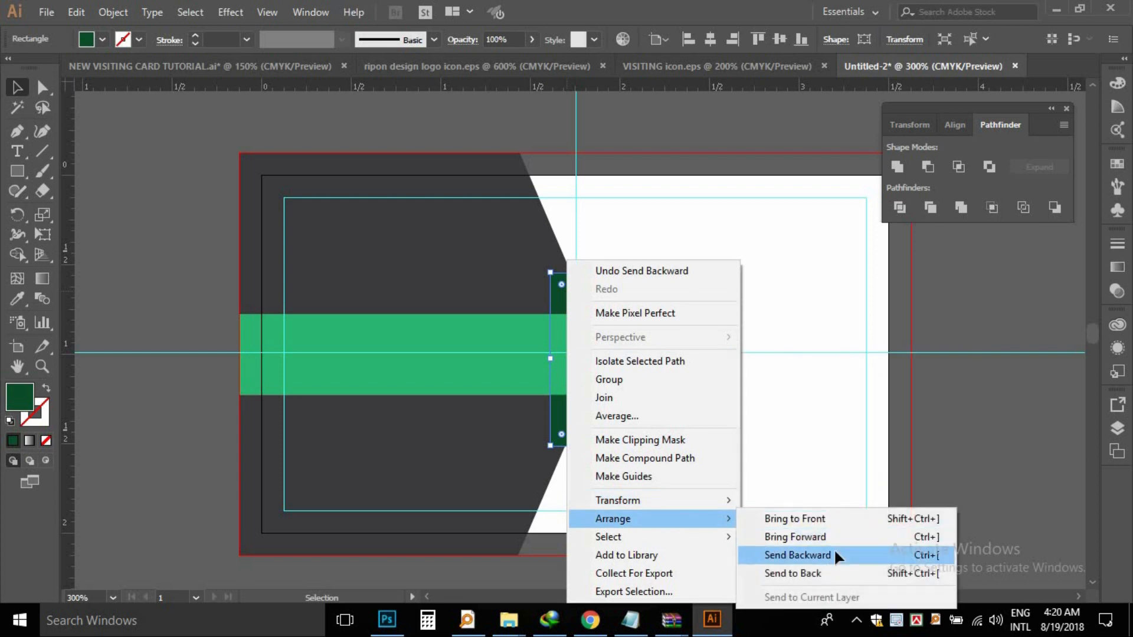
{"action": "left_click", "coordinate": [835, 555]}
{"action": "left_click", "coordinate": [946, 459]}
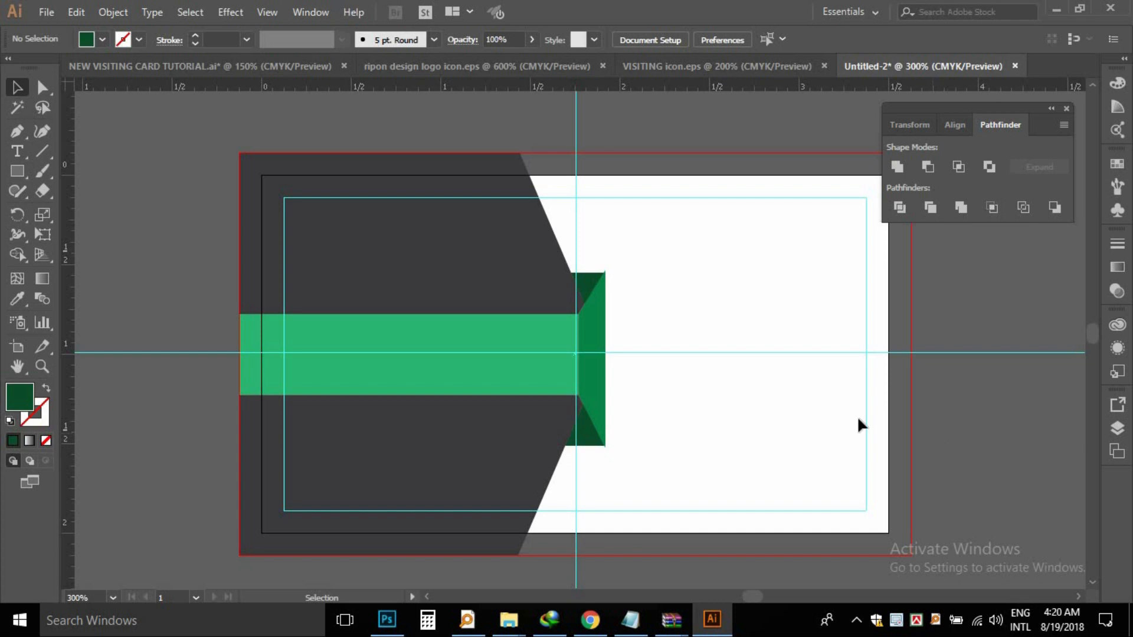
- Draw a closed four-cornered Pen shape joining the green band's left corners to where the dark grey panel's slanted edges meet the dark green rectangle
{"action": "left_click", "coordinate": [18, 131]}
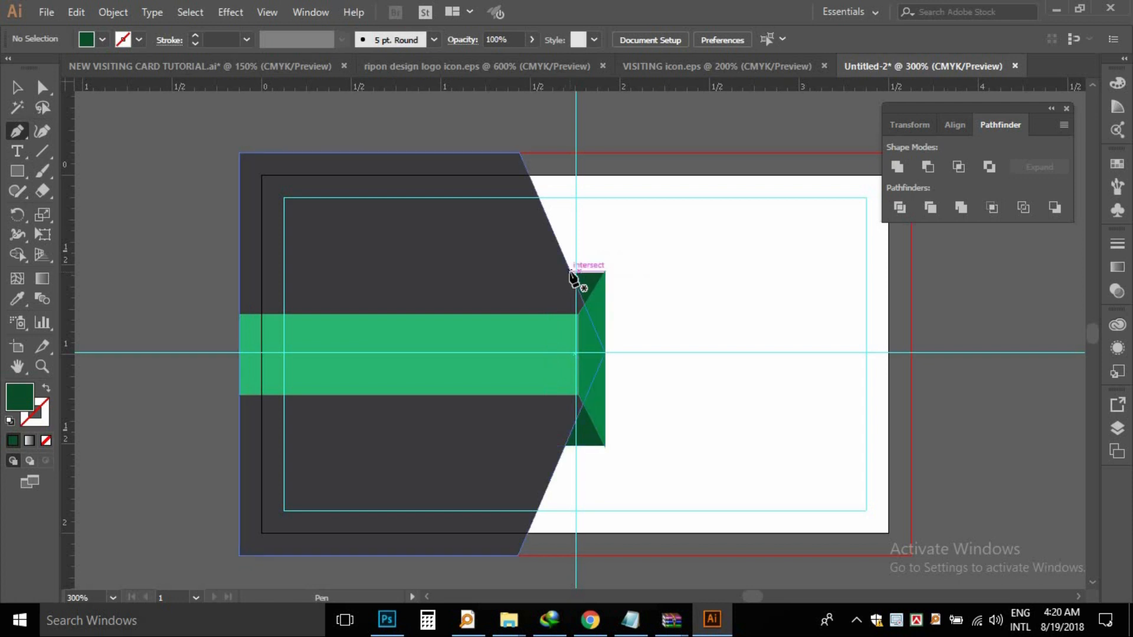
{"action": "left_click", "coordinate": [569, 271]}
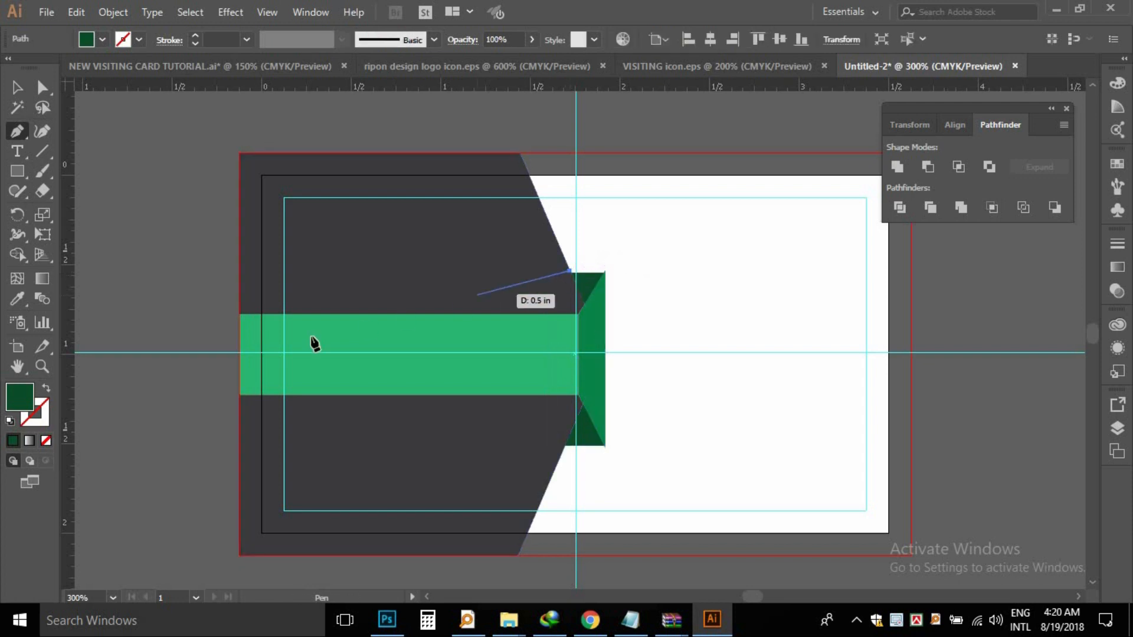
{"action": "left_click", "coordinate": [239, 314]}
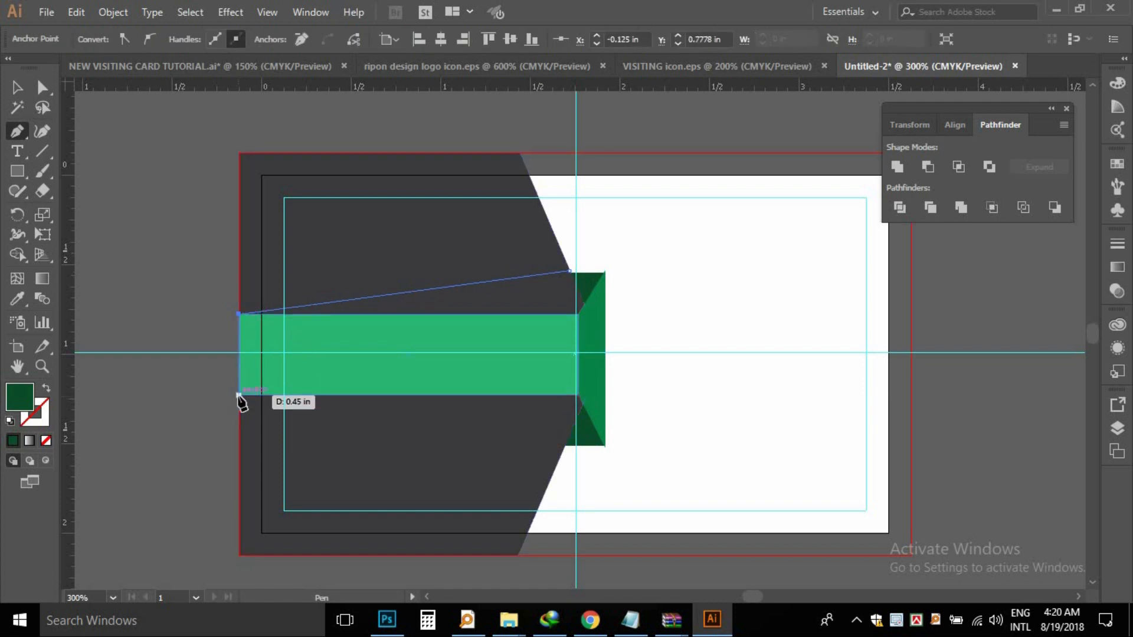
{"action": "left_click", "coordinate": [239, 395]}
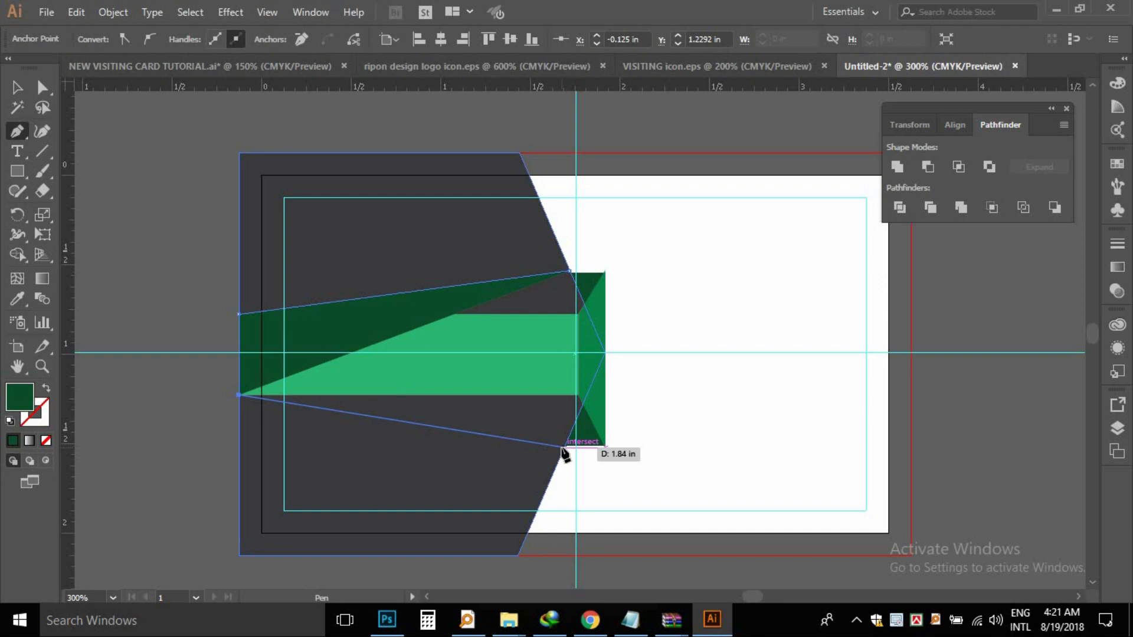
{"action": "left_click", "coordinate": [564, 447]}
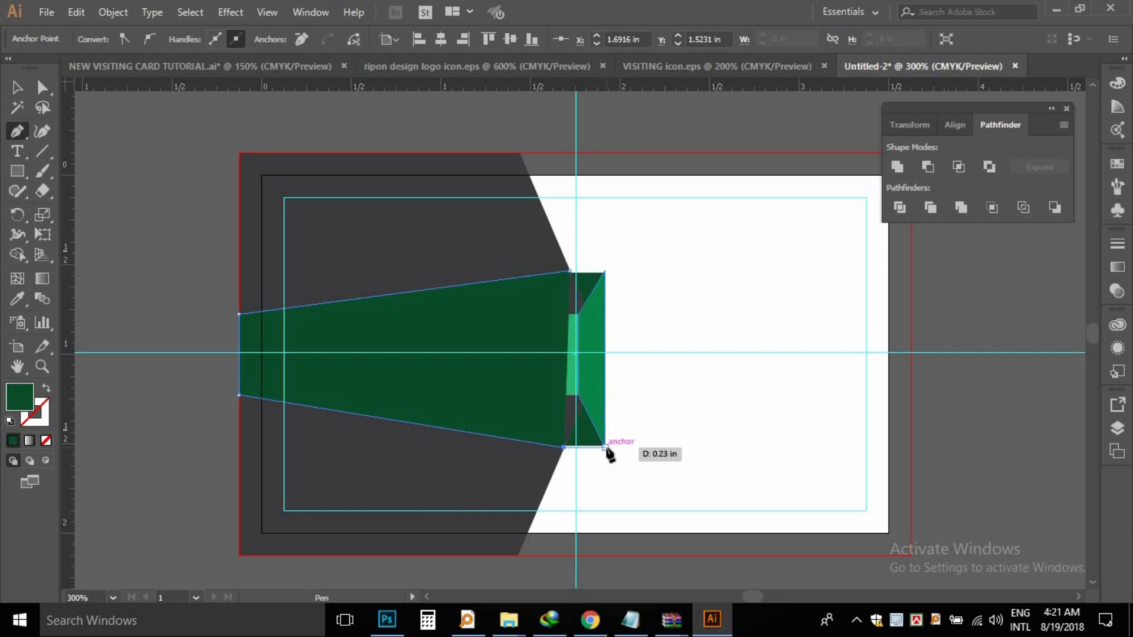
{"action": "left_click", "coordinate": [570, 271]}
{"action": "key", "text": "ctrl"}
{"action": "left_click", "coordinate": [16, 87]}
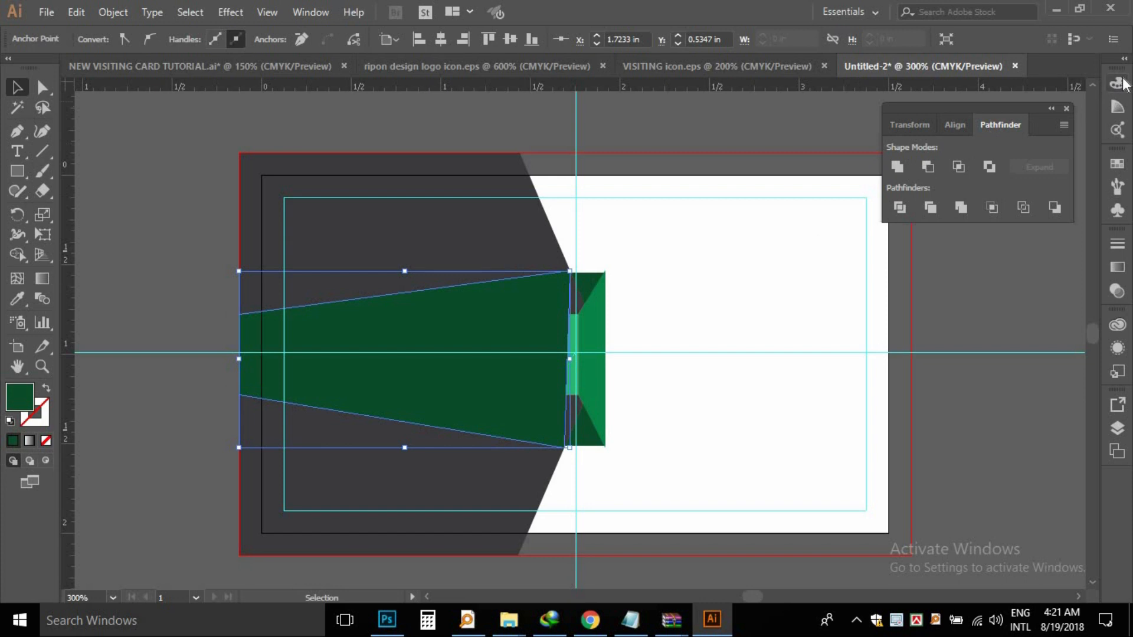
- Darken the new four-cornered shape's fill to black by setting K to 100%
{"action": "left_click", "coordinate": [1117, 82]}
{"action": "left_click", "coordinate": [1018, 165]}
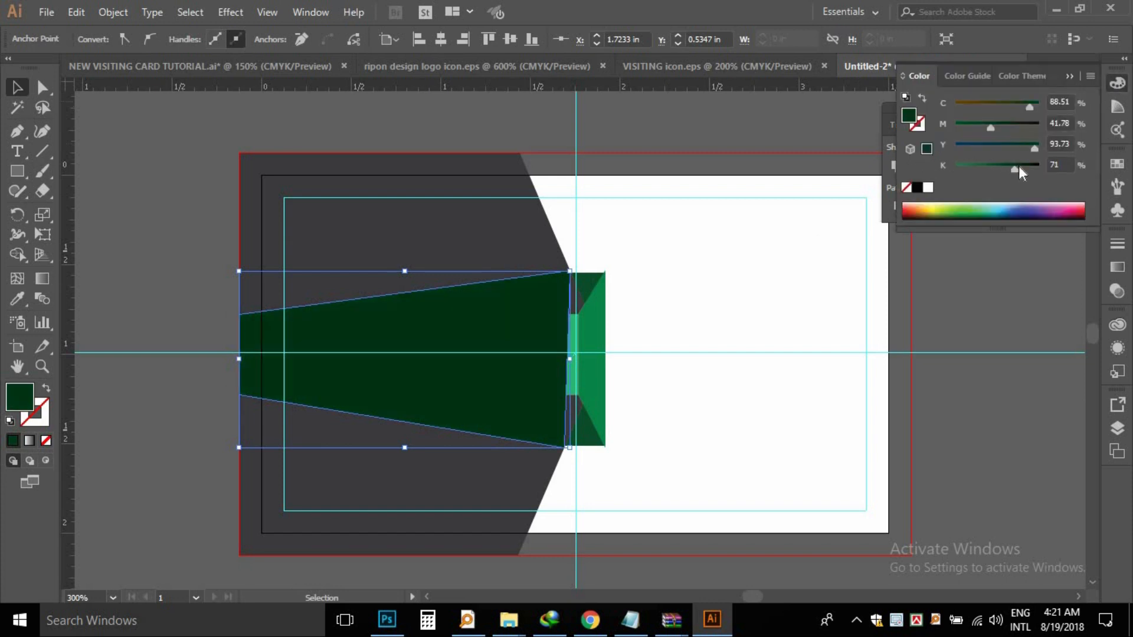
{"action": "left_click_drag", "start_coordinate": [1018, 166], "coordinate": [1038, 149]}
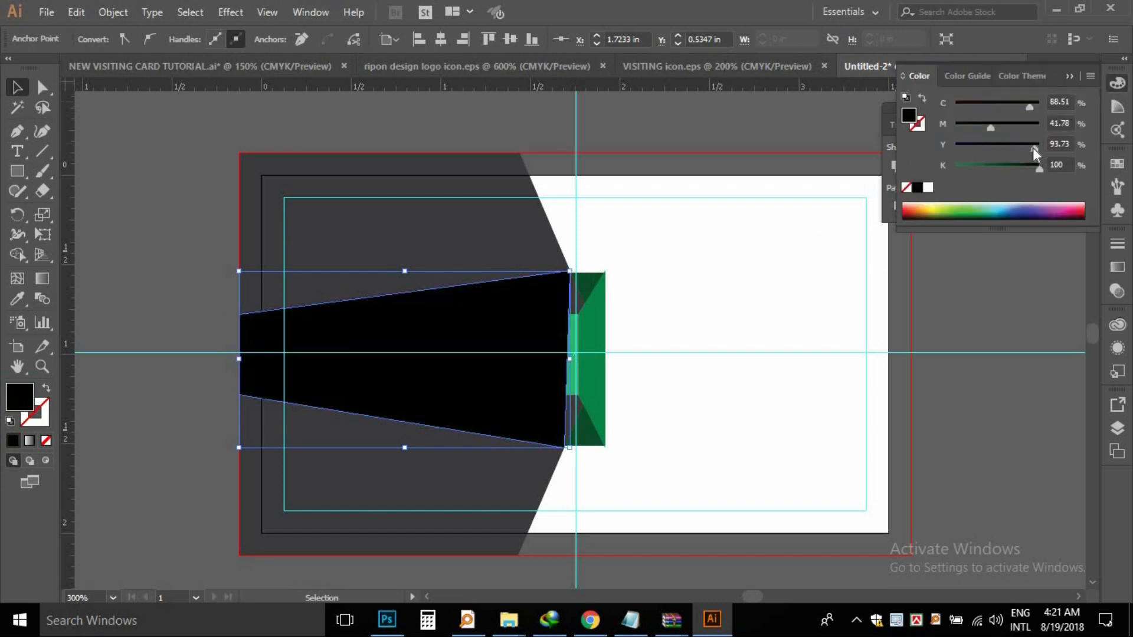
- Lower the black shape's opacity to 25% so it works as a shadow
{"action": "left_click", "coordinate": [1118, 267]}
{"action": "left_click", "coordinate": [1028, 240]}
{"action": "left_click", "coordinate": [1077, 261]}
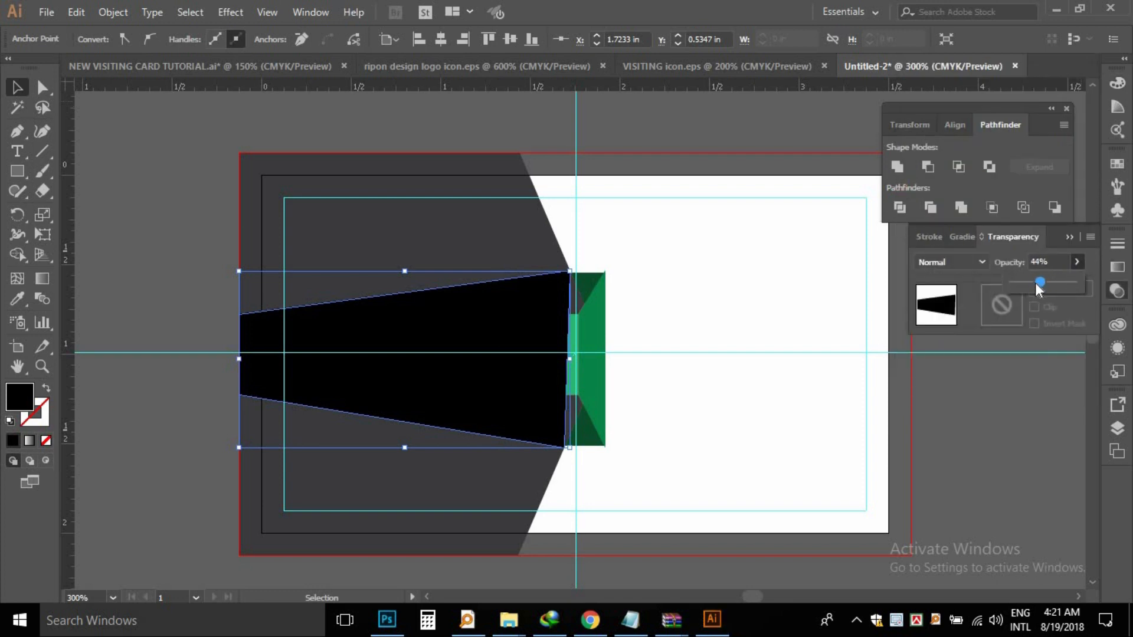
{"action": "left_click_drag", "start_coordinate": [1038, 284], "coordinate": [1035, 284]}
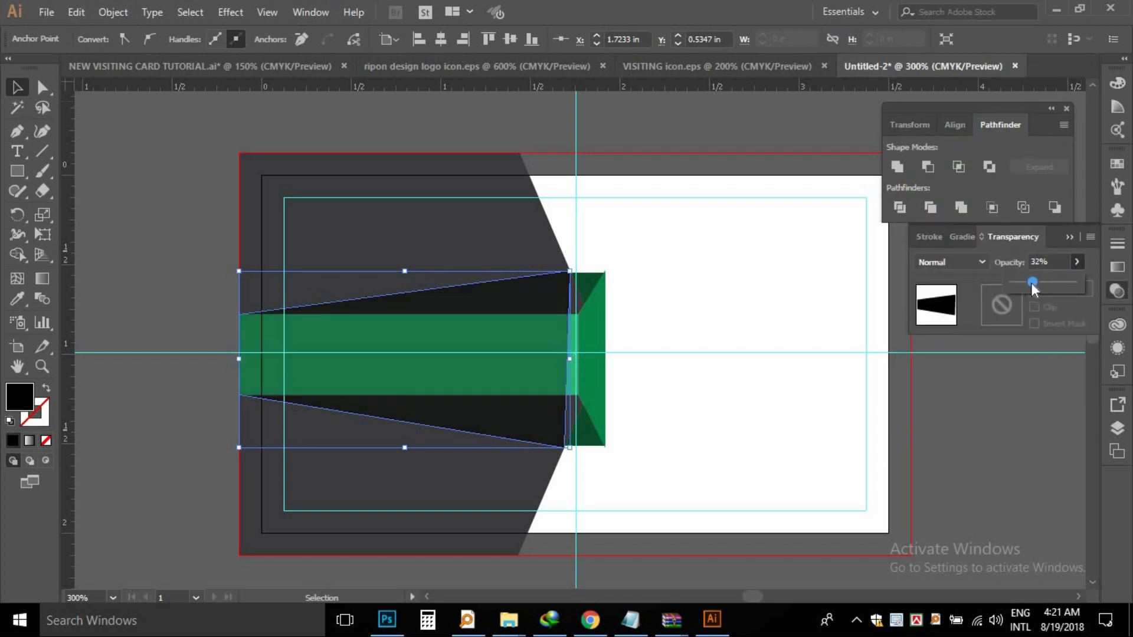
{"action": "left_click_drag", "start_coordinate": [1031, 282], "coordinate": [1028, 282]}
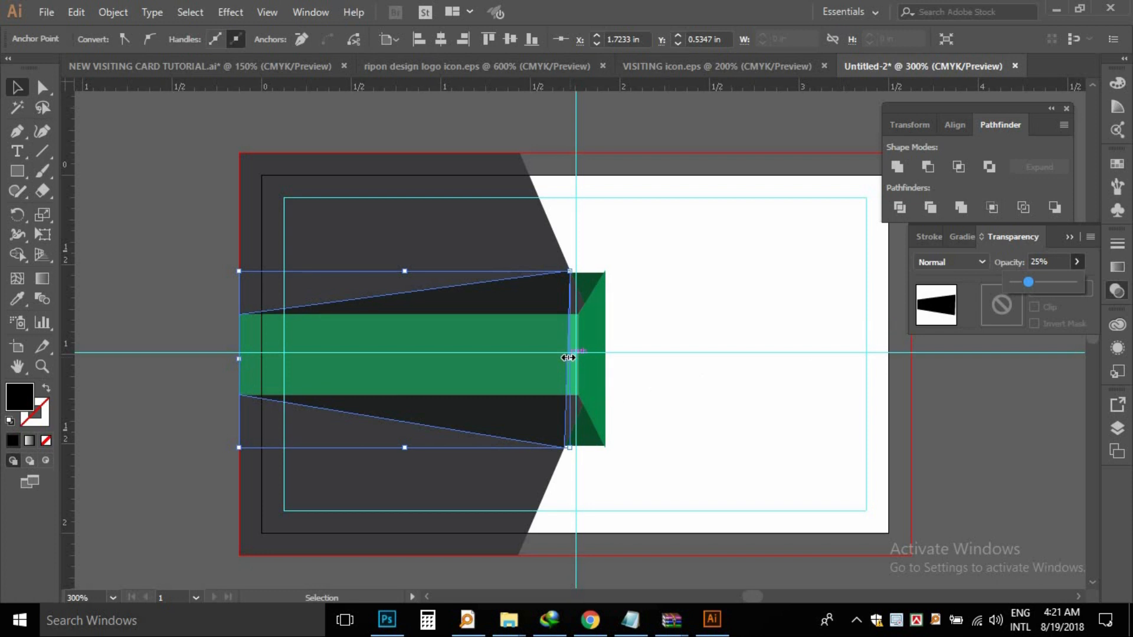
- Stretch the shadow shape's right side partway over the trapezoid and set its blend mode to Multiply
{"action": "left_click", "coordinate": [589, 354]}
{"action": "left_click_drag", "start_coordinate": [571, 358], "coordinate": [597, 359]}
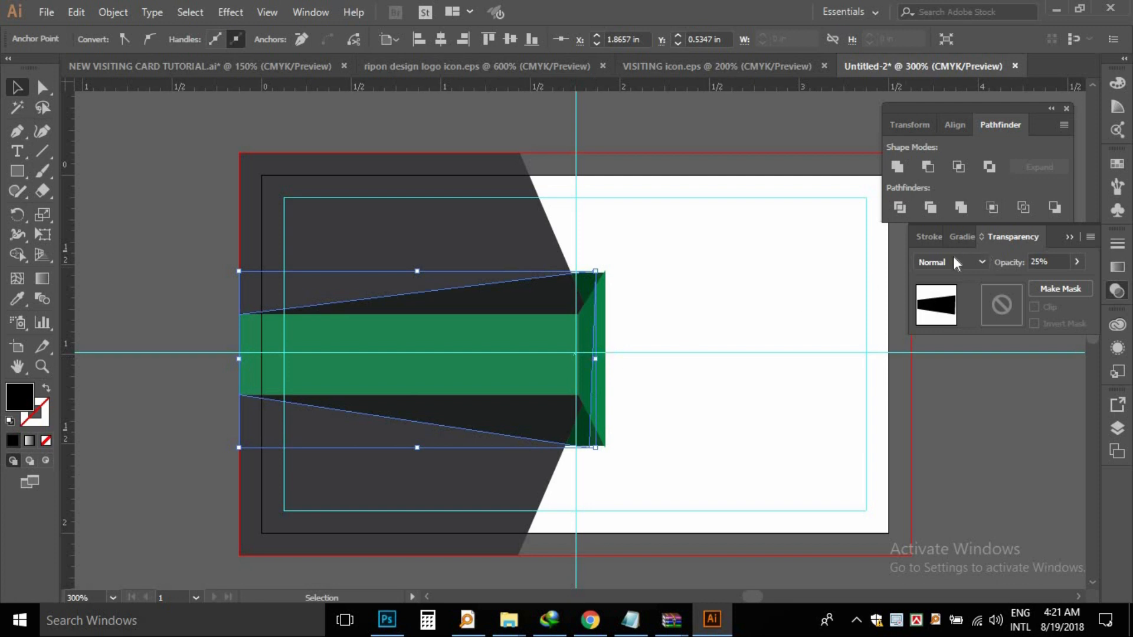
{"action": "left_click", "coordinate": [951, 263]}
{"action": "left_click", "coordinate": [953, 320]}
{"action": "left_click", "coordinate": [972, 428]}
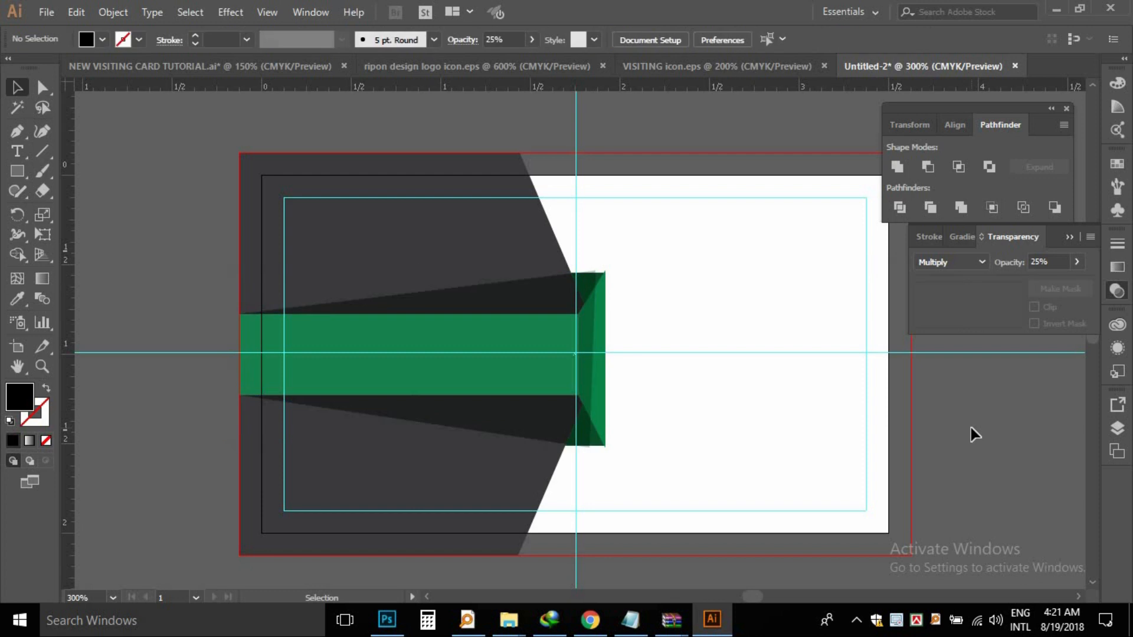
{"action": "left_click", "coordinate": [534, 298]}
{"action": "key", "text": "Up"}
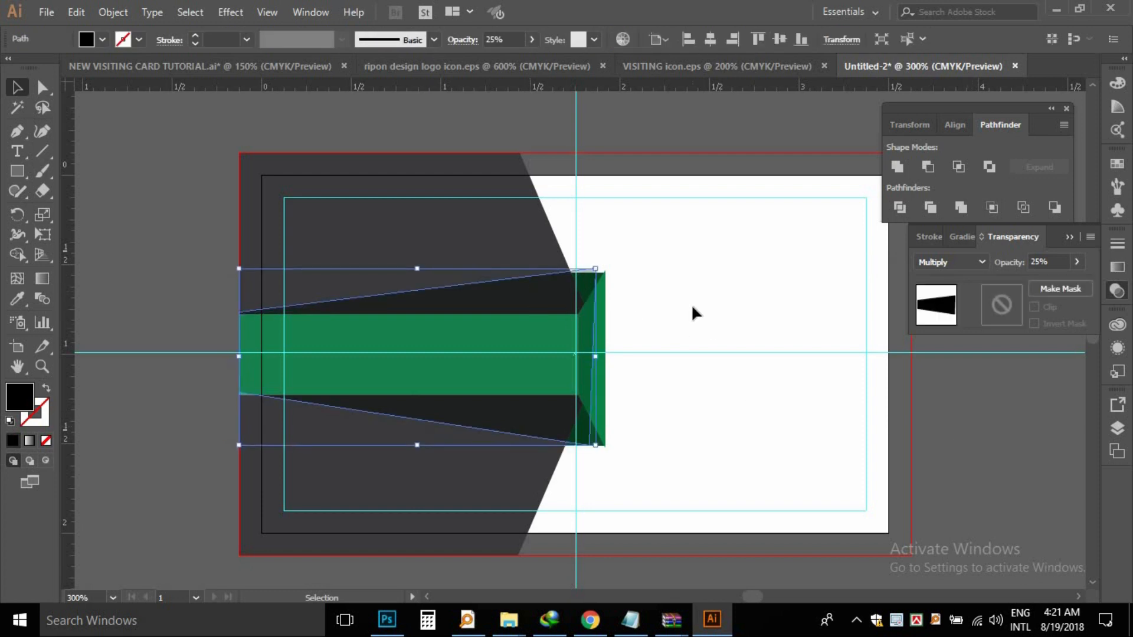
{"action": "left_click_drag", "start_coordinate": [420, 270], "coordinate": [418, 276]}
{"action": "key", "text": "ctrl+z"}
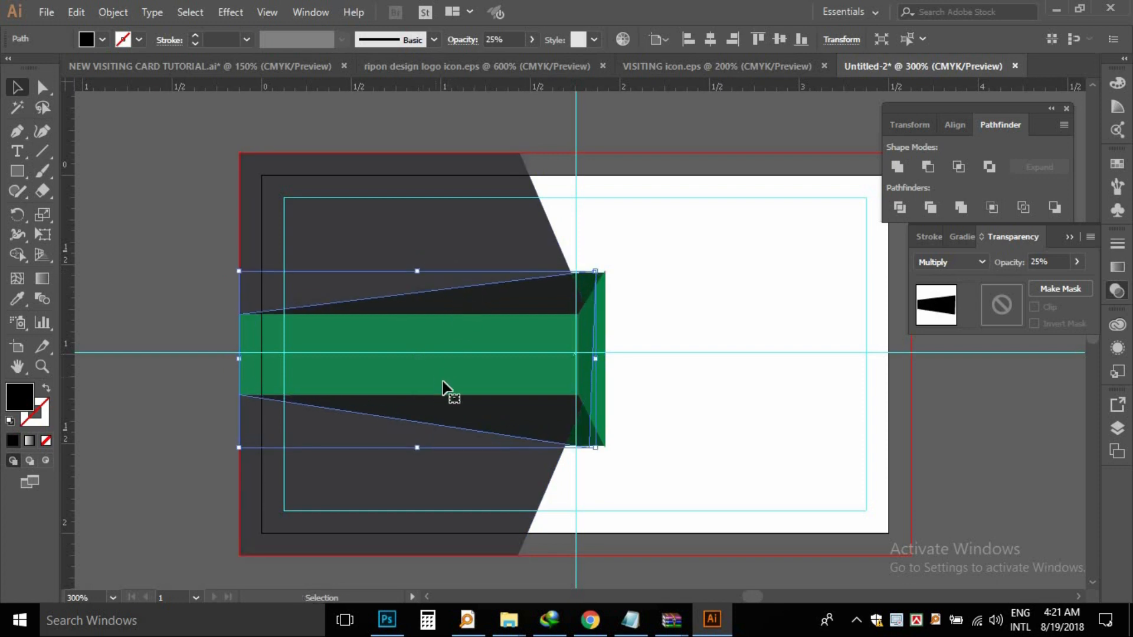
{"action": "left_click", "coordinate": [733, 382]}
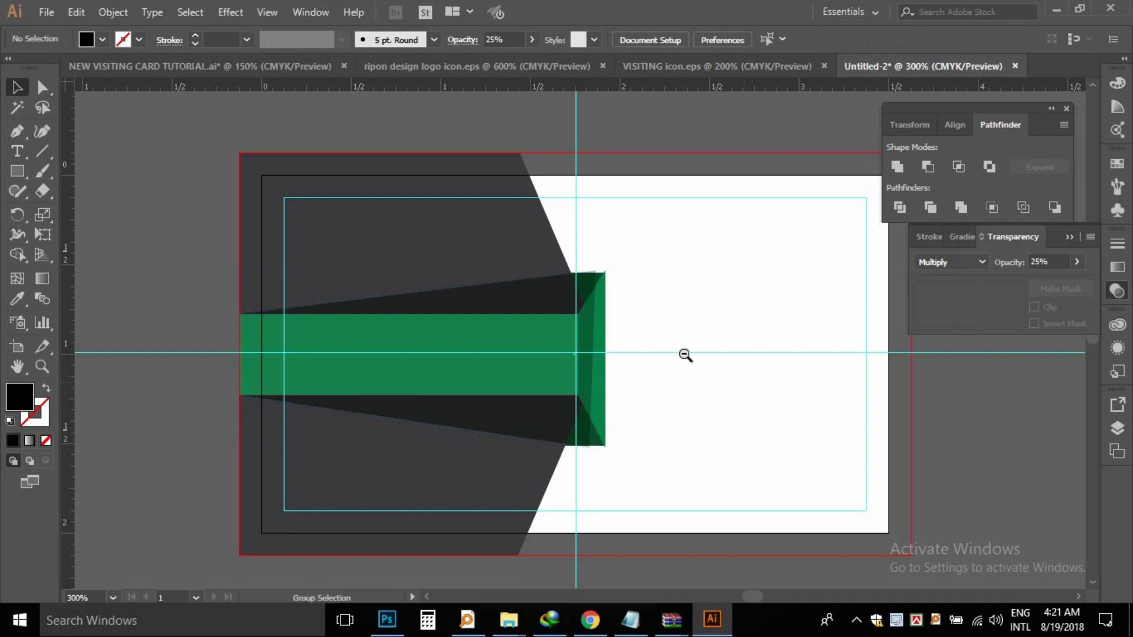
- Send the shadow shape to the back of the stack and bring it forward one level
{"action": "left_click", "coordinate": [583, 341]}
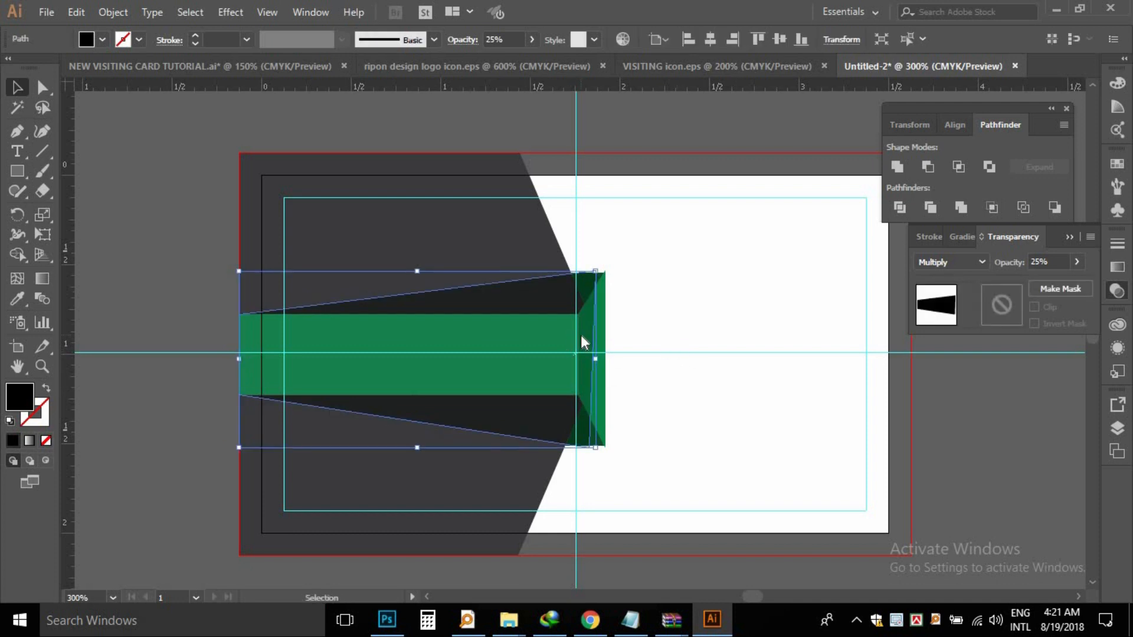
{"action": "right_click", "coordinate": [581, 340]}
{"action": "mouse_move", "coordinate": [728, 522]}
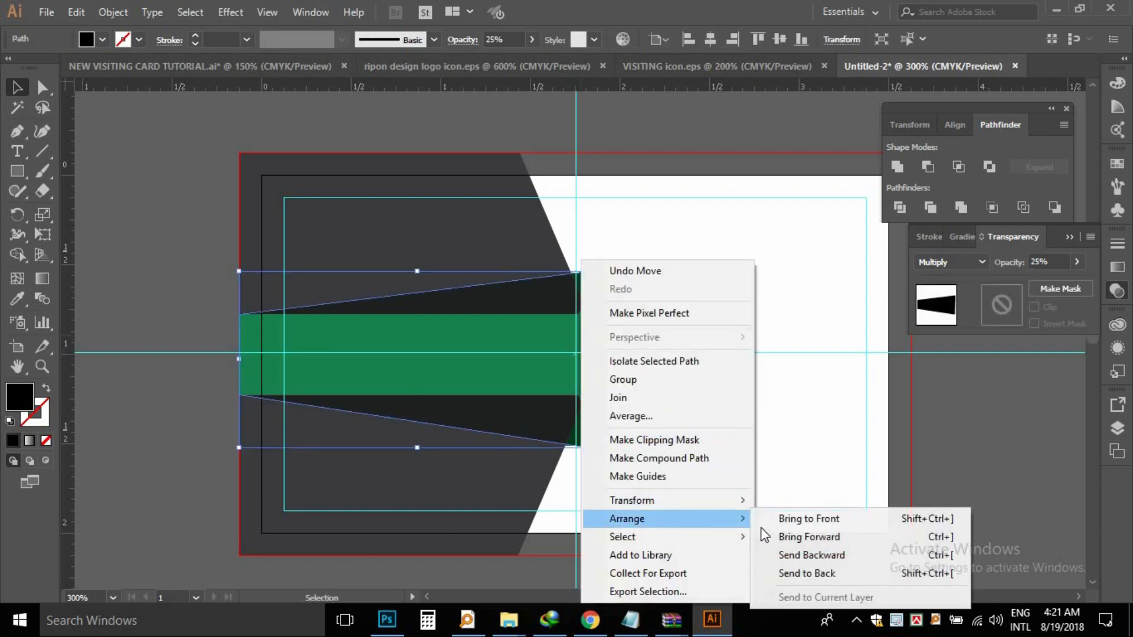
{"action": "left_click", "coordinate": [831, 573]}
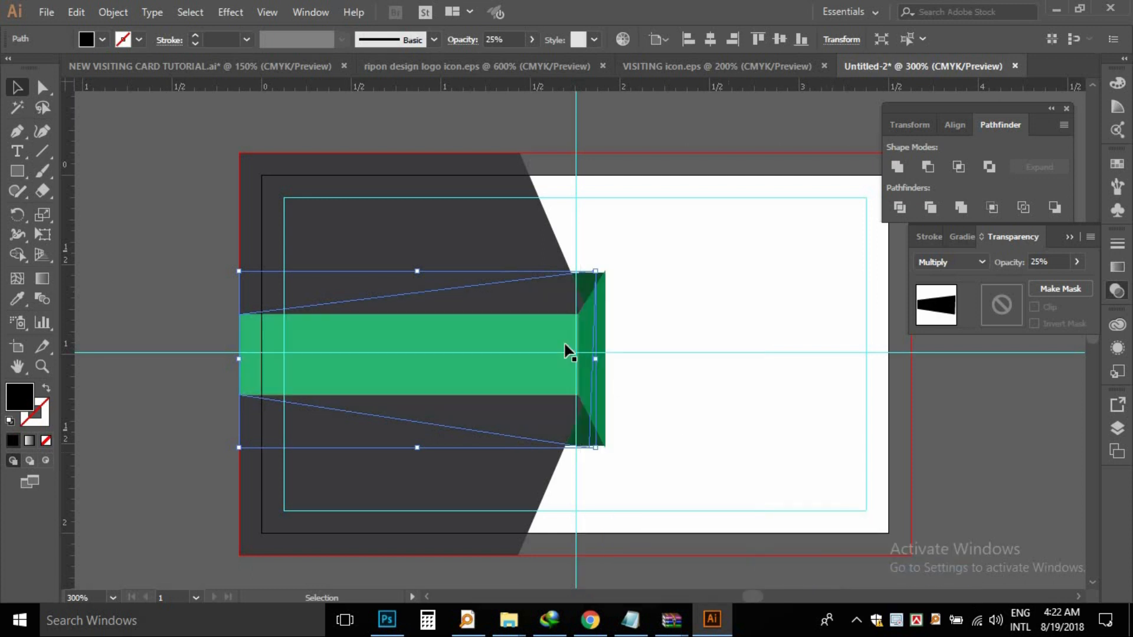
{"action": "right_click", "coordinate": [526, 311]}
{"action": "mouse_move", "coordinate": [680, 522]}
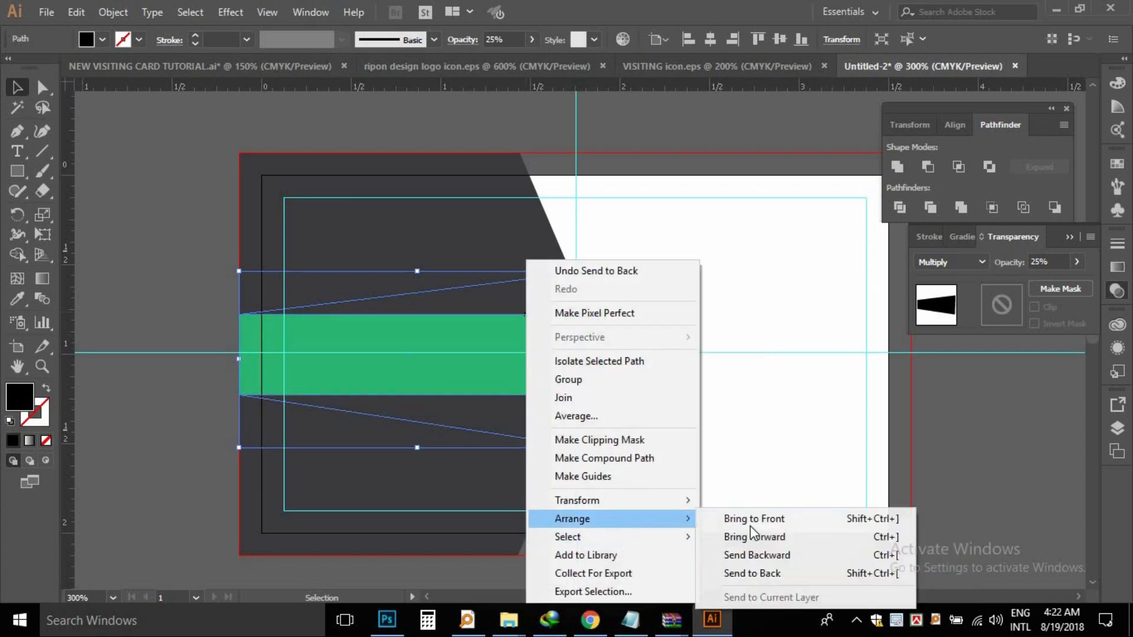
{"action": "left_click", "coordinate": [769, 538]}
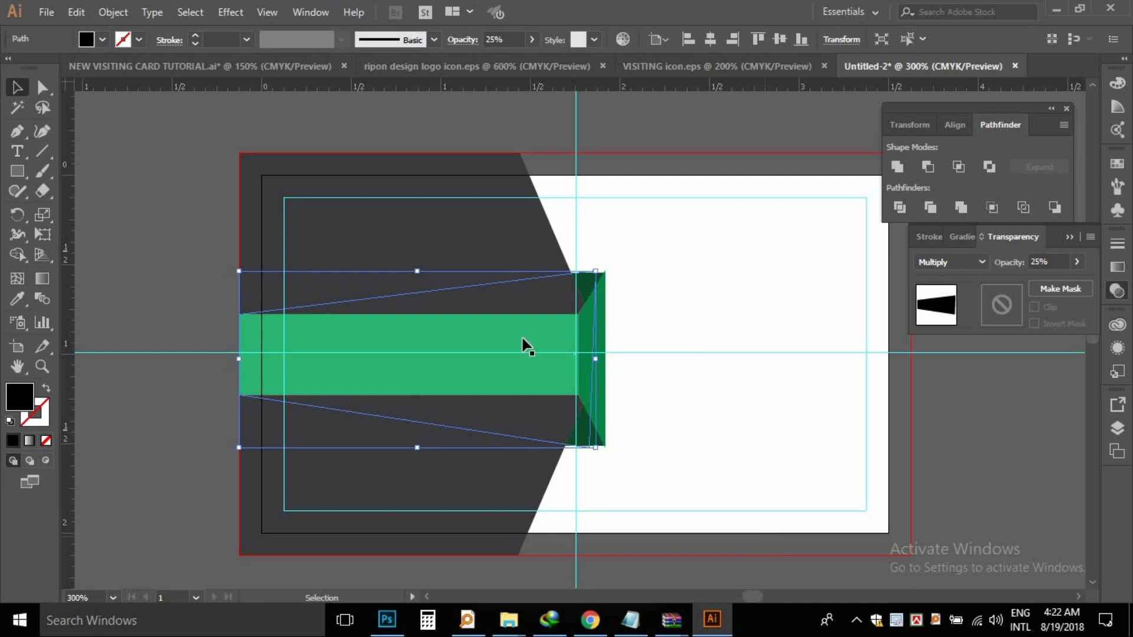
- Restack the shadow shape directly behind the green band and trapezoid, above the dark grey panel and dark green rectangle
{"action": "key", "text": "a"}
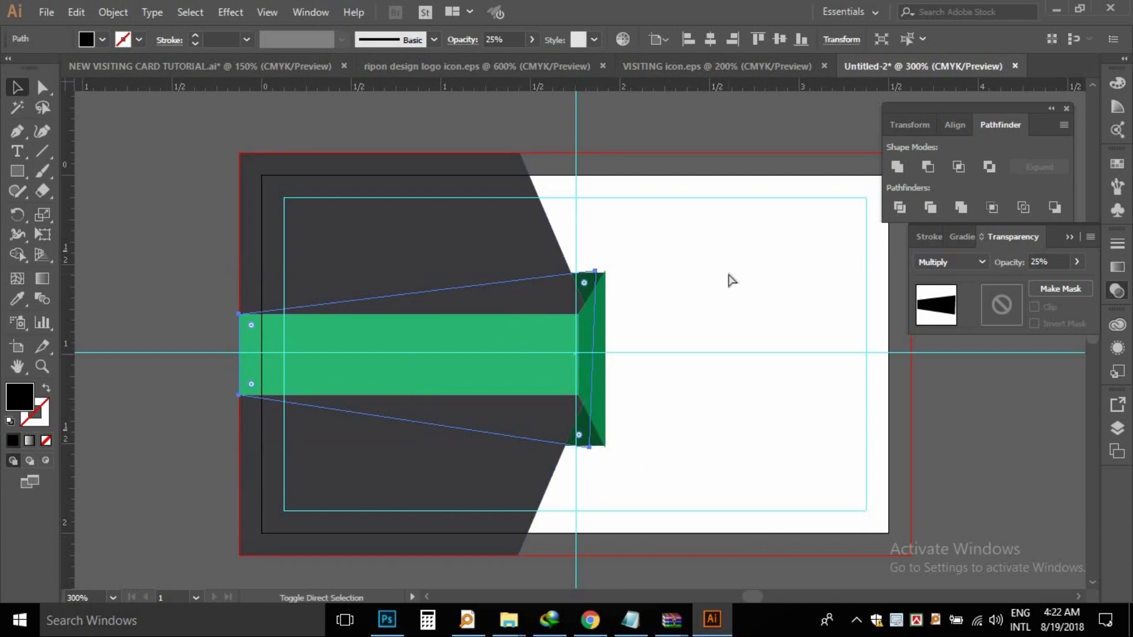
{"action": "key", "text": "ctrl+shift+]"}
{"action": "key", "text": "ctrl+["}
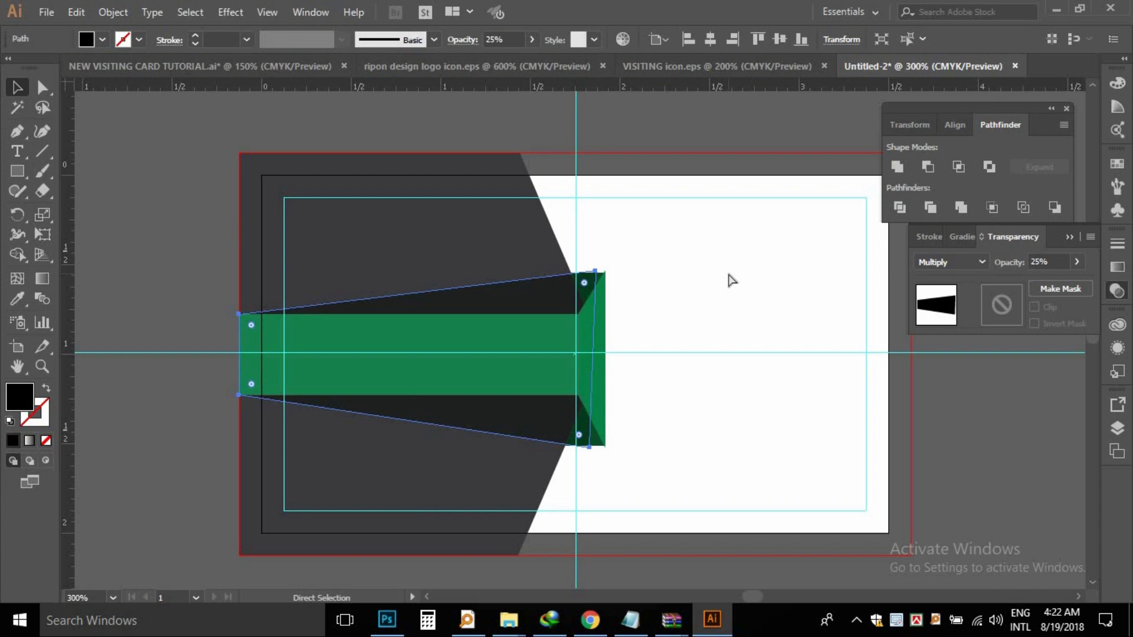
{"action": "key", "text": "ctrl+["}
{"action": "key", "text": "ctrl+["}
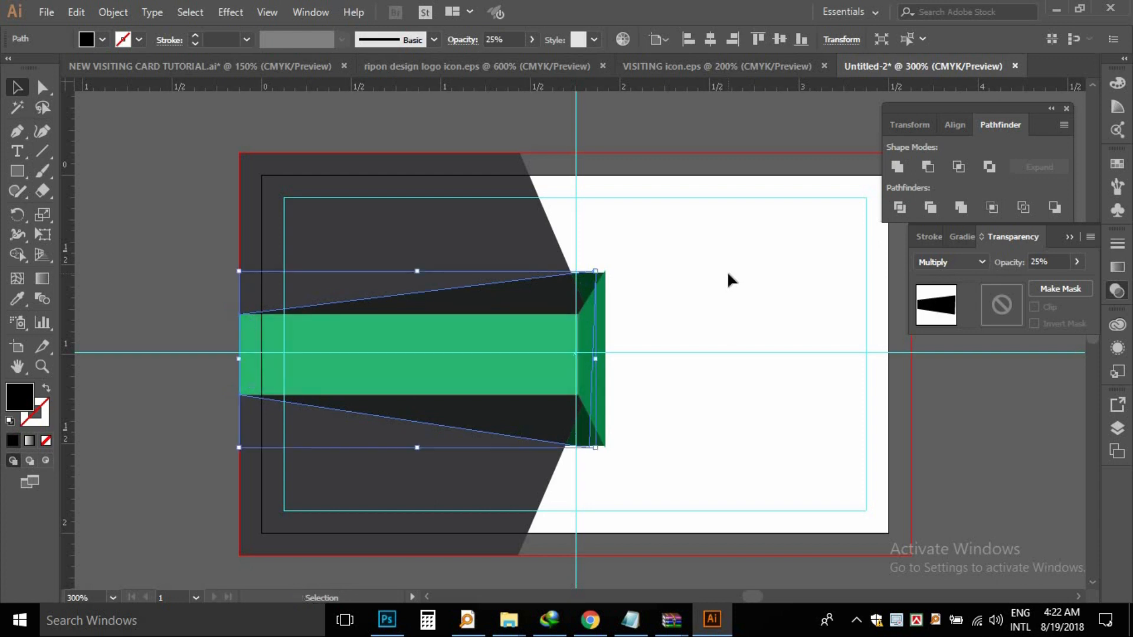
{"action": "left_click", "coordinate": [129, 166]}
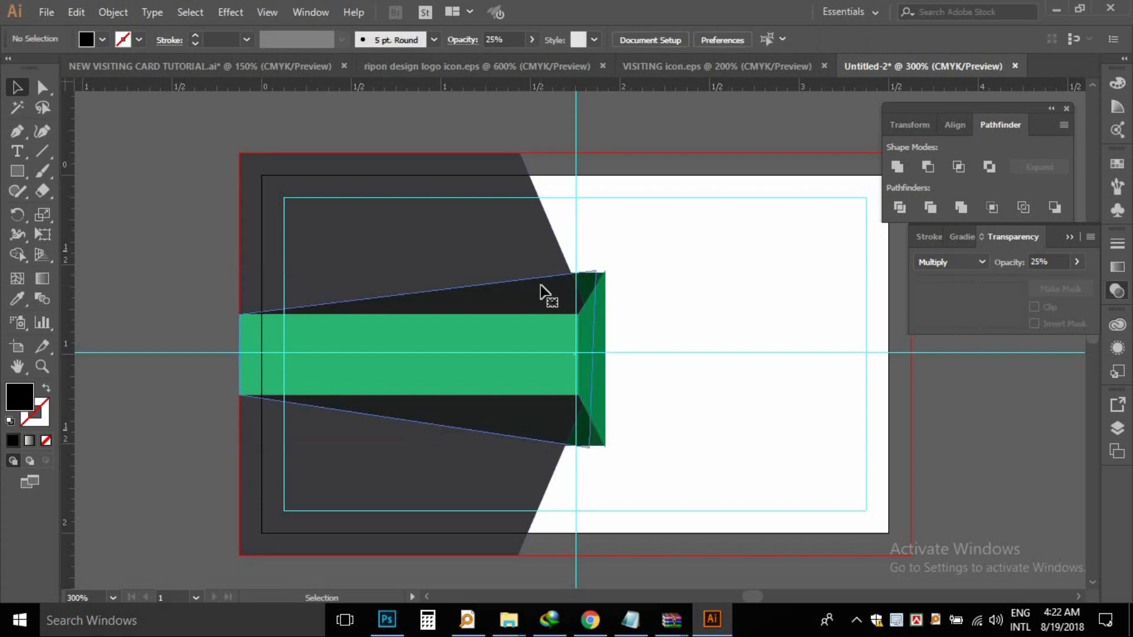
{"action": "left_click", "coordinate": [540, 286]}
{"action": "left_click", "coordinate": [236, 9]}
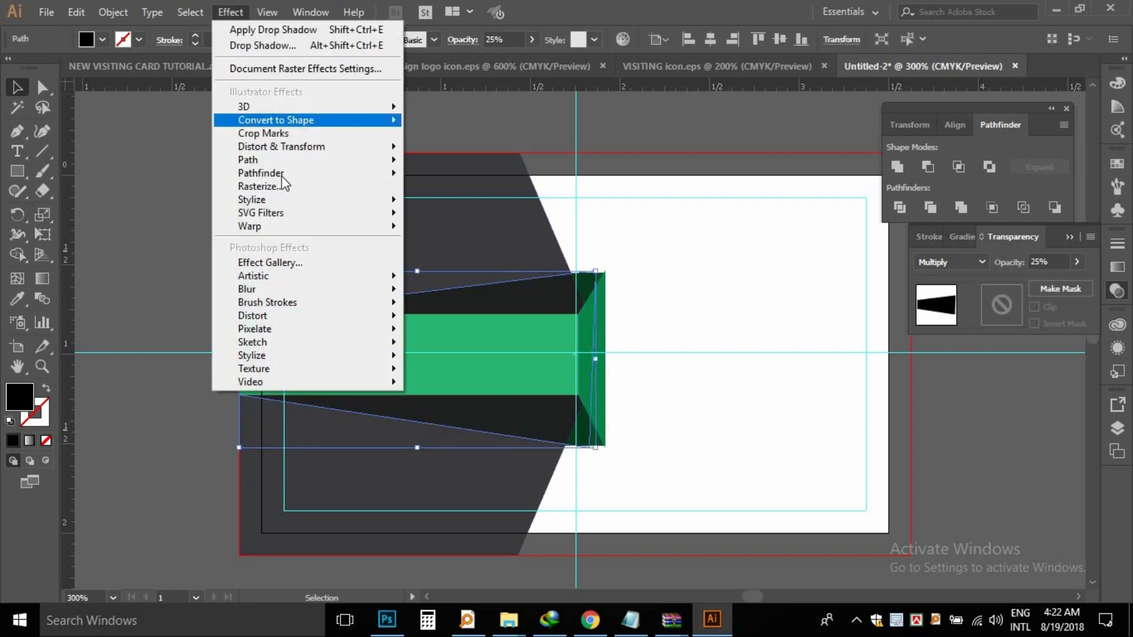
{"action": "mouse_move", "coordinate": [286, 198]}
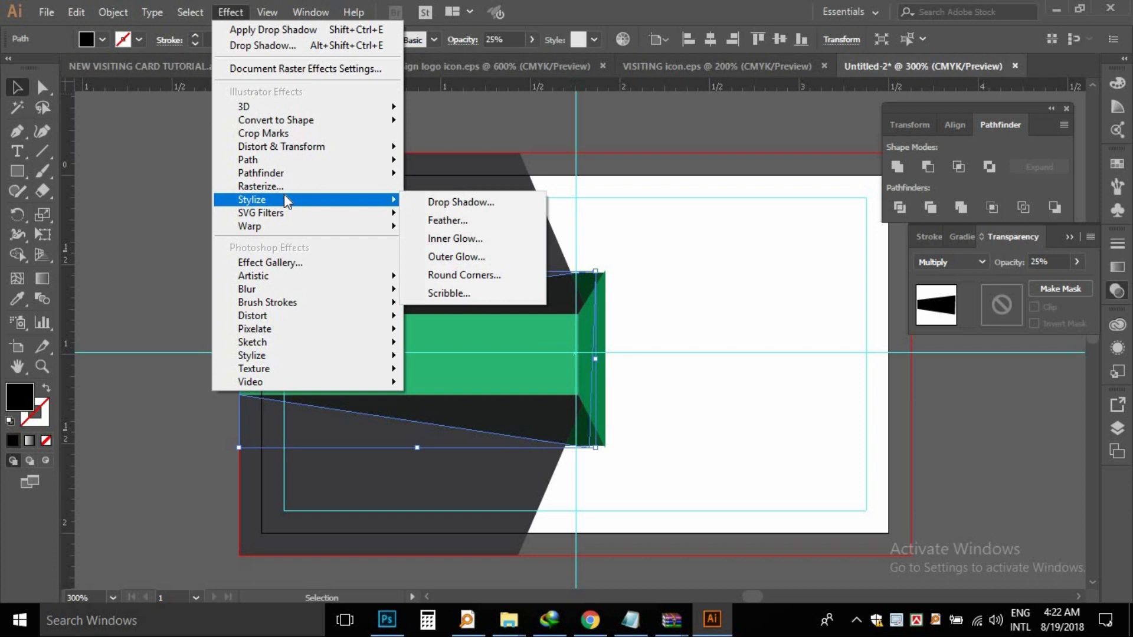
{"action": "mouse_move", "coordinate": [286, 219]}
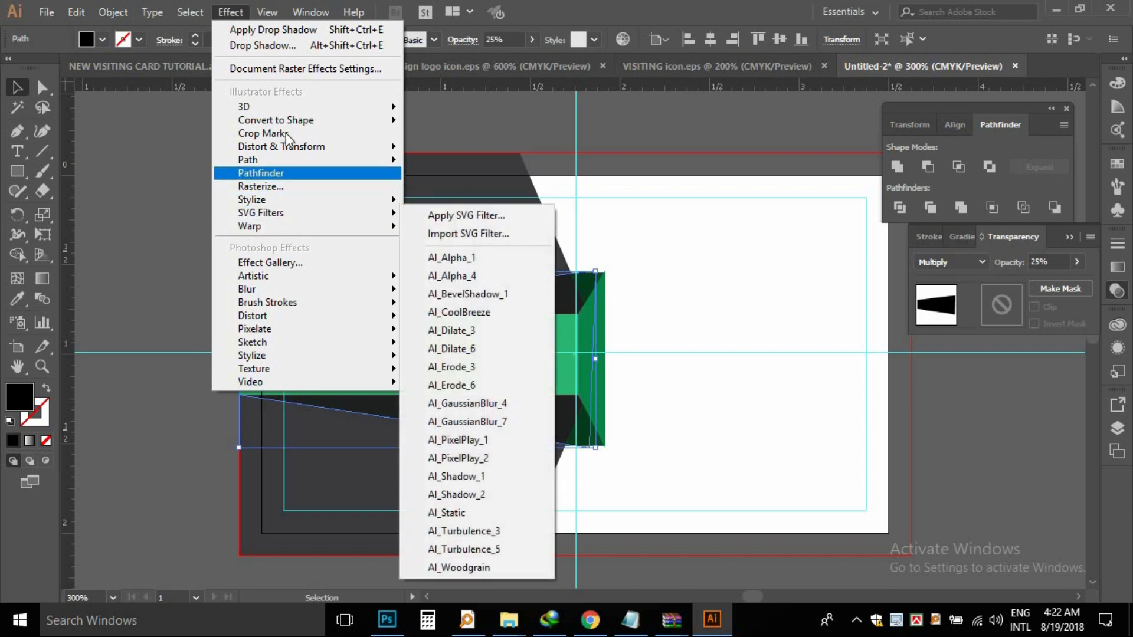
{"action": "left_click", "coordinate": [303, 187]}
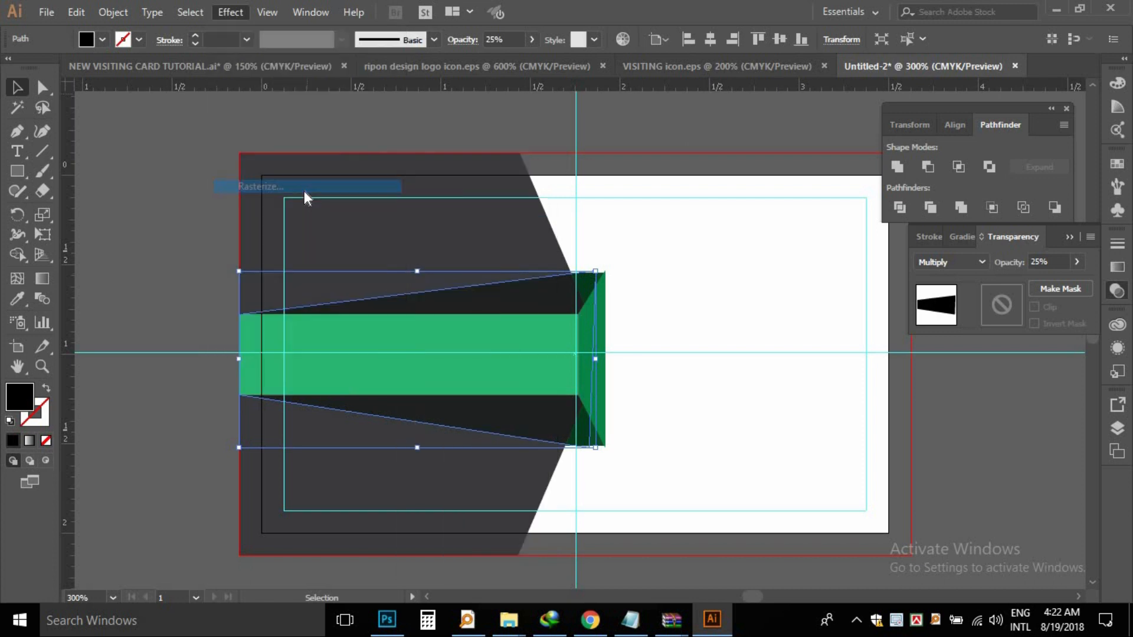
{"action": "left_click", "coordinate": [720, 420]}
{"action": "left_click", "coordinate": [267, 12]}
{"action": "mouse_move", "coordinate": [239, 15]}
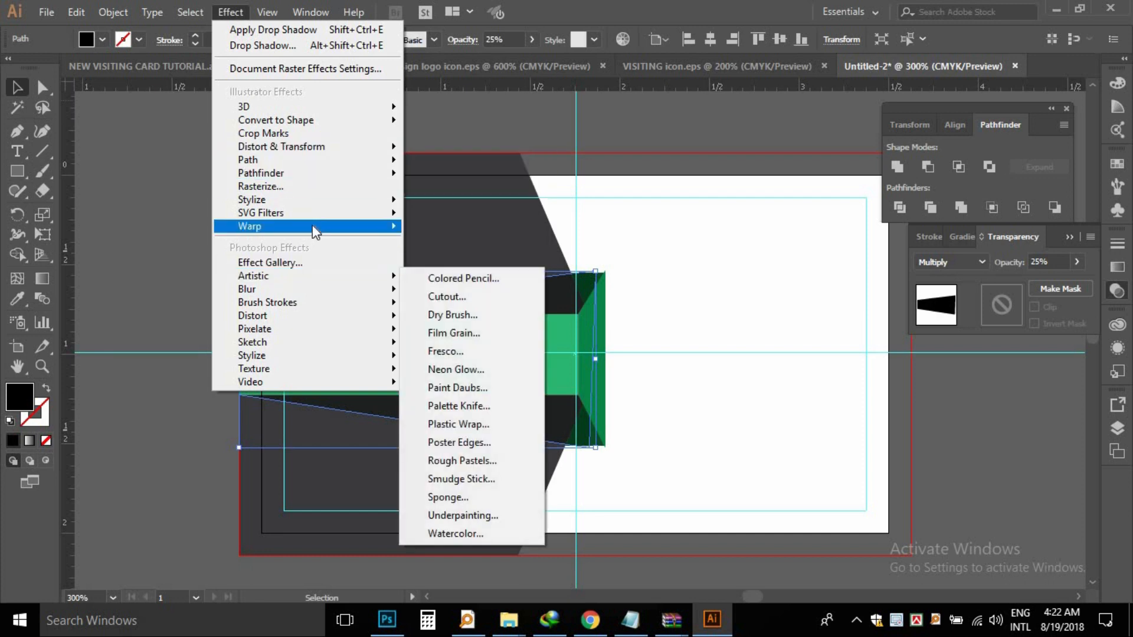
{"action": "mouse_move", "coordinate": [337, 215]}
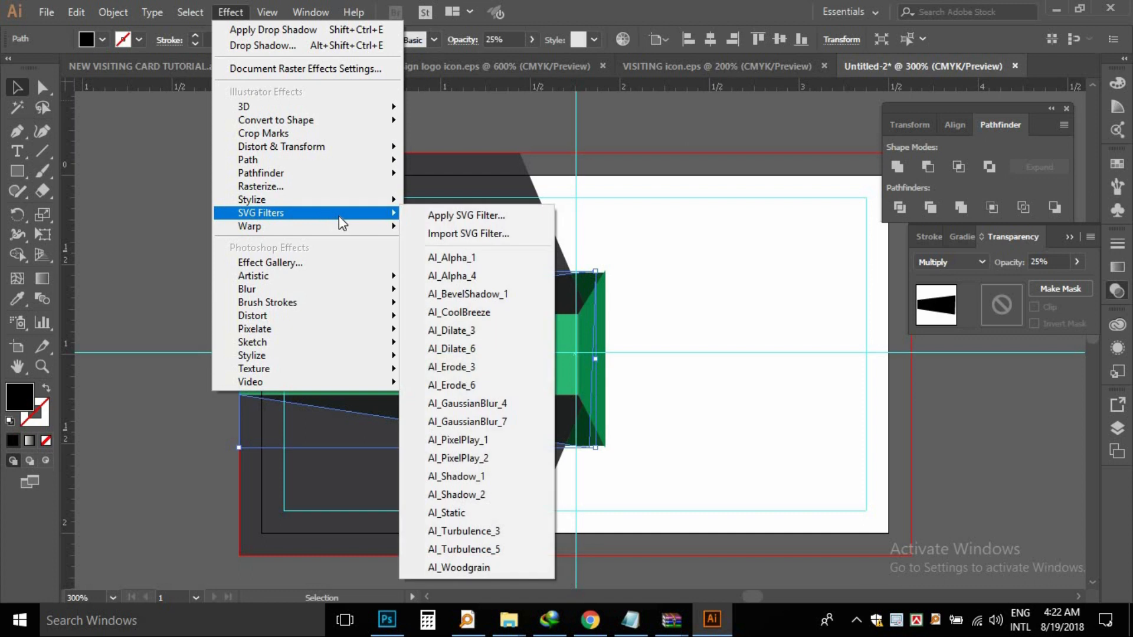
{"action": "mouse_move", "coordinate": [370, 179]}
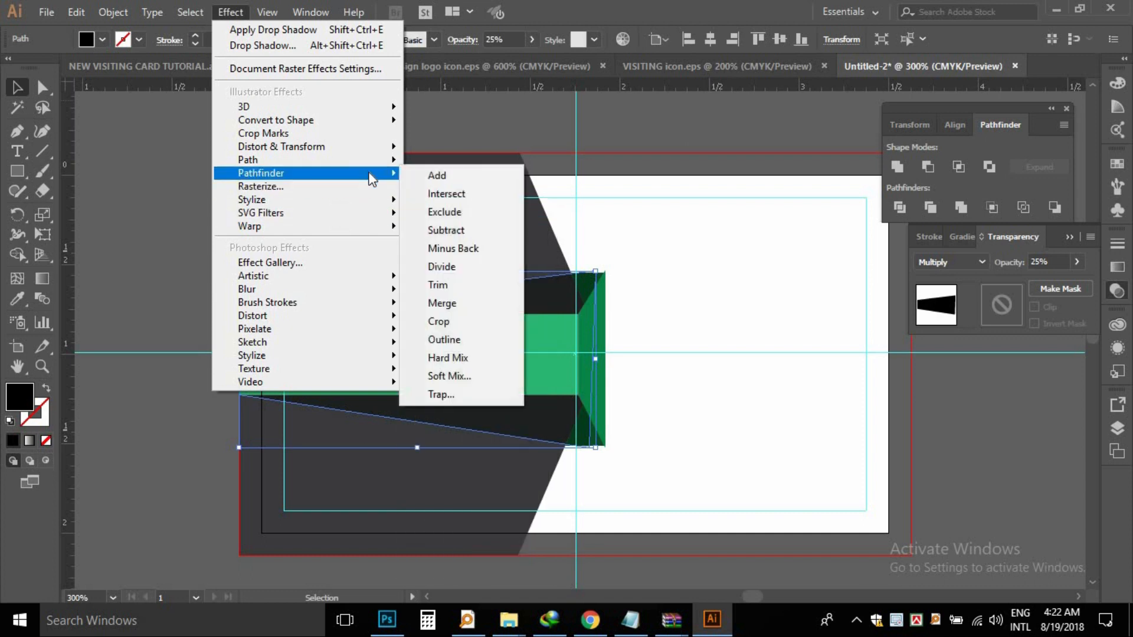
{"action": "mouse_move", "coordinate": [386, 154]}
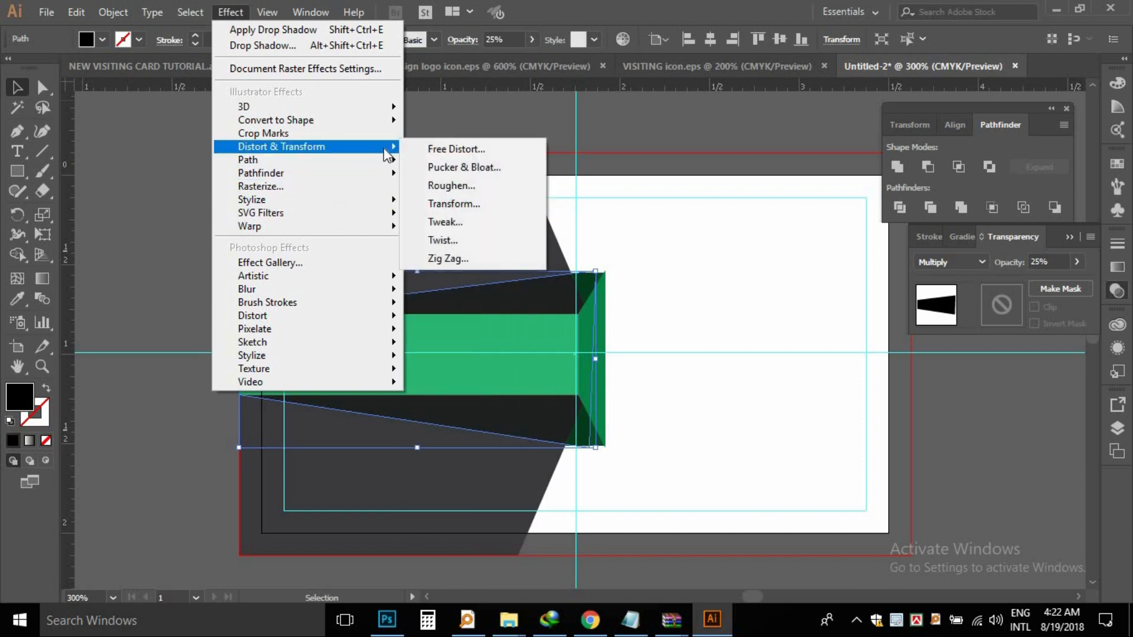
{"action": "mouse_move", "coordinate": [398, 115]}
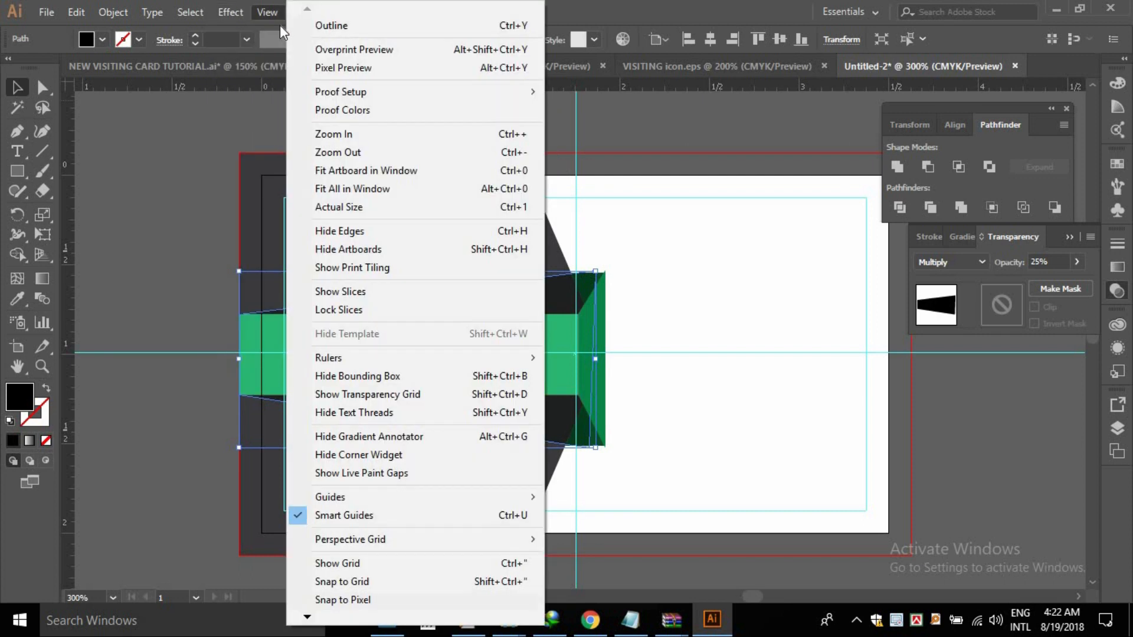
- Apply a Feather effect with a 0.07 in radius to the shadow shape and deselect it
{"action": "left_click", "coordinate": [227, 13]}
{"action": "left_click", "coordinate": [228, 12]}
{"action": "mouse_move", "coordinate": [270, 228]}
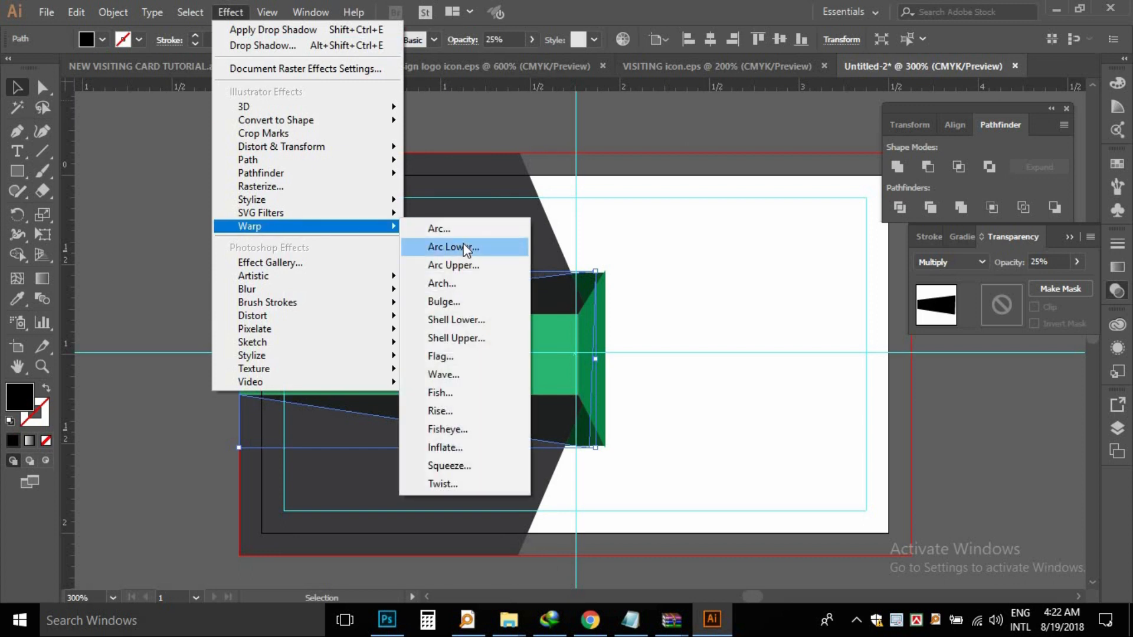
{"action": "mouse_move", "coordinate": [379, 204]}
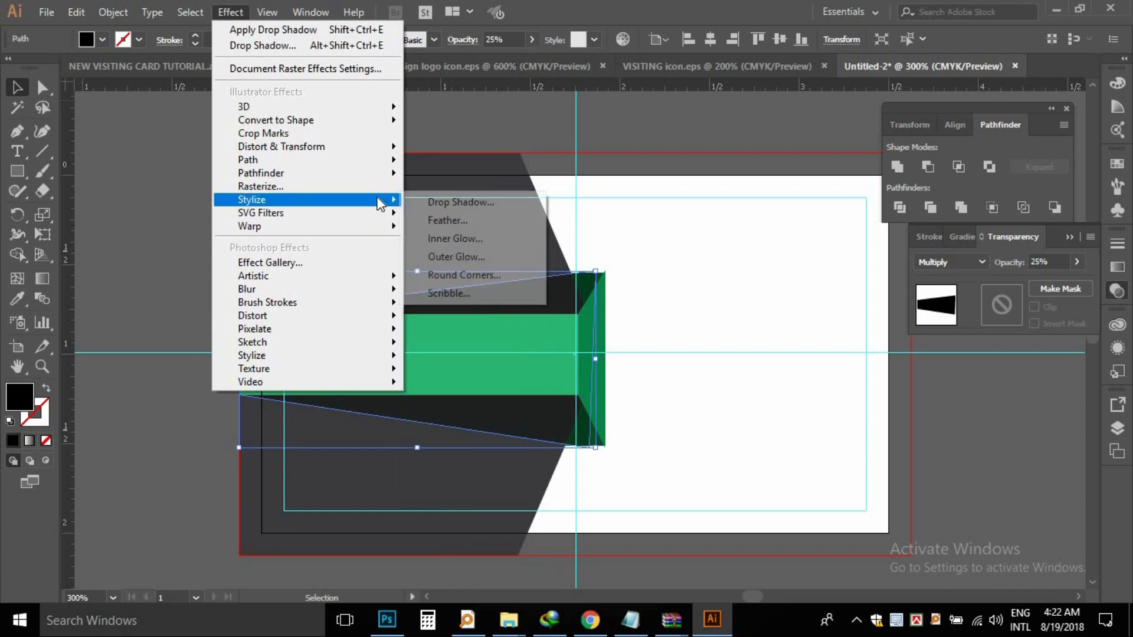
{"action": "left_click", "coordinate": [459, 223]}
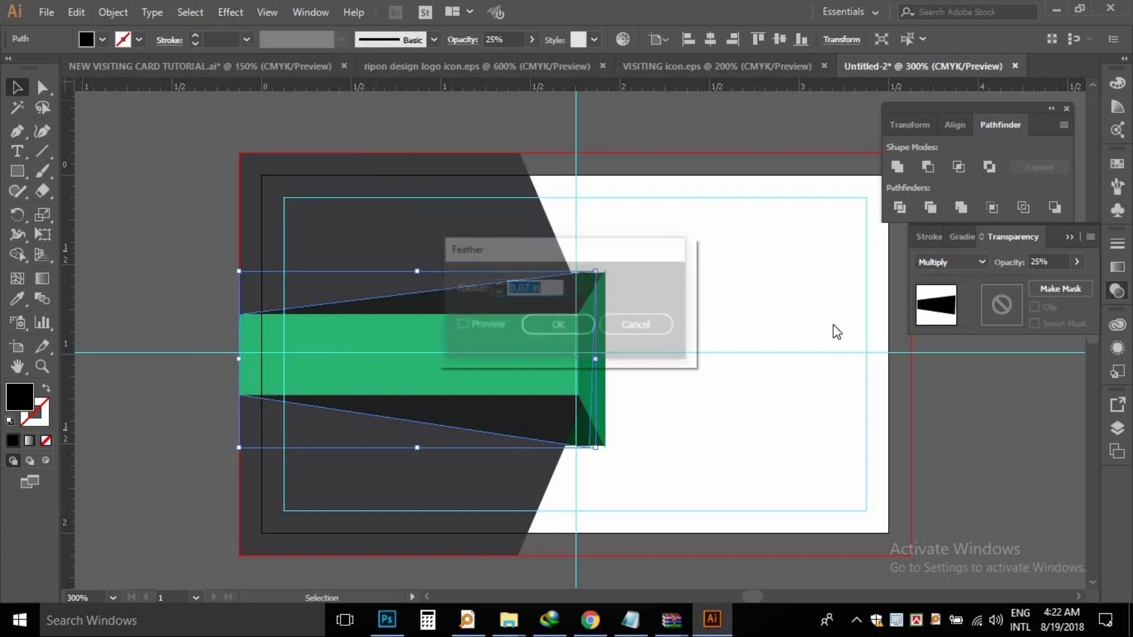
{"action": "left_click", "coordinate": [468, 327]}
{"action": "left_click_drag", "start_coordinate": [580, 255], "coordinate": [784, 255]}
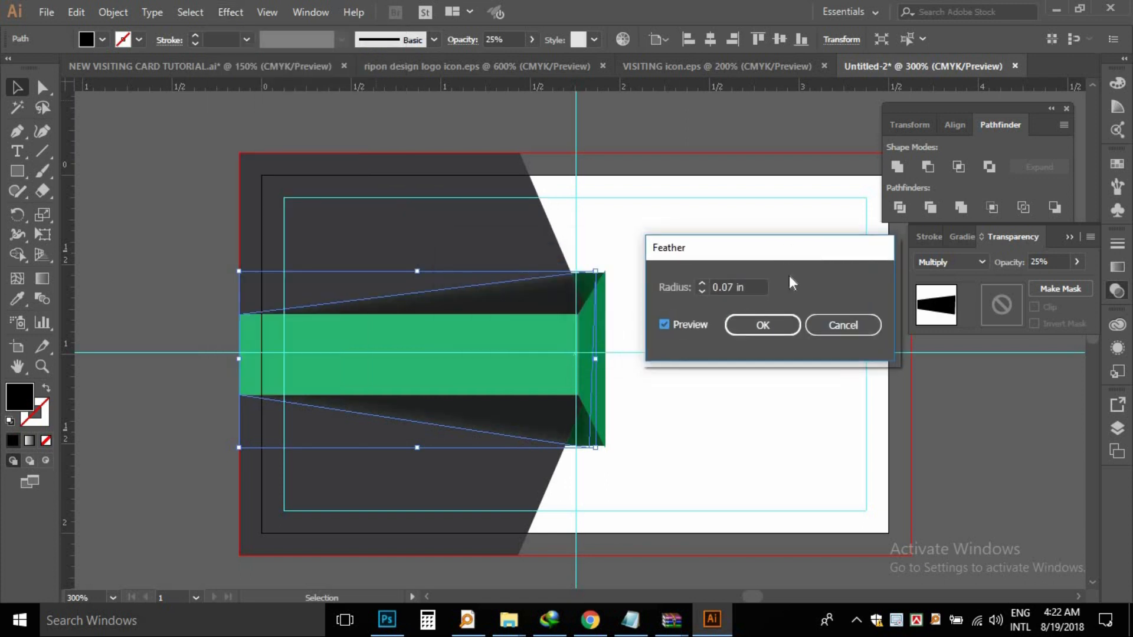
{"action": "left_click", "coordinate": [764, 326]}
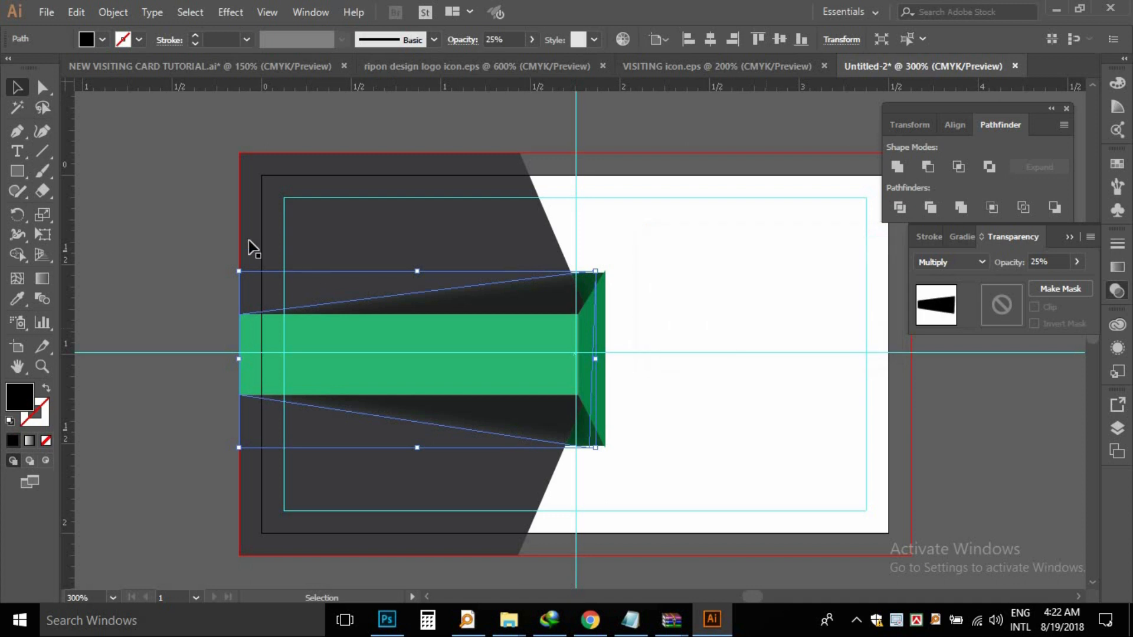
{"action": "left_click", "coordinate": [162, 250]}
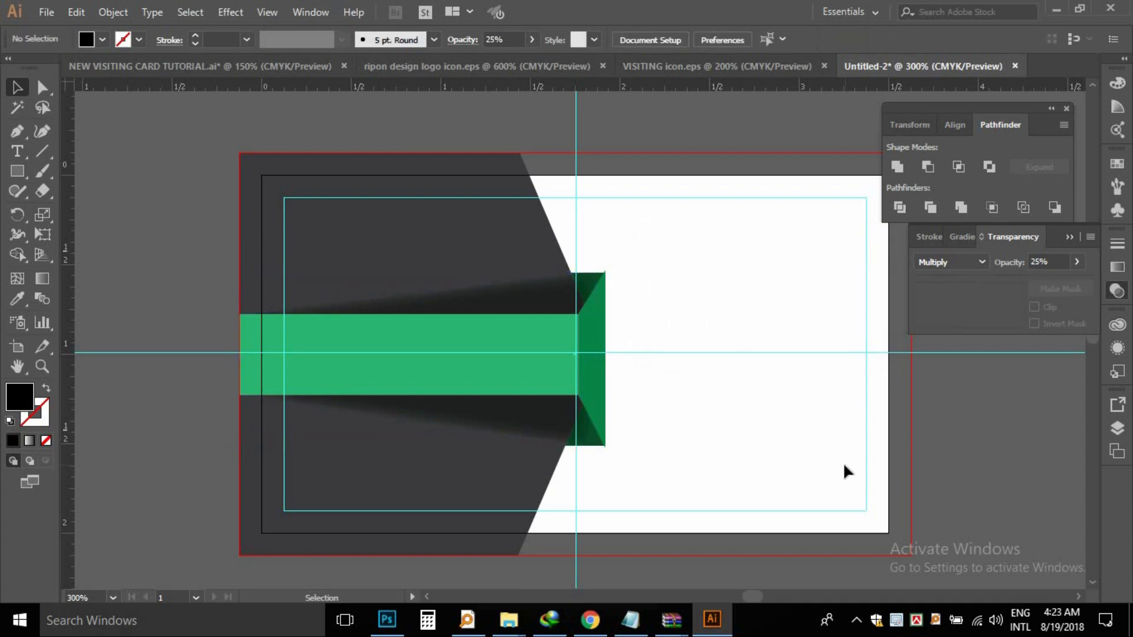
- Place a short, narrow copy of the green band against the artboard's right edge, centred on the horizontal guide
{"action": "left_click", "coordinate": [696, 378], "text": "ctrl+alt"}
{"action": "left_click_drag", "start_coordinate": [688, 328], "coordinate": [616, 312]}
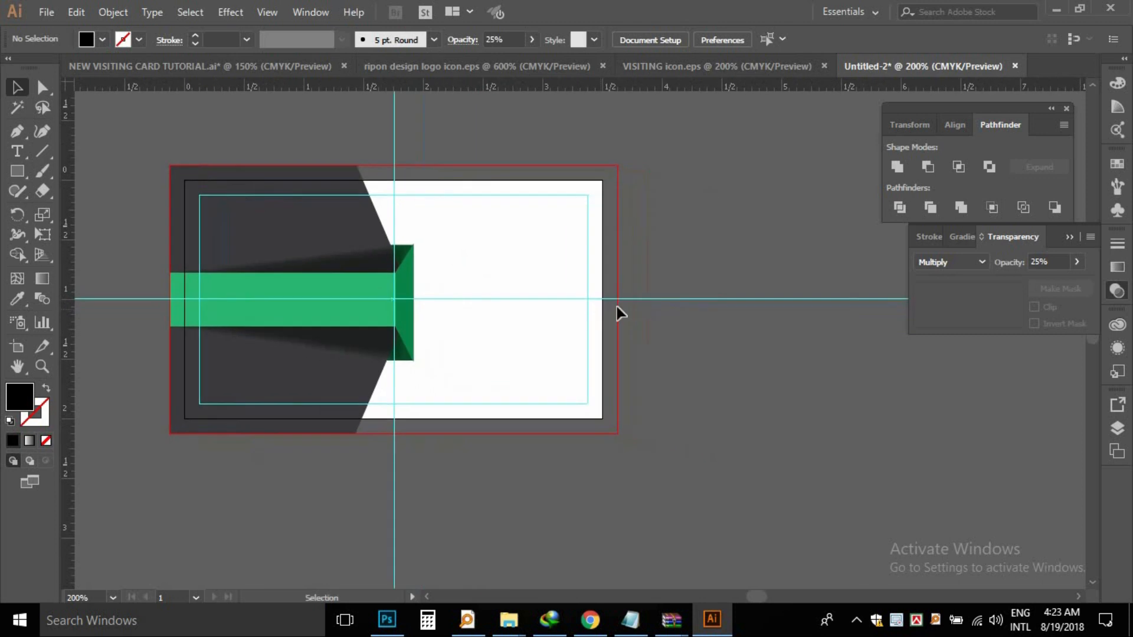
{"action": "left_click", "coordinate": [329, 301]}
{"action": "left_click_drag", "start_coordinate": [354, 303], "coordinate": [514, 306]}
{"action": "left_click_drag", "start_coordinate": [403, 303], "coordinate": [570, 306]}
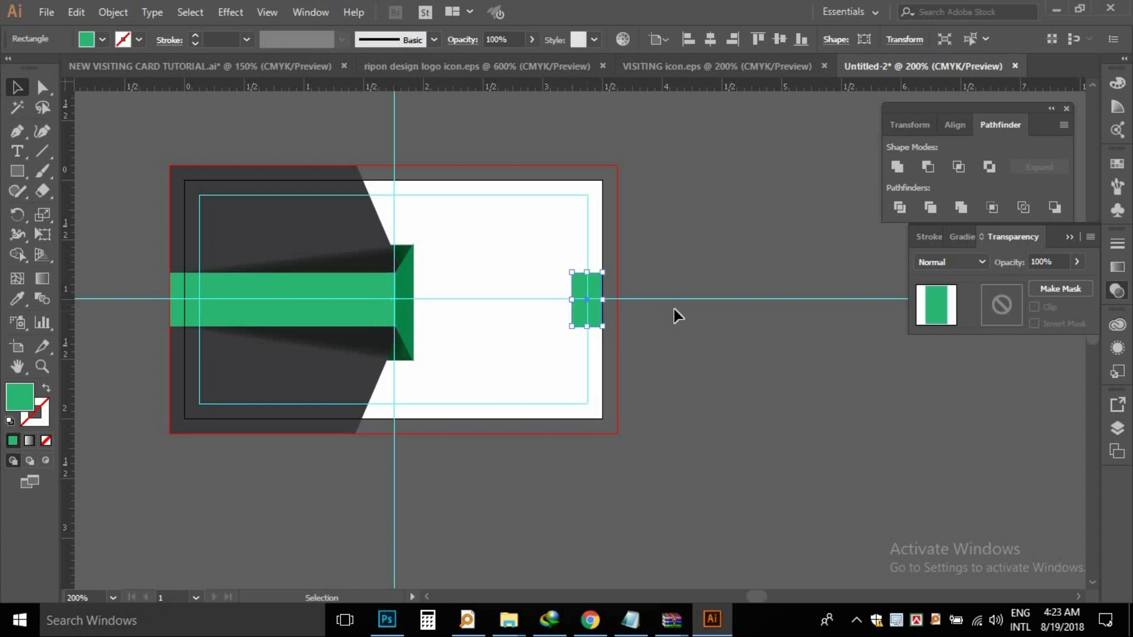
{"action": "left_click", "coordinate": [685, 416]}
- Add a point text line with the cardholder's full name in capitals on the long green band
{"action": "key", "text": "space"}
{"action": "left_click_drag", "start_coordinate": [559, 382], "coordinate": [623, 435]}
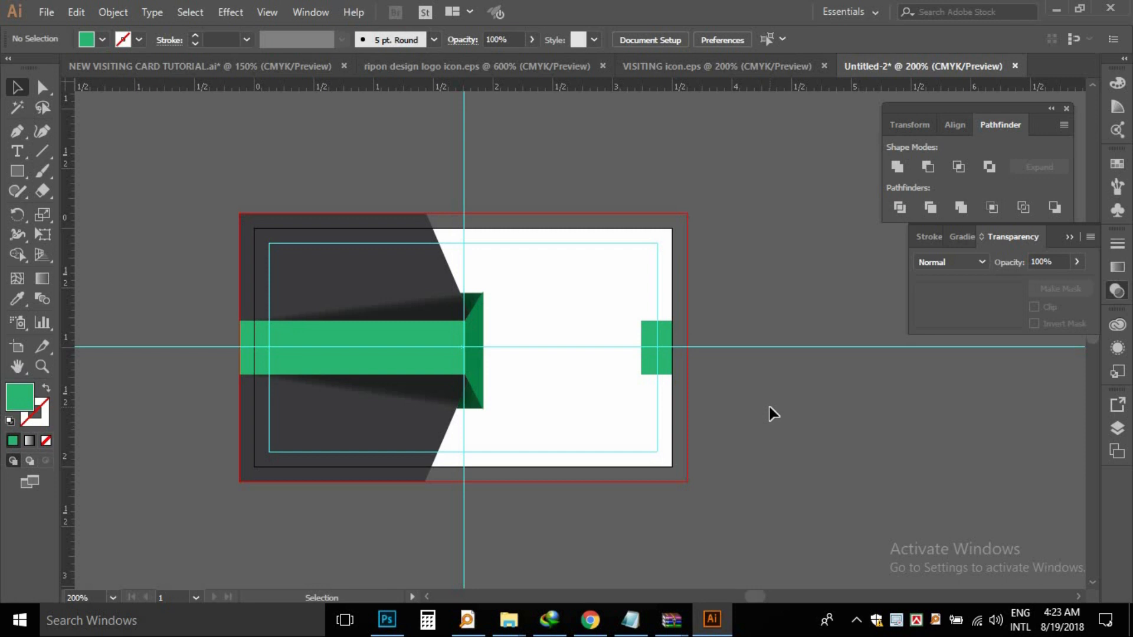
{"action": "left_click", "coordinate": [645, 313], "text": "ctrl"}
{"action": "left_click", "coordinate": [619, 338], "text": "ctrl+alt"}
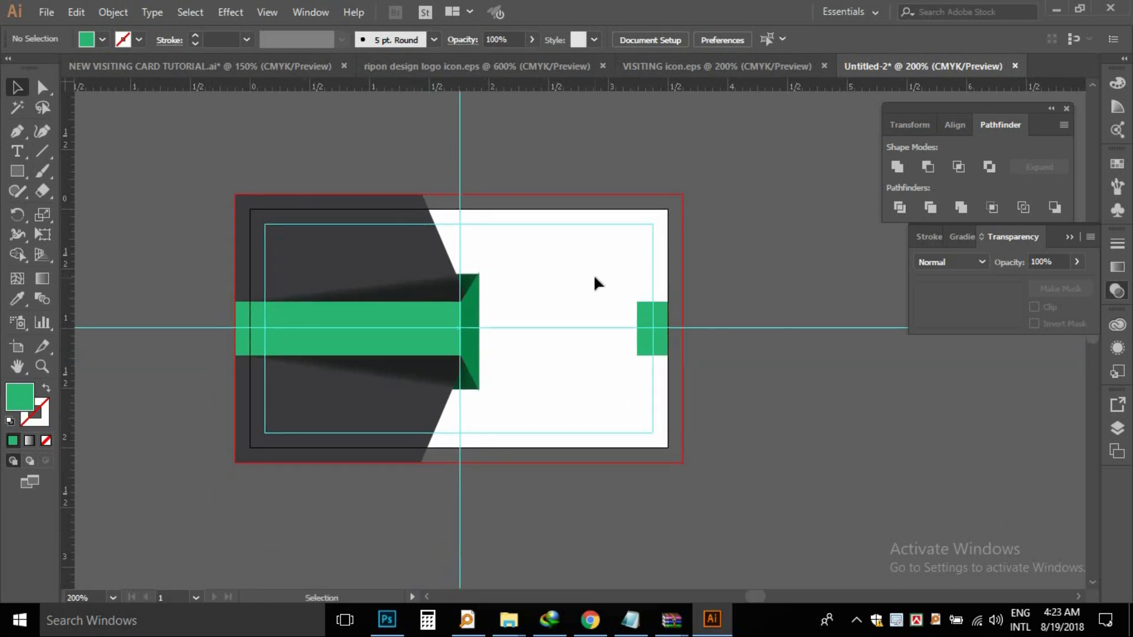
{"action": "left_click", "coordinate": [590, 286], "text": "ctrl"}
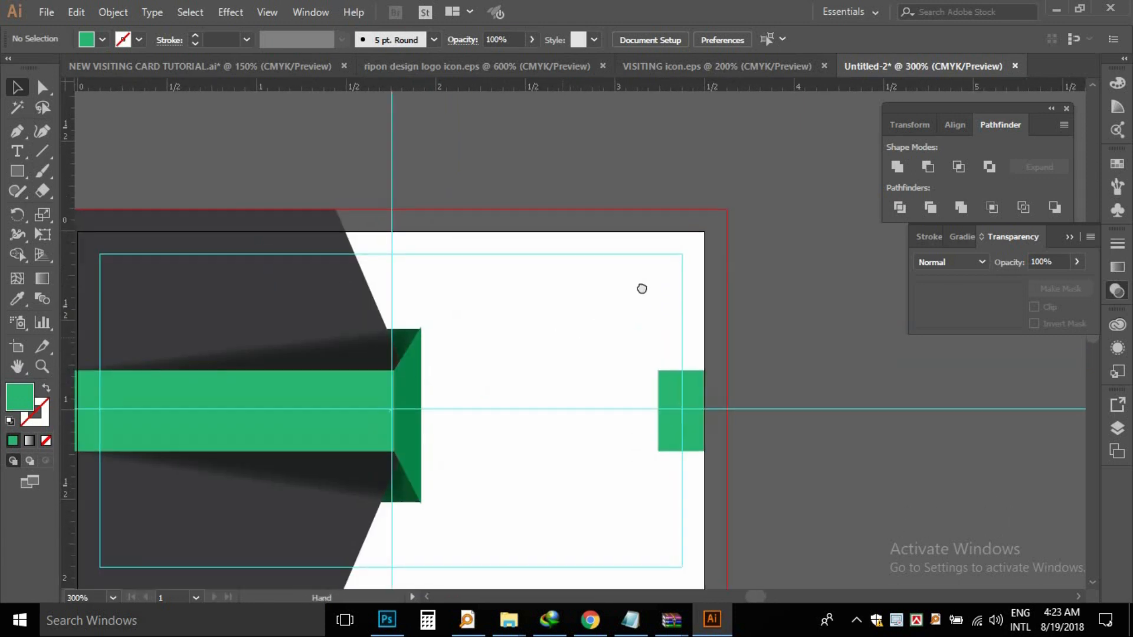
{"action": "scroll", "coordinate": [641, 274], "scroll_direction": "down", "scroll_amount": 1}
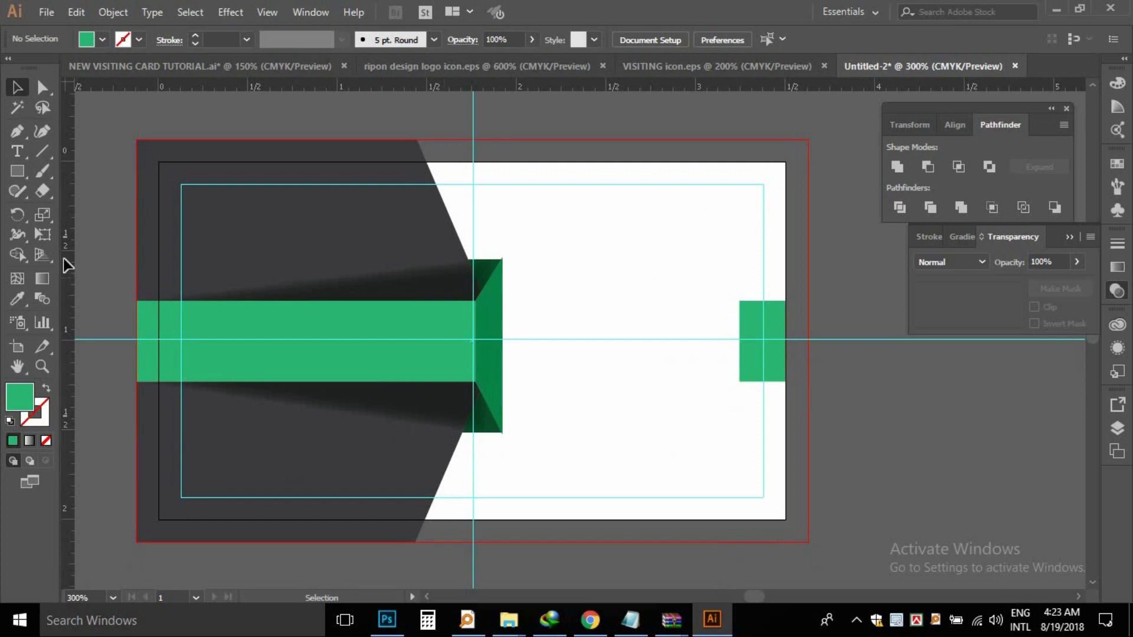
{"action": "left_click", "coordinate": [16, 155]}
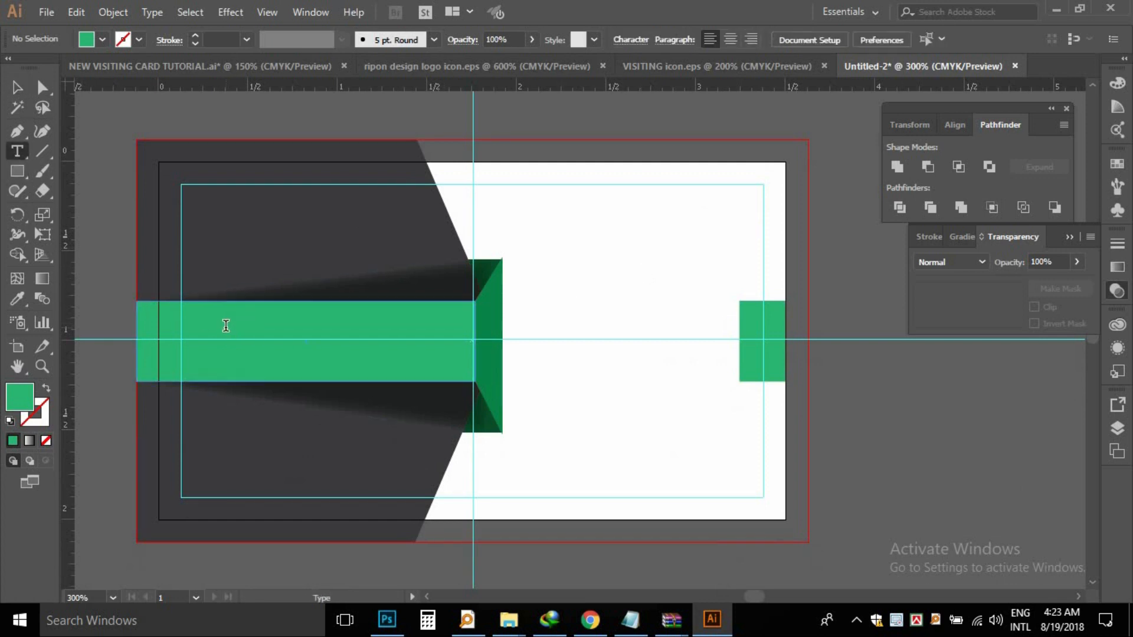
{"action": "left_click", "coordinate": [225, 328]}
{"action": "type", "text": "r"}
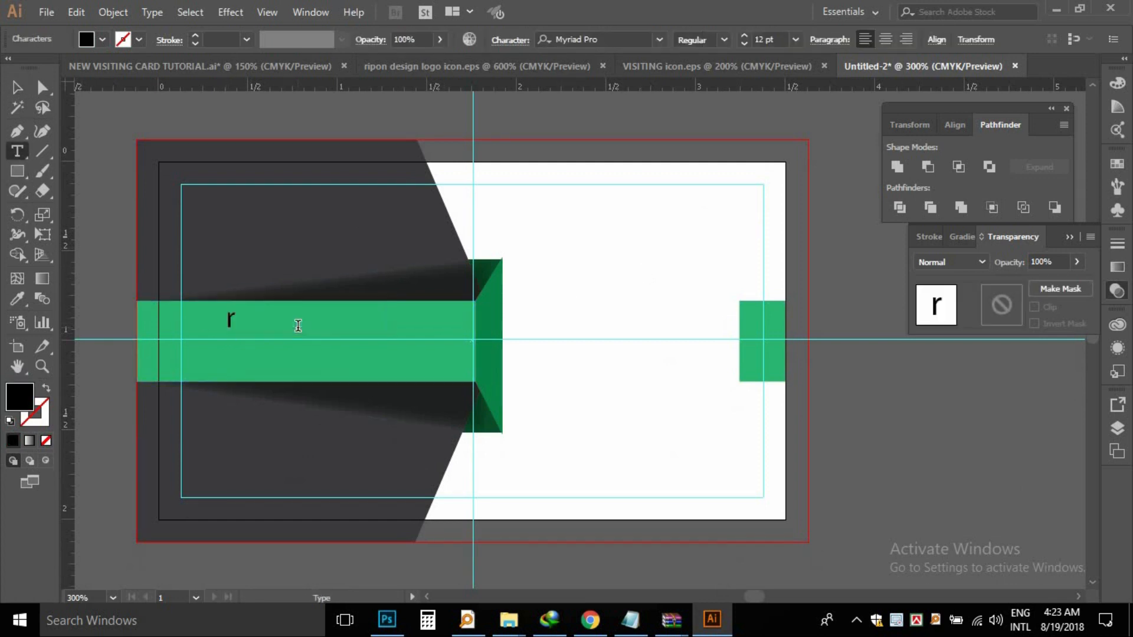
{"action": "key", "text": "BackSpace"}
{"action": "type", "text": "RIPON"}
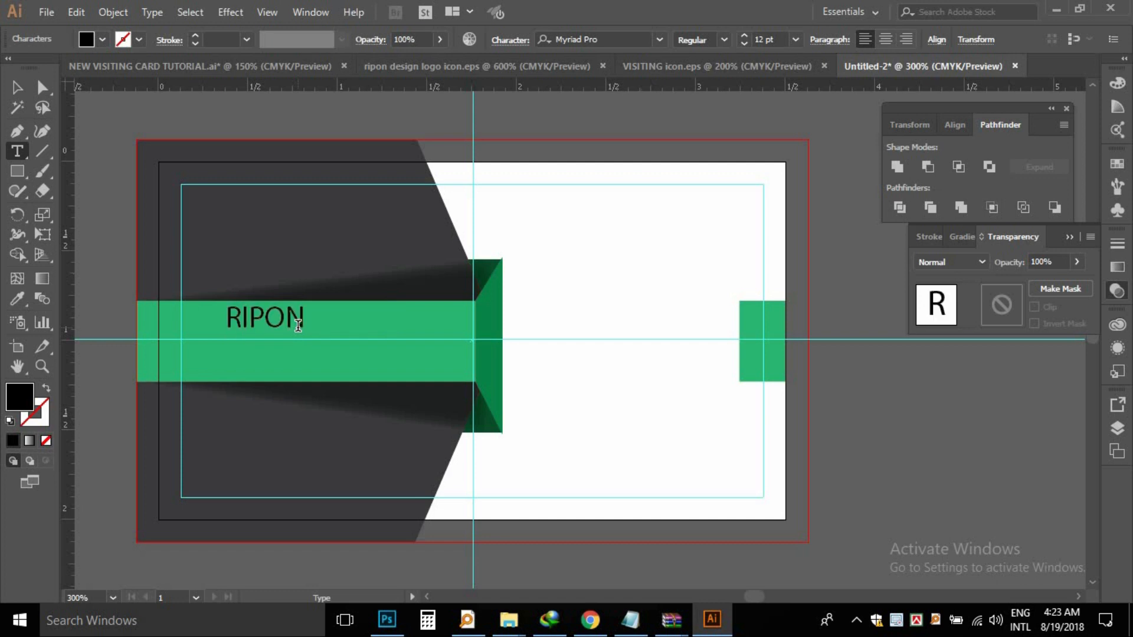
{"action": "type", "text": " DESGIN"}
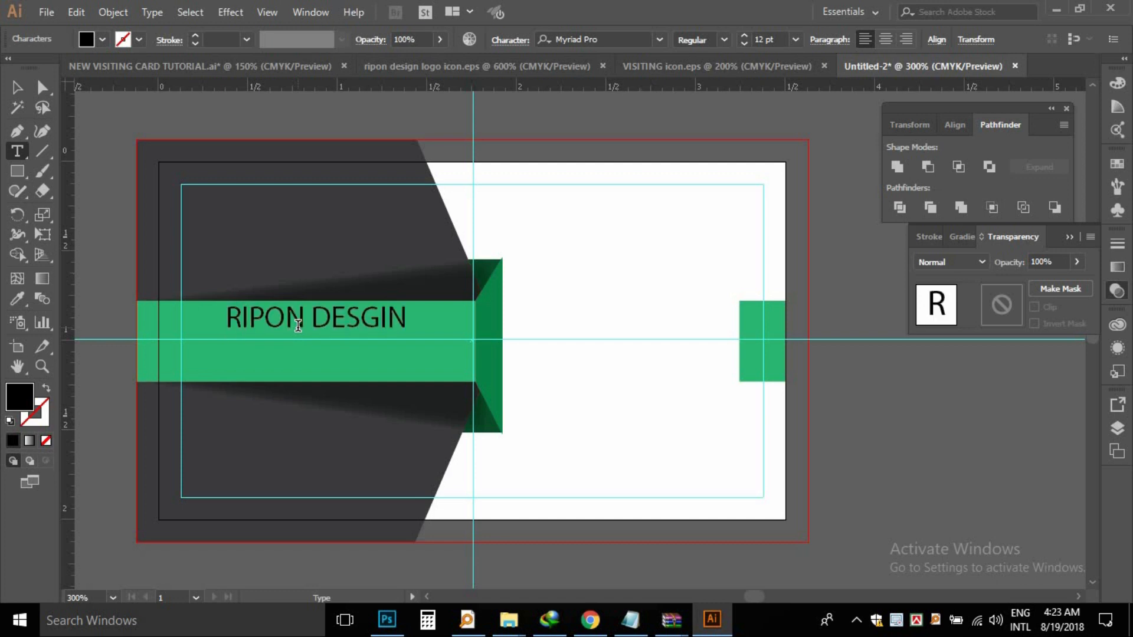
{"action": "left_click_drag", "start_coordinate": [314, 320], "coordinate": [458, 312]}
{"action": "type", "text": "AHMMED"}
{"action": "key", "text": "ctrl"}
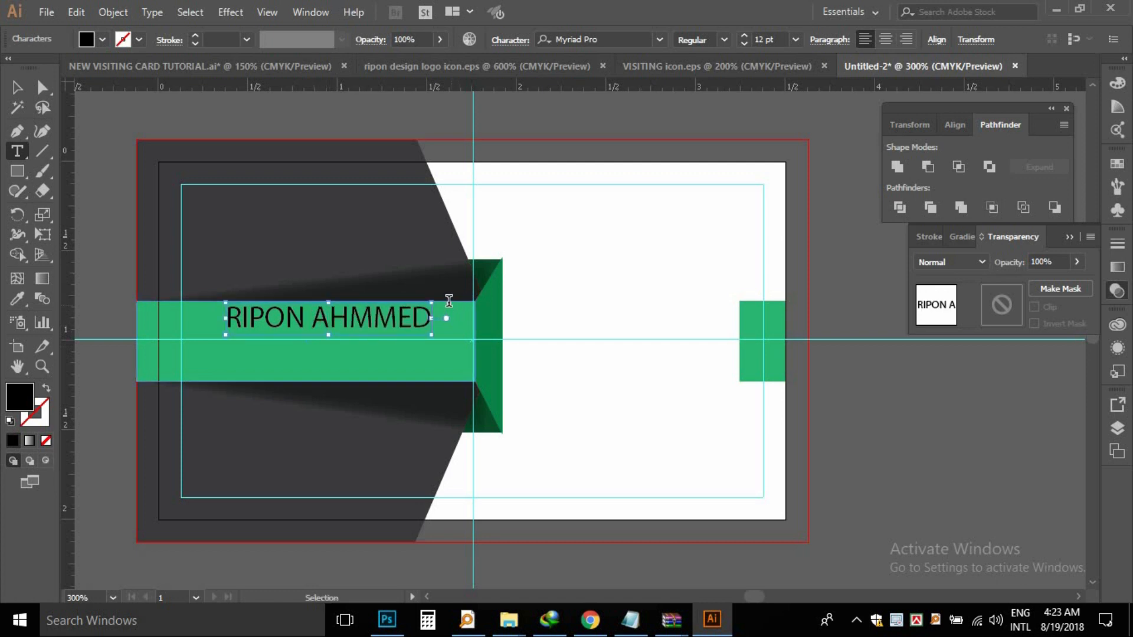
- Set the cardholder name's font to Nexa Bold and nudge the text slightly down
{"action": "key", "text": "ctrl+a"}
{"action": "left_click", "coordinate": [626, 37]}
{"action": "type", "text": "NE"}
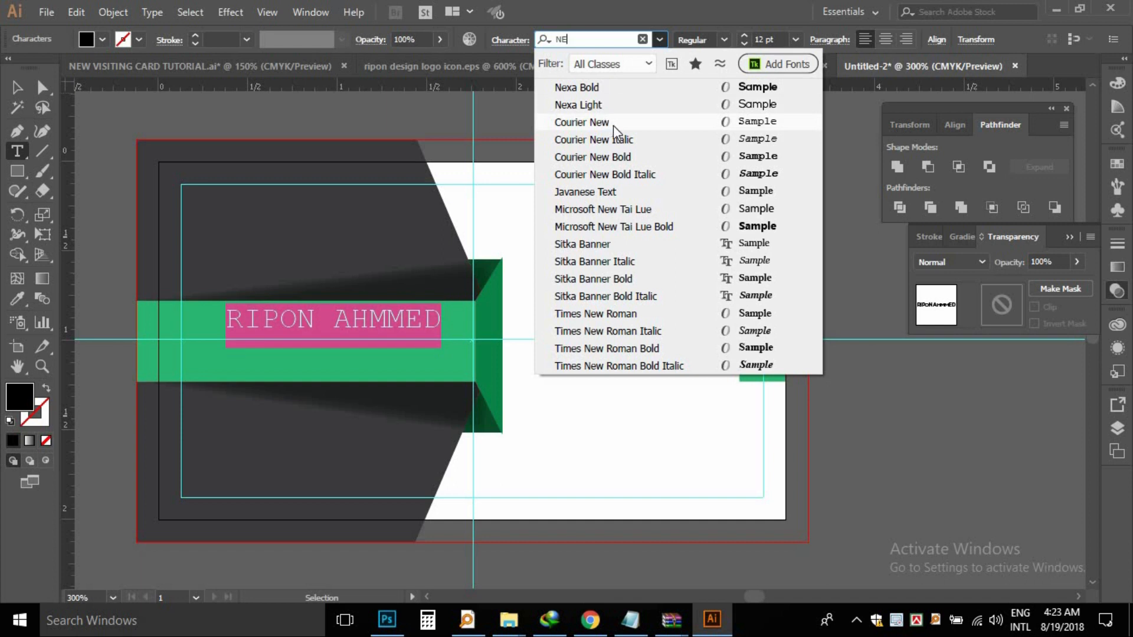
{"action": "left_click", "coordinate": [611, 89]}
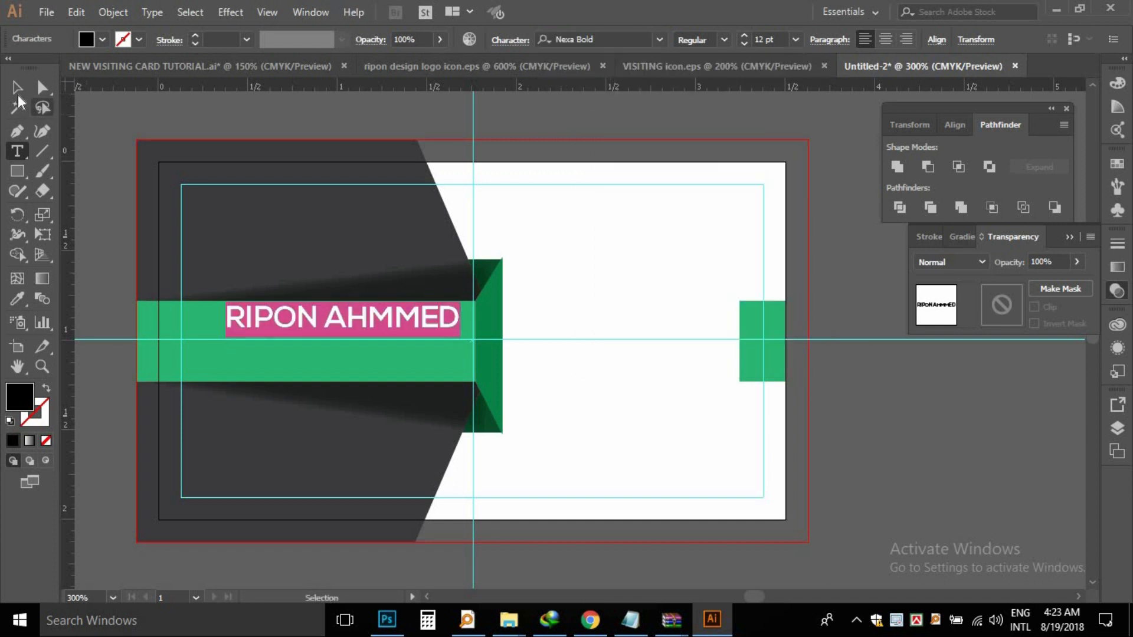
{"action": "left_click", "coordinate": [16, 88]}
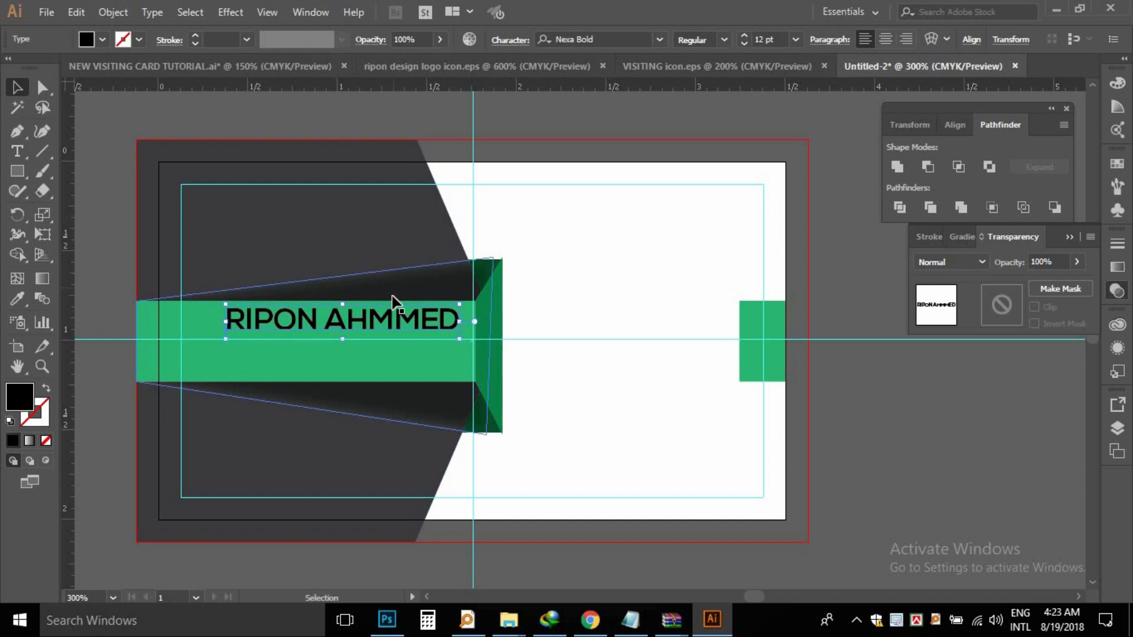
{"action": "key", "text": "Down"}
{"action": "key", "text": "Down"}
- Duplicate the name text directly below the original and reduce the copy to 8 pt
{"action": "left_click_drag", "start_coordinate": [342, 334], "coordinate": [343, 355]}
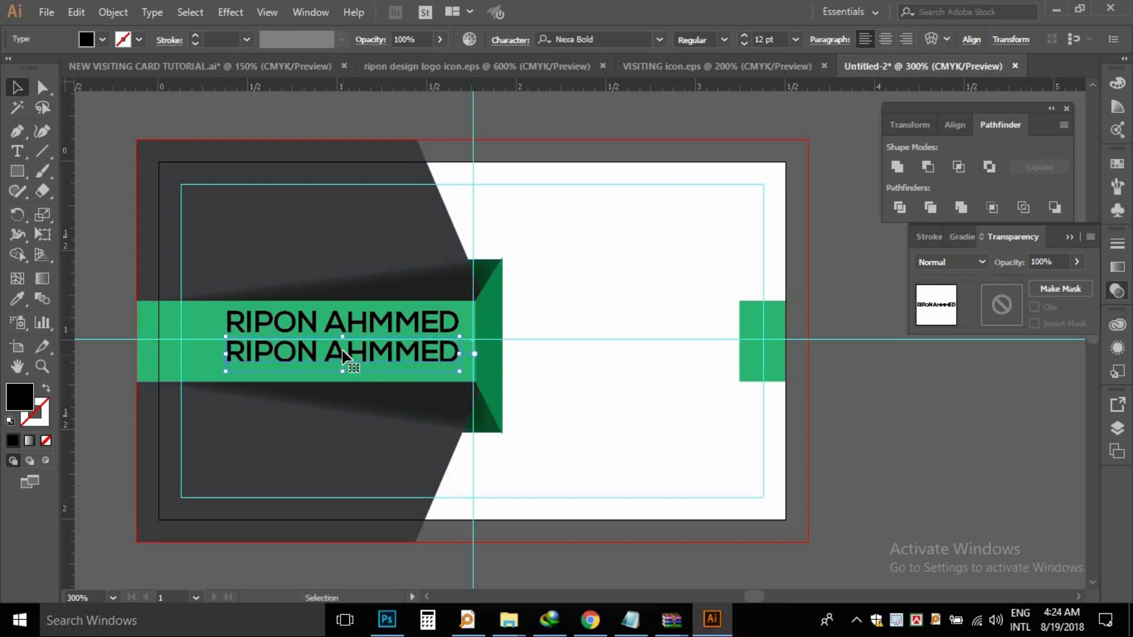
{"action": "key", "text": "ctrl+shift+comma"}
{"action": "key", "text": "ctrl+shift+comma"}
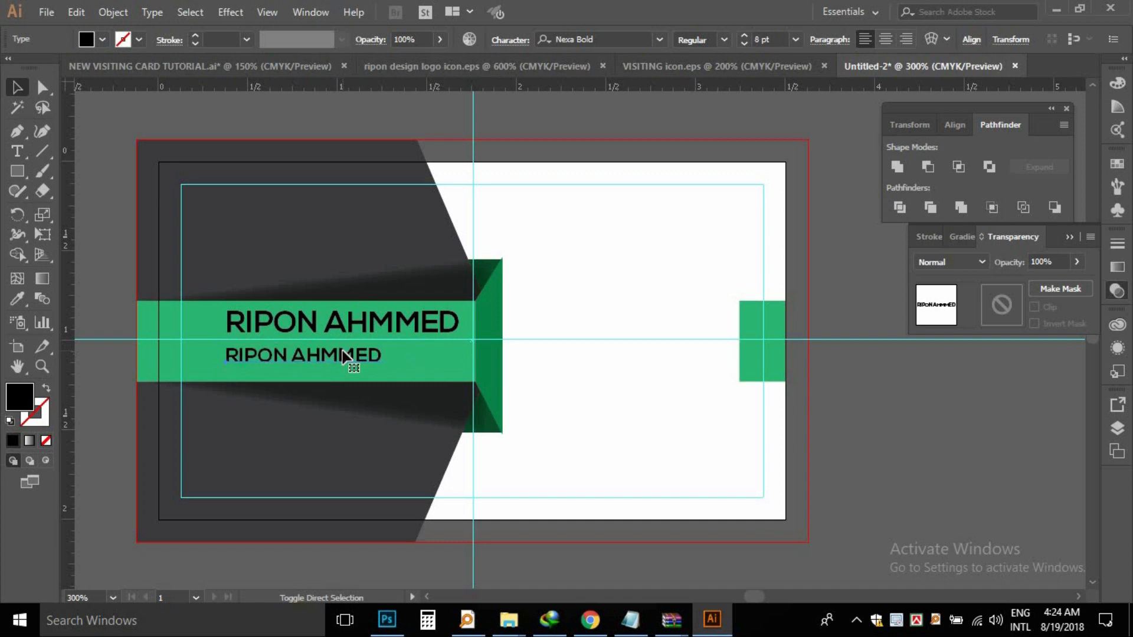
- Replace the text of the smaller copy with "GRAPHIC DESIGNER"
{"action": "triple_click", "coordinate": [323, 358]}
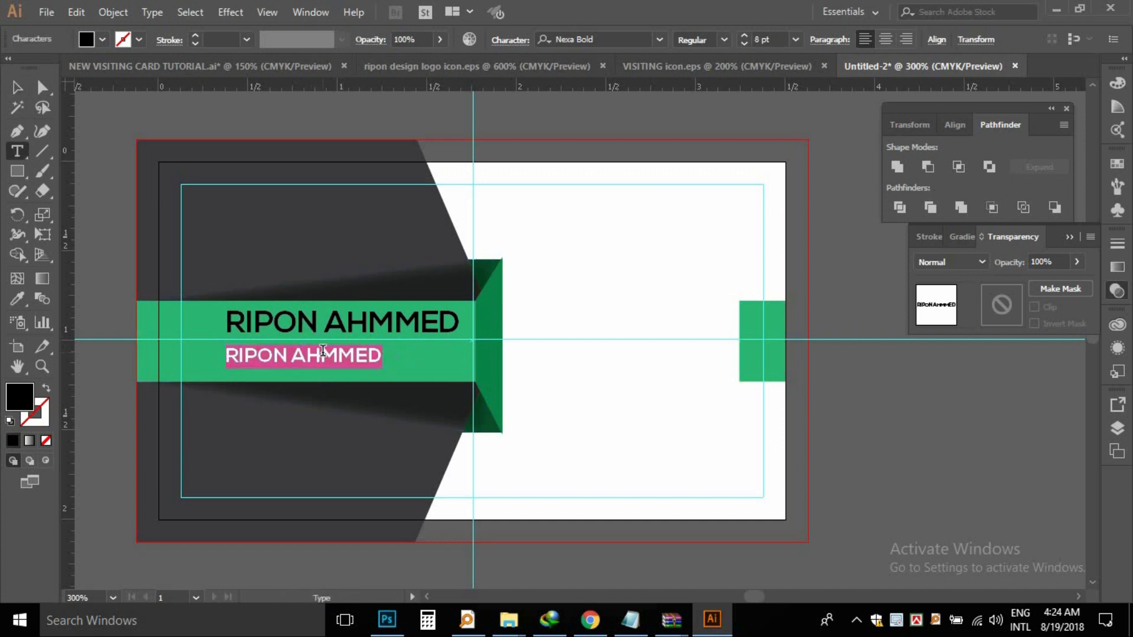
{"action": "type", "text": "g"}
{"action": "key", "text": "BackSpace"}
{"action": "type", "text": "g"}
{"action": "key", "text": "BackSpace"}
{"action": "key", "text": "BackSpace"}
{"action": "key", "text": "BackSpace"}
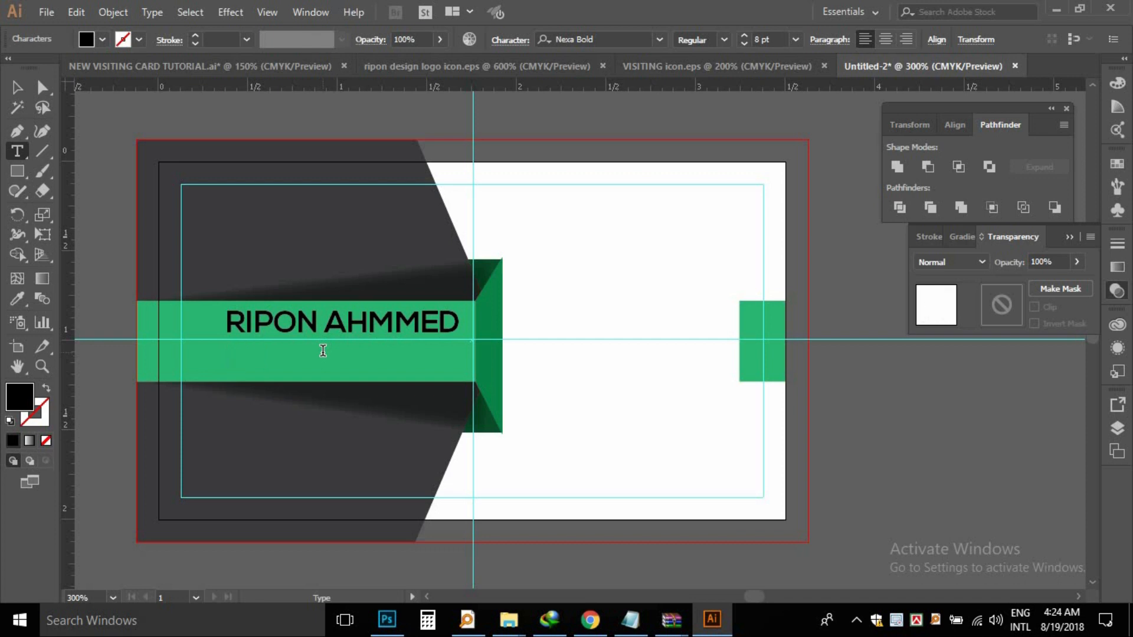
{"action": "type", "text": "GRAPHIC DESI"}
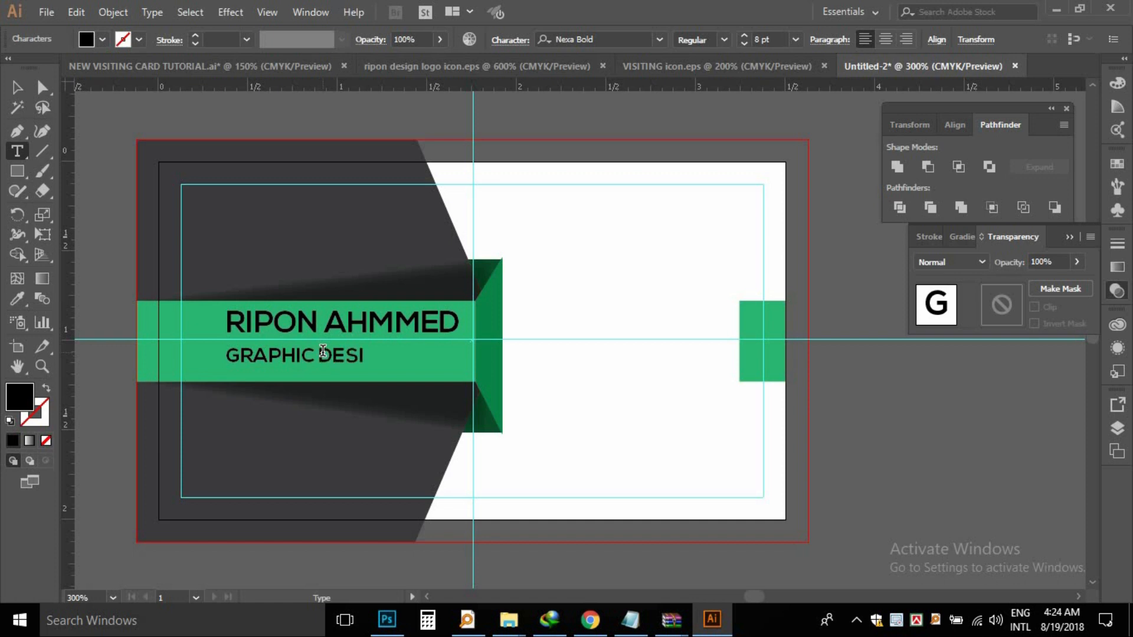
{"action": "type", "text": "GNER"}
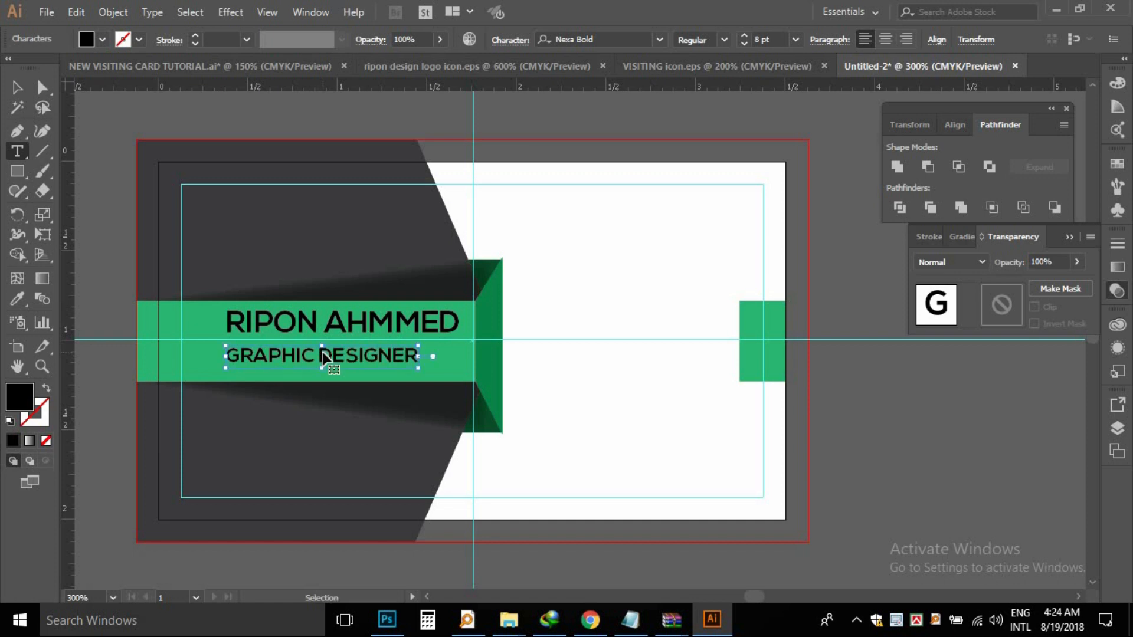
- Reduce the GRAPHIC DESIGNER line to 6 pt and widen its letter spacing until it spans the name's width
{"action": "key", "text": "ctrl+a"}
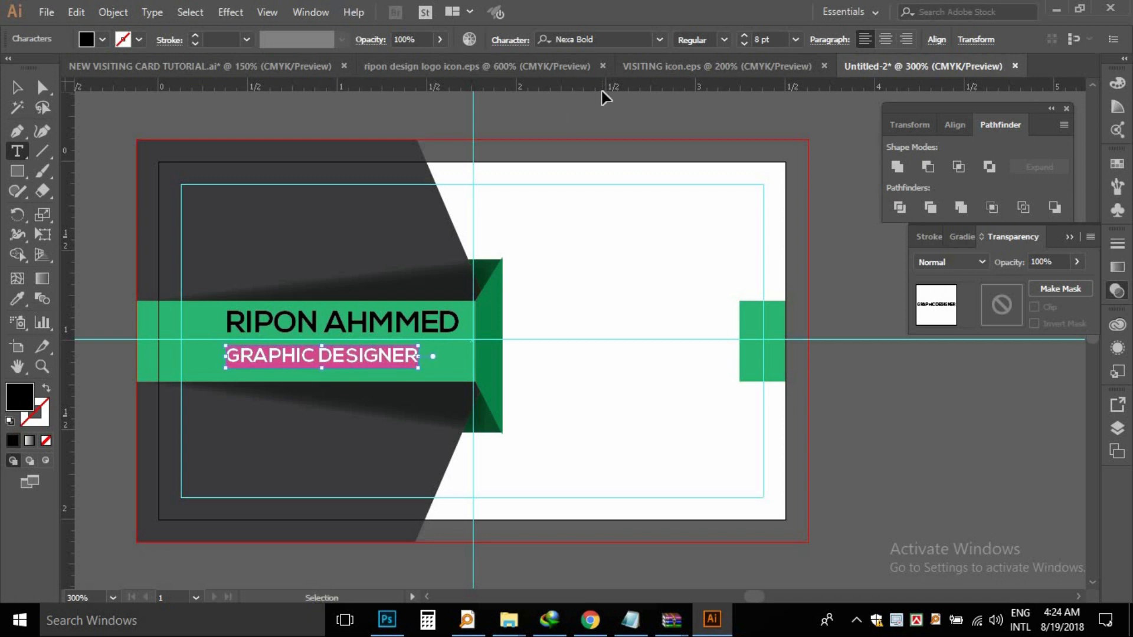
{"action": "key", "text": "ctrl+shift+comma"}
{"action": "key", "text": "alt+Right"}
{"action": "key", "text": "alt+Right"}
{"action": "key", "text": "alt+Right"}
{"action": "key", "text": "alt+Right"}
{"action": "key", "text": "alt+Right"}
{"action": "key", "text": "alt+Right"}
{"action": "key", "text": "alt+Right"}
{"action": "key", "text": "alt+Right"}
{"action": "key", "text": "alt+Right"}
{"action": "key", "text": "alt+Right"}
{"action": "key", "text": "alt+Right"}
{"action": "key", "text": "alt+Right"}
{"action": "key", "text": "alt+Right"}
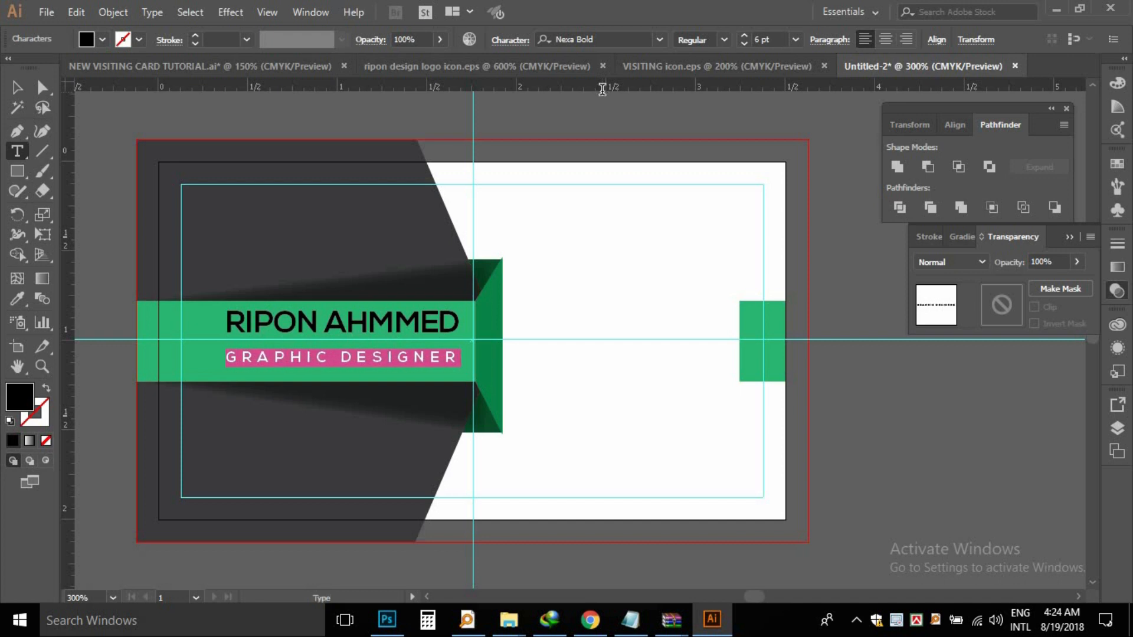
{"action": "key", "text": "Escape"}
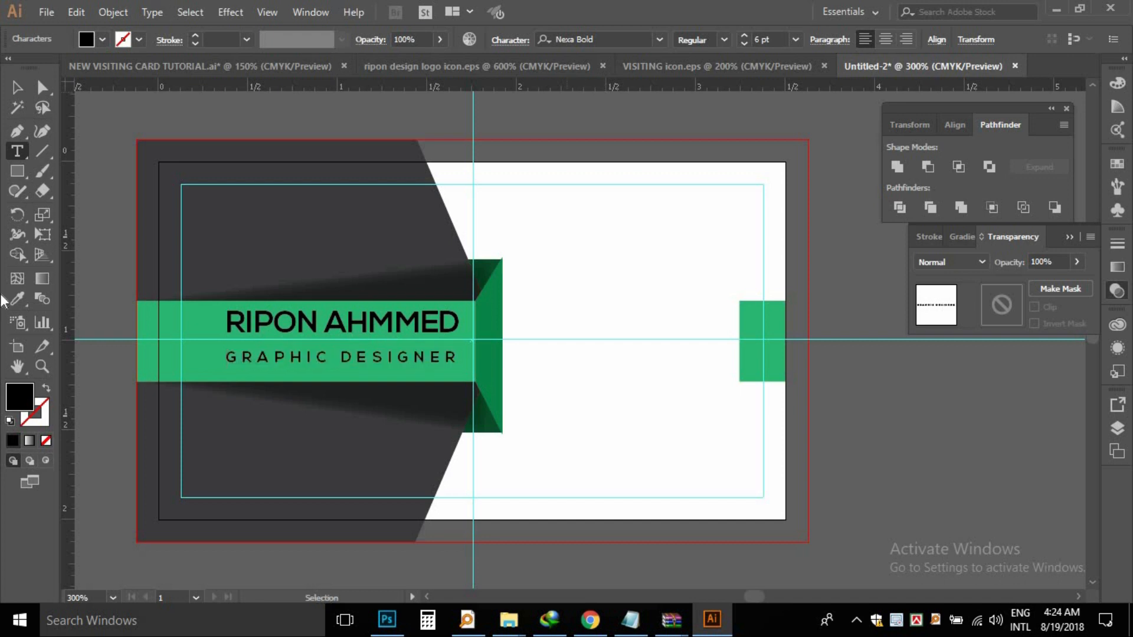
- Nudge the GRAPHIC DESIGNER line up closer beneath the name
{"action": "left_click", "coordinate": [17, 87]}
{"action": "key", "text": "Up"}
{"action": "key", "text": "Up"}
{"action": "key", "text": "Up"}
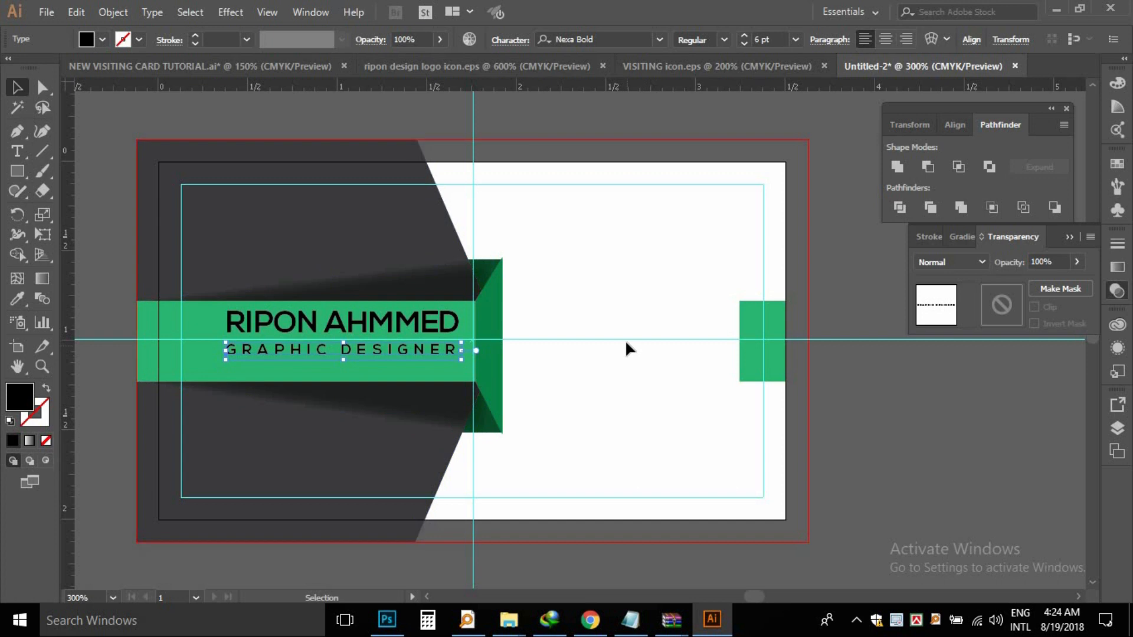
- Copy all four contact icons from the VISITING icon.eps document
{"action": "left_click", "coordinate": [885, 440]}
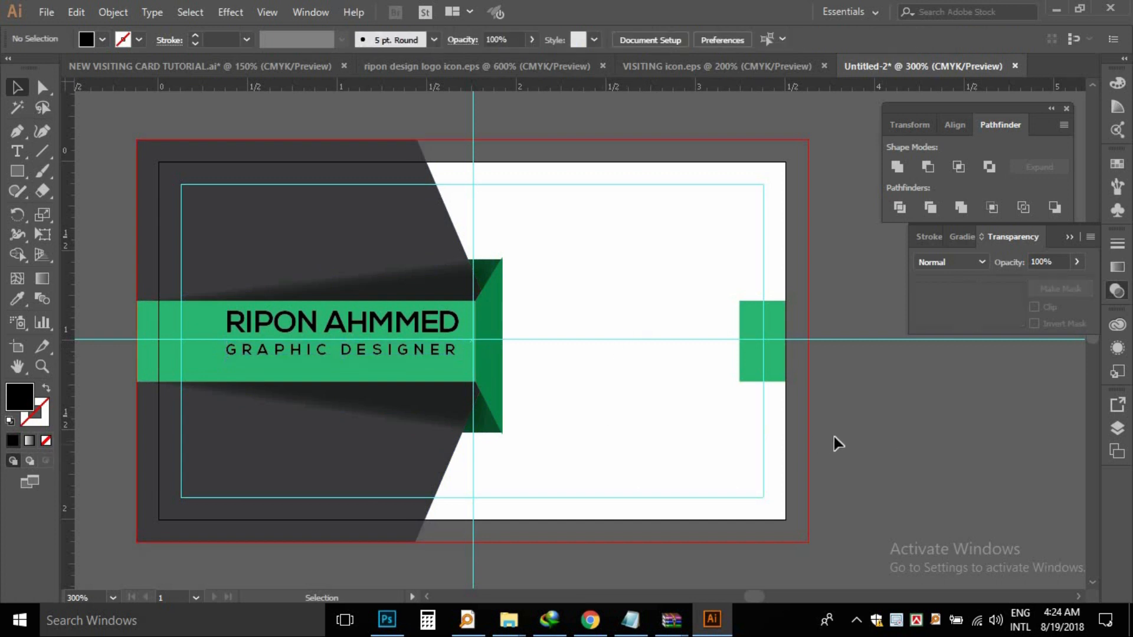
{"action": "left_click", "coordinate": [560, 330], "text": "ctrl+alt"}
{"action": "left_click_drag", "start_coordinate": [593, 348], "coordinate": [505, 345]}
{"action": "left_click", "coordinate": [690, 69]}
{"action": "key", "text": "a"}
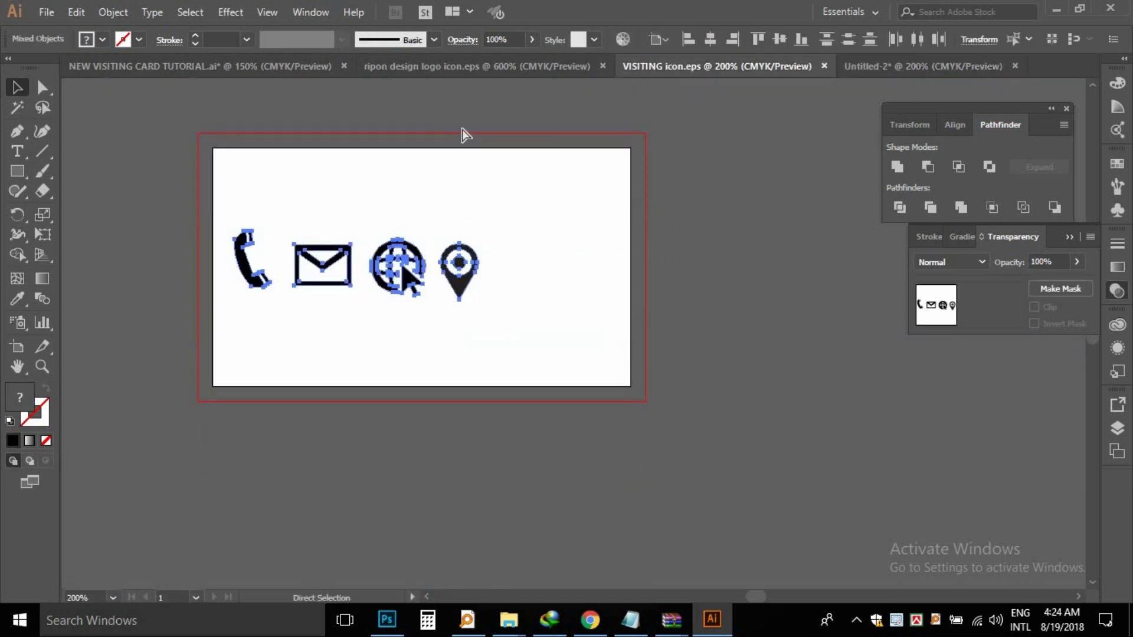
{"action": "left_click", "coordinate": [202, 67]}
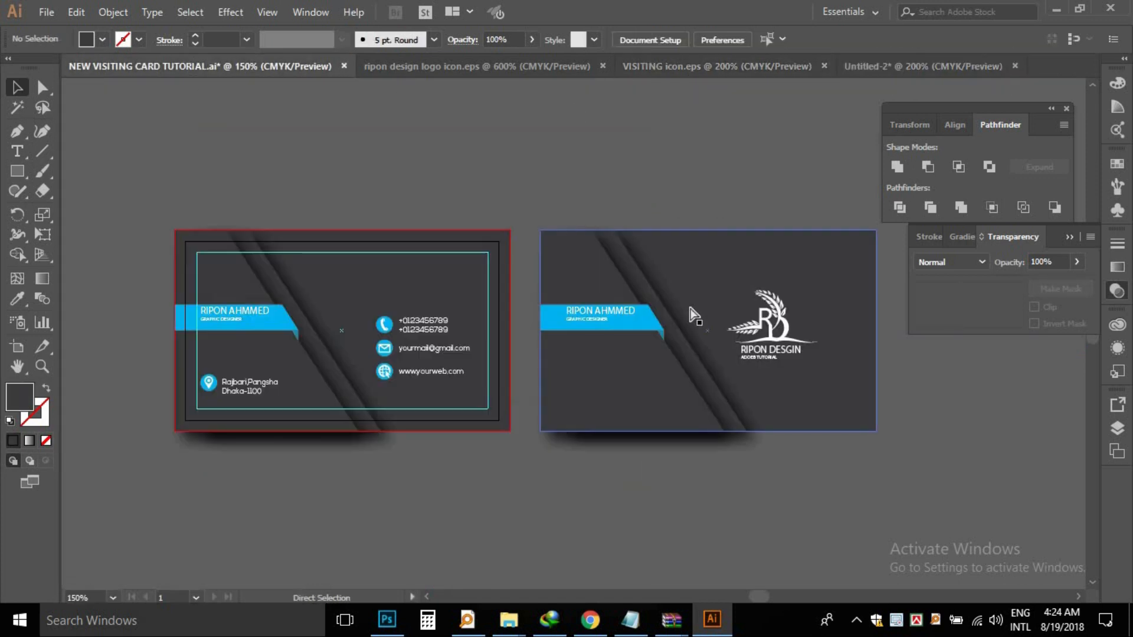
{"action": "left_click", "coordinate": [392, 65]}
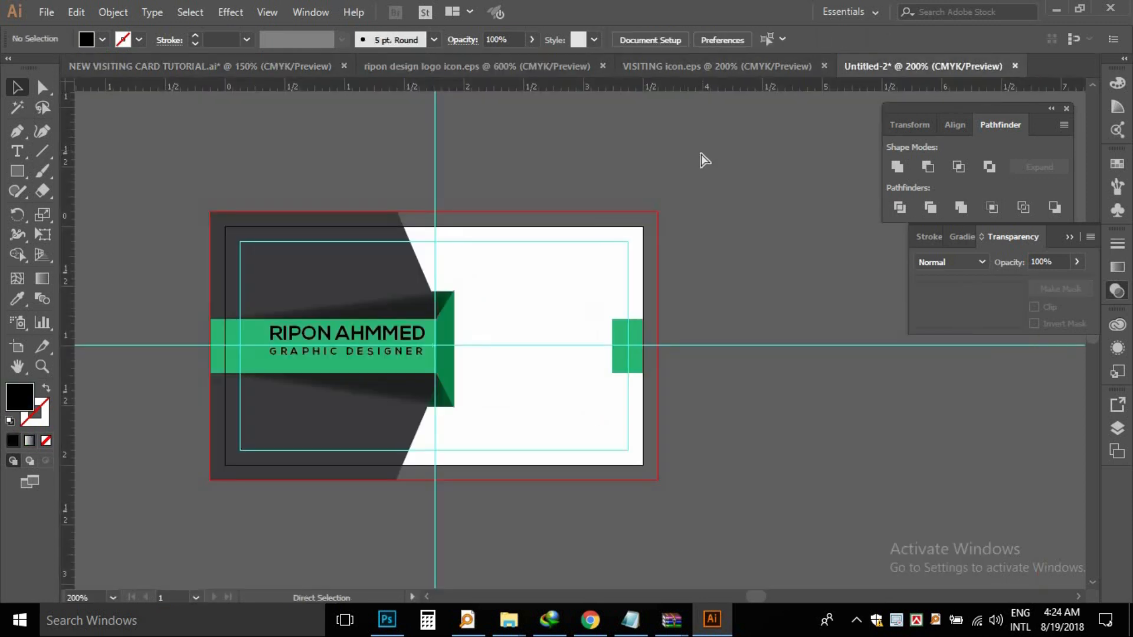
- Paste the contact icons into the Untitled-2 card document and place them outside the card beside its right edge
{"action": "key", "text": "ctrl+v"}
{"action": "left_click_drag", "start_coordinate": [691, 342], "coordinate": [931, 434]}
{"action": "left_click", "coordinate": [787, 271]}
{"action": "key", "text": "ctrl+space"}
{"action": "left_click", "coordinate": [707, 313], "text": "ctrl"}
{"action": "left_click_drag", "start_coordinate": [604, 328], "coordinate": [744, 256]}
{"action": "left_click", "coordinate": [687, 295], "text": "ctrl+alt"}
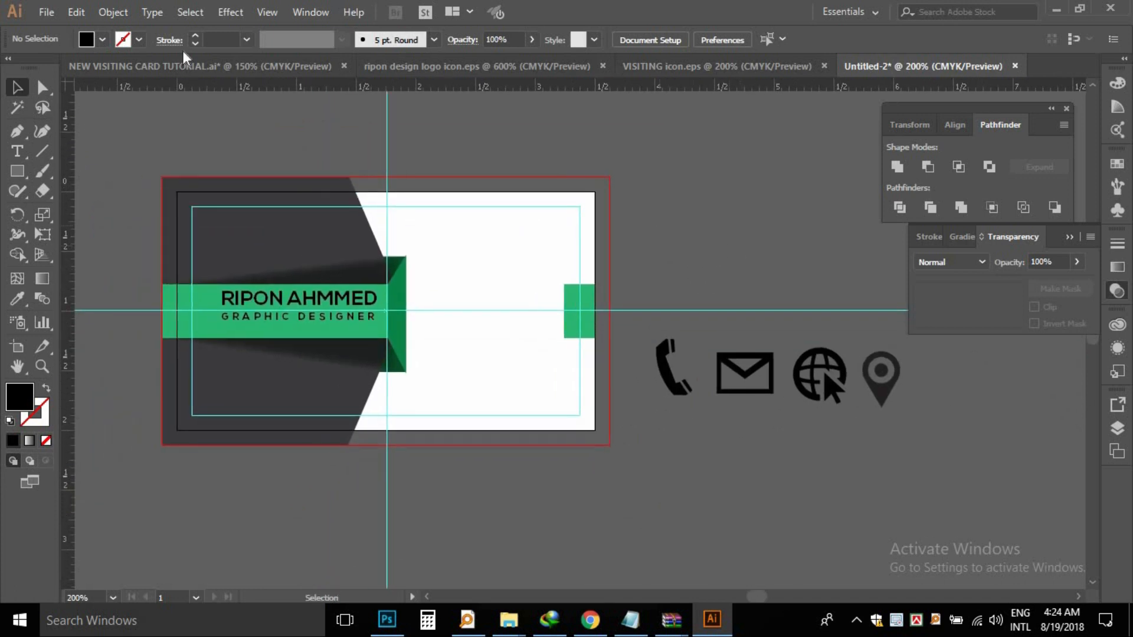
{"action": "left_click", "coordinate": [76, 12]}
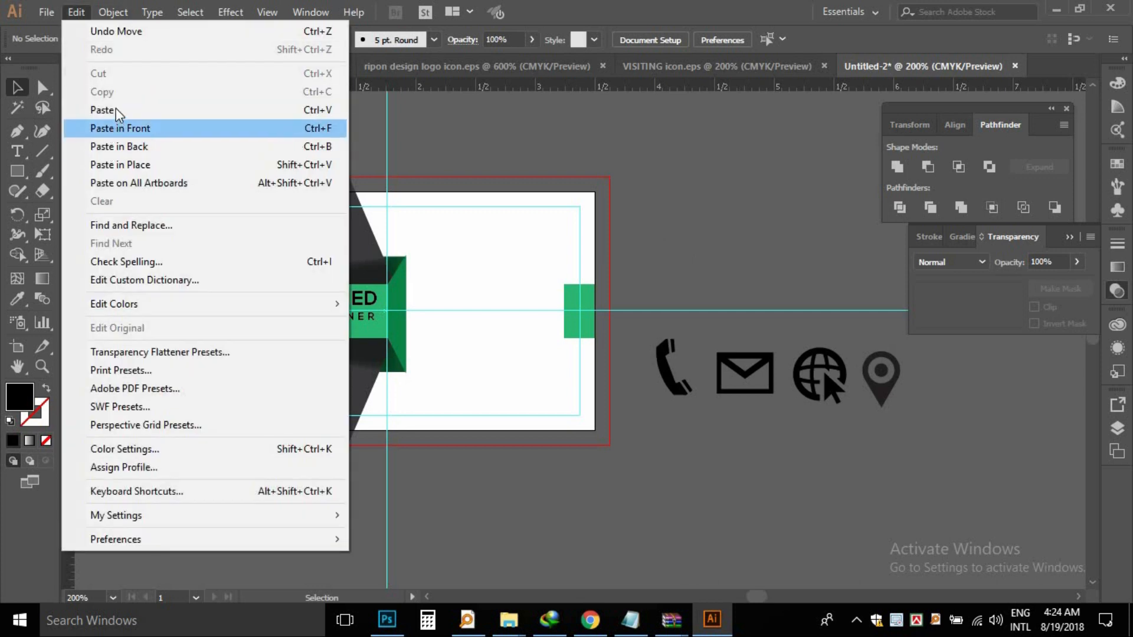
{"action": "left_click", "coordinate": [120, 128]}
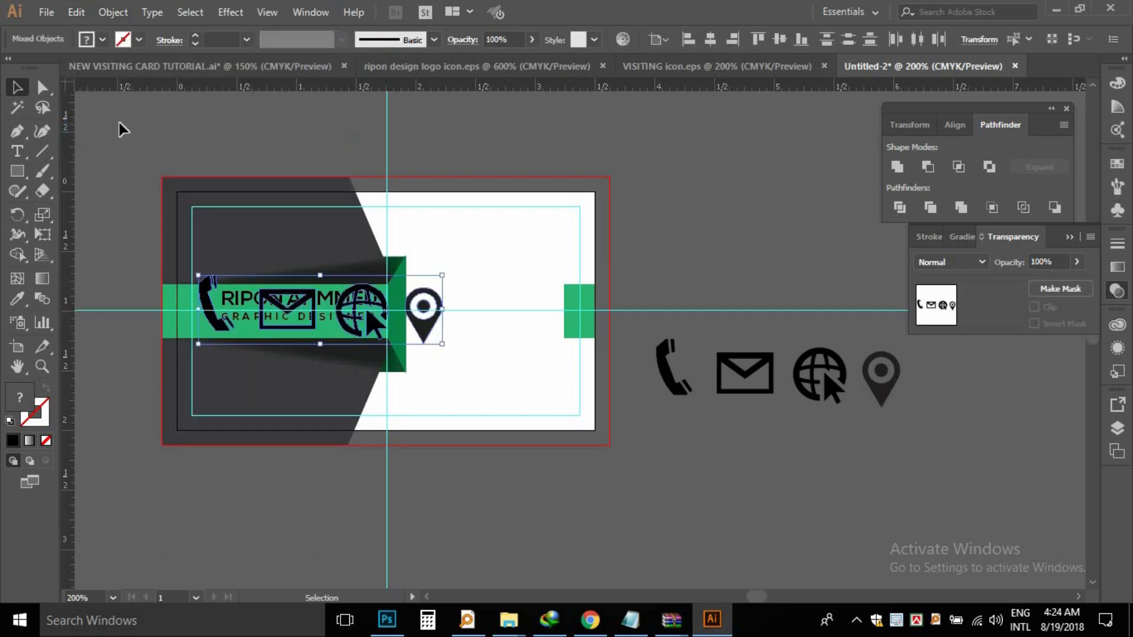
{"action": "key", "text": "ctrl+z"}
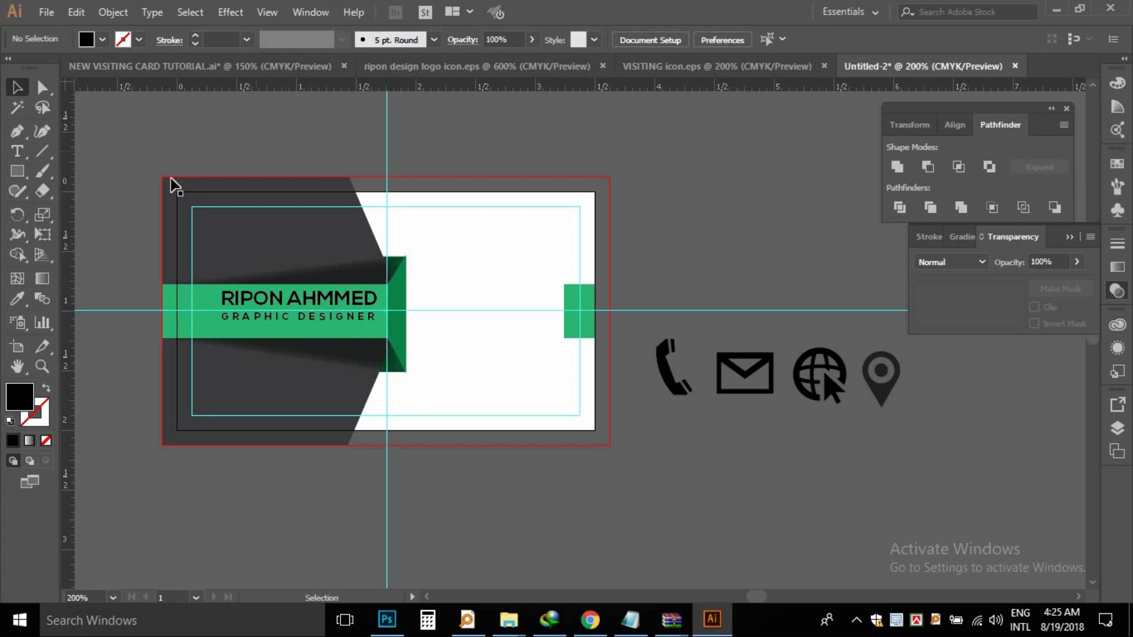
- Draw a dark grey rectangle covering the whole card out to the bleed edges and send it behind all artwork
{"action": "left_click", "coordinate": [17, 171]}
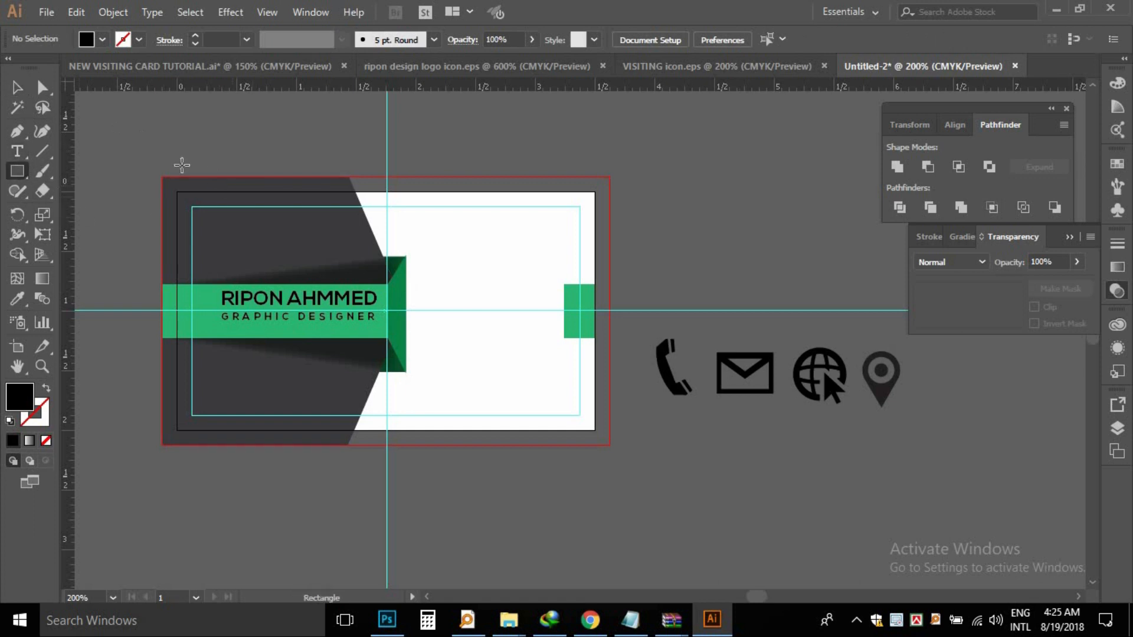
{"action": "left_click_drag", "start_coordinate": [162, 177], "coordinate": [610, 445]}
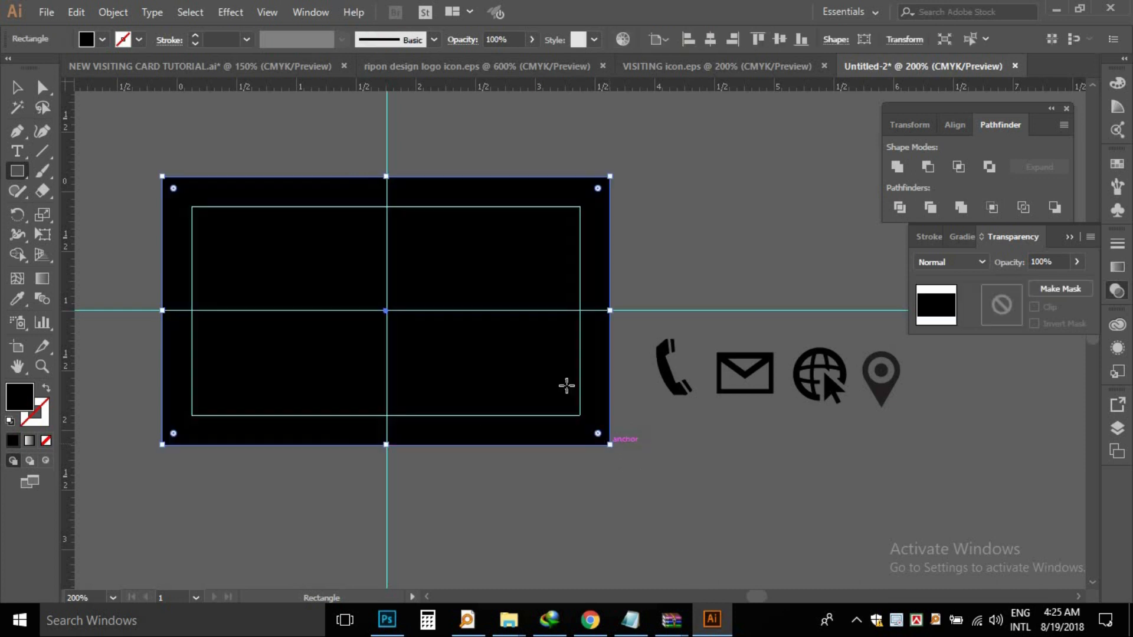
{"action": "left_click", "coordinate": [103, 40]}
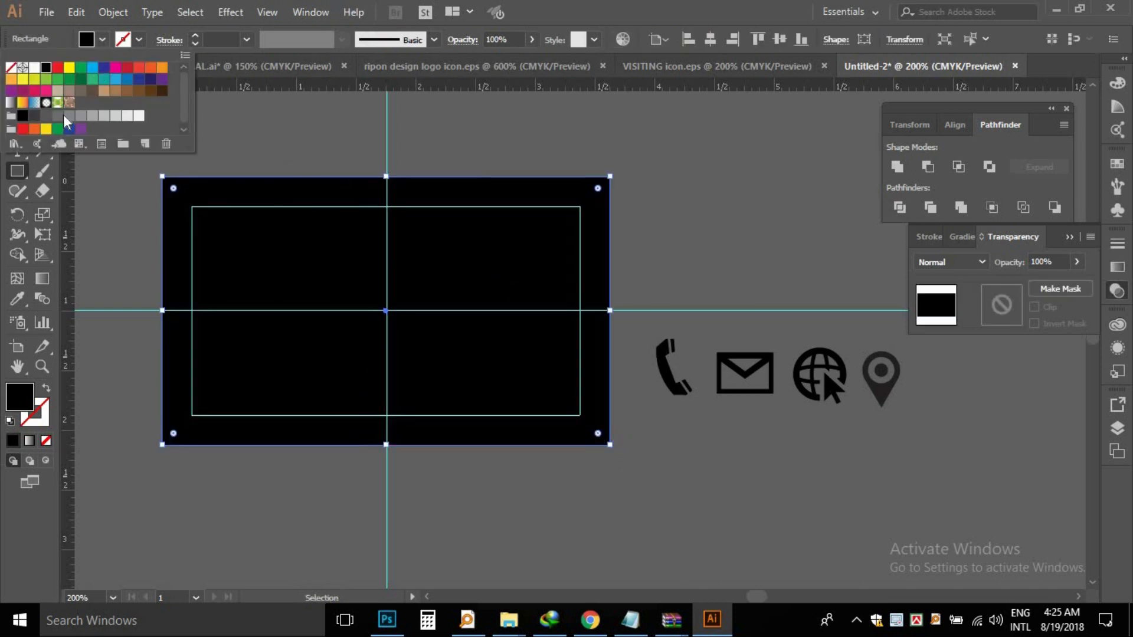
{"action": "left_click", "coordinate": [32, 118]}
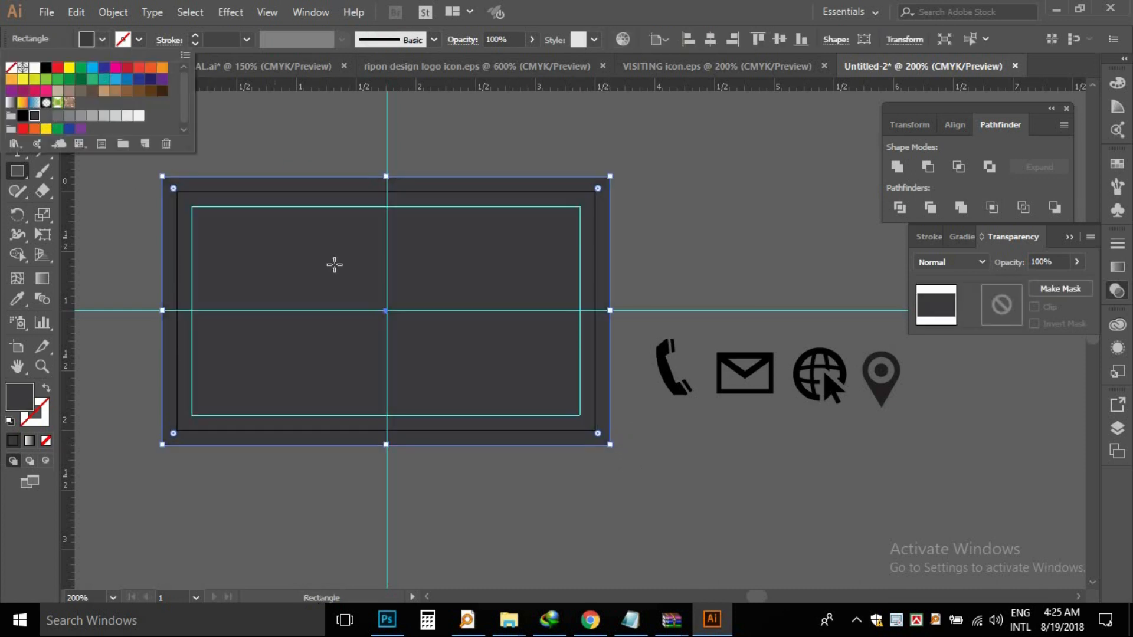
{"action": "right_click", "coordinate": [423, 338]}
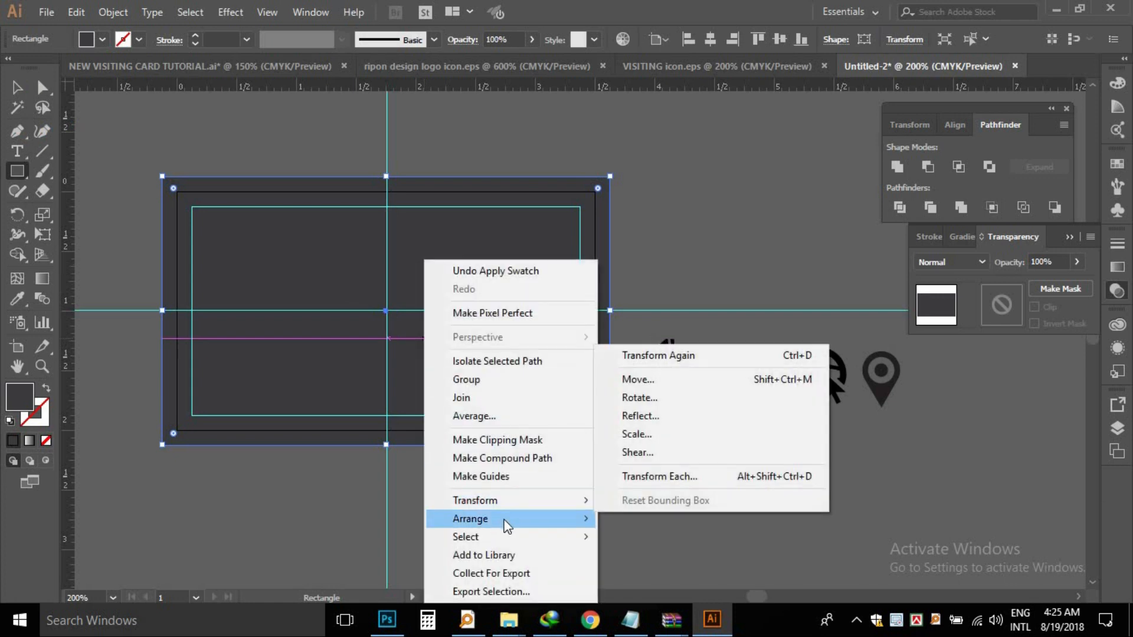
{"action": "mouse_move", "coordinate": [499, 520]}
{"action": "left_click", "coordinate": [671, 574]}
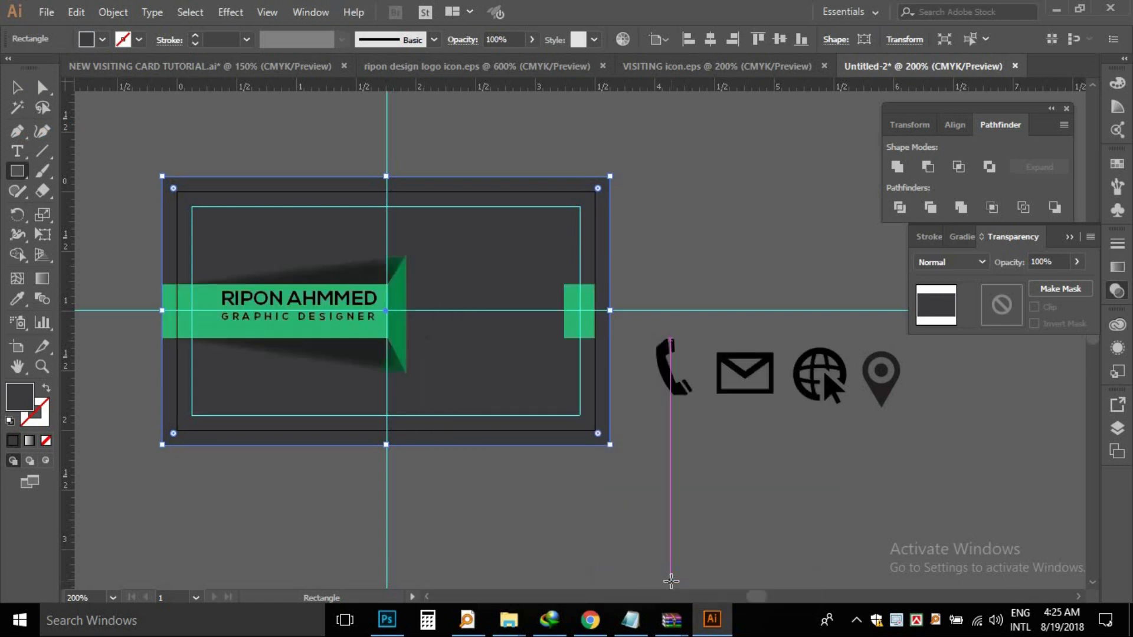
- Recolour the background rectangle with the light grey swatch C=0 M=0 Y=0 K=40
{"action": "left_click", "coordinate": [102, 40]}
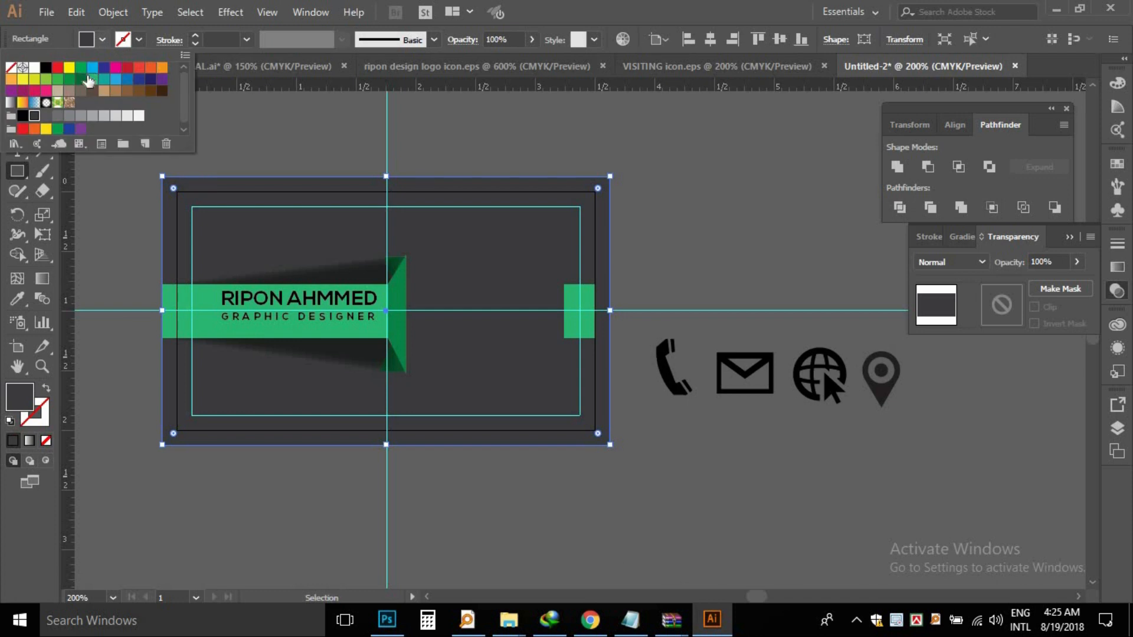
{"action": "left_click", "coordinate": [81, 116]}
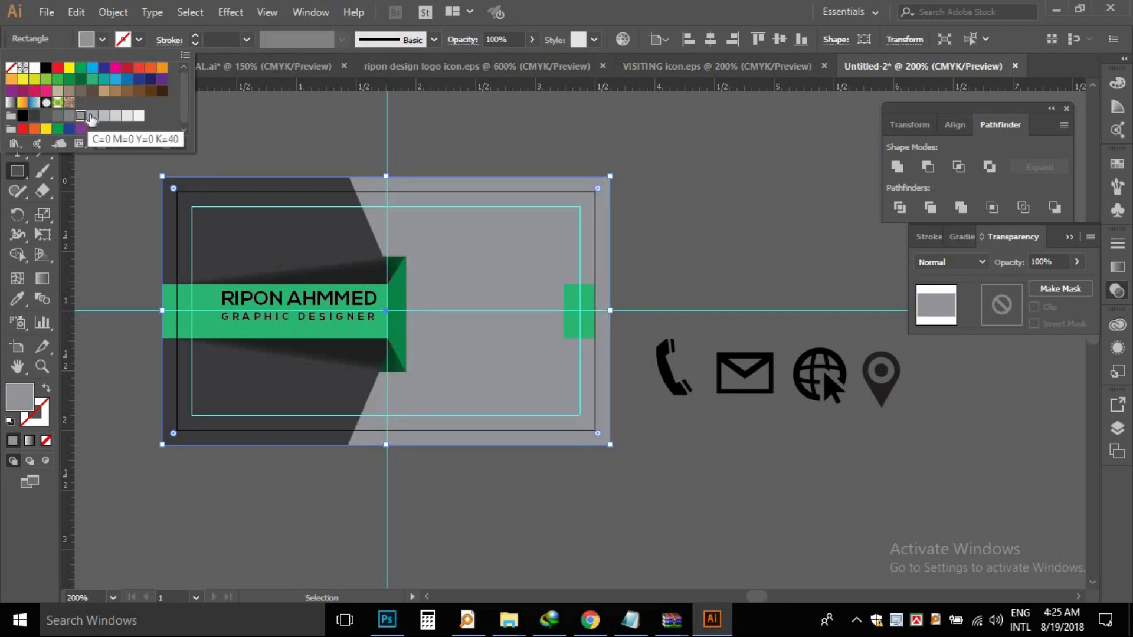
{"action": "left_click", "coordinate": [91, 116]}
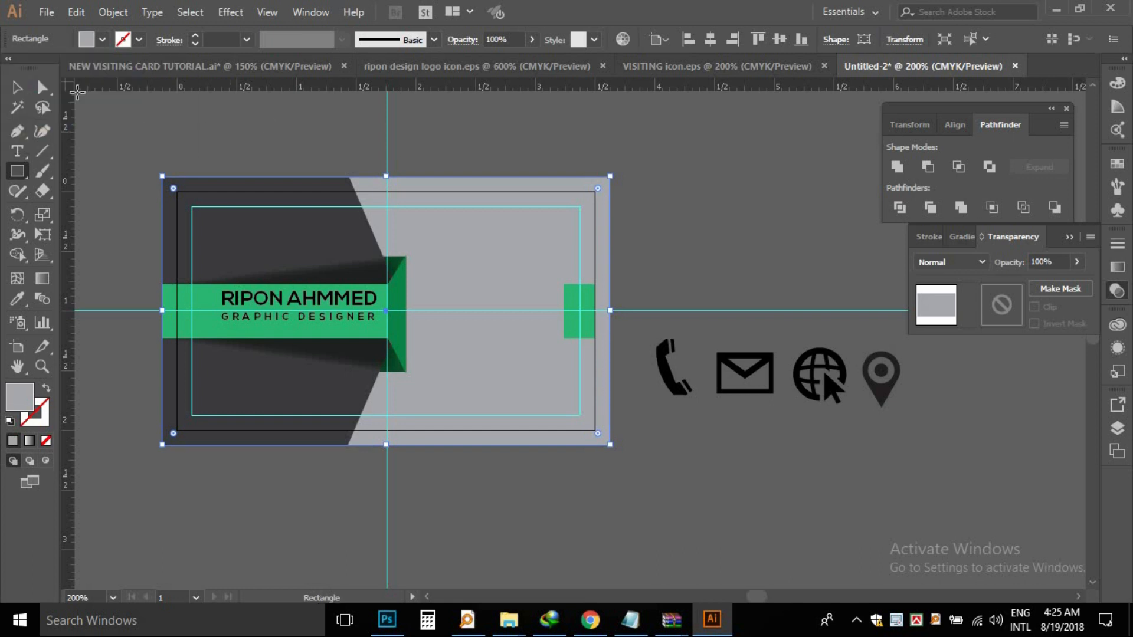
{"action": "left_click", "coordinate": [18, 87]}
{"action": "left_click", "coordinate": [90, 124]}
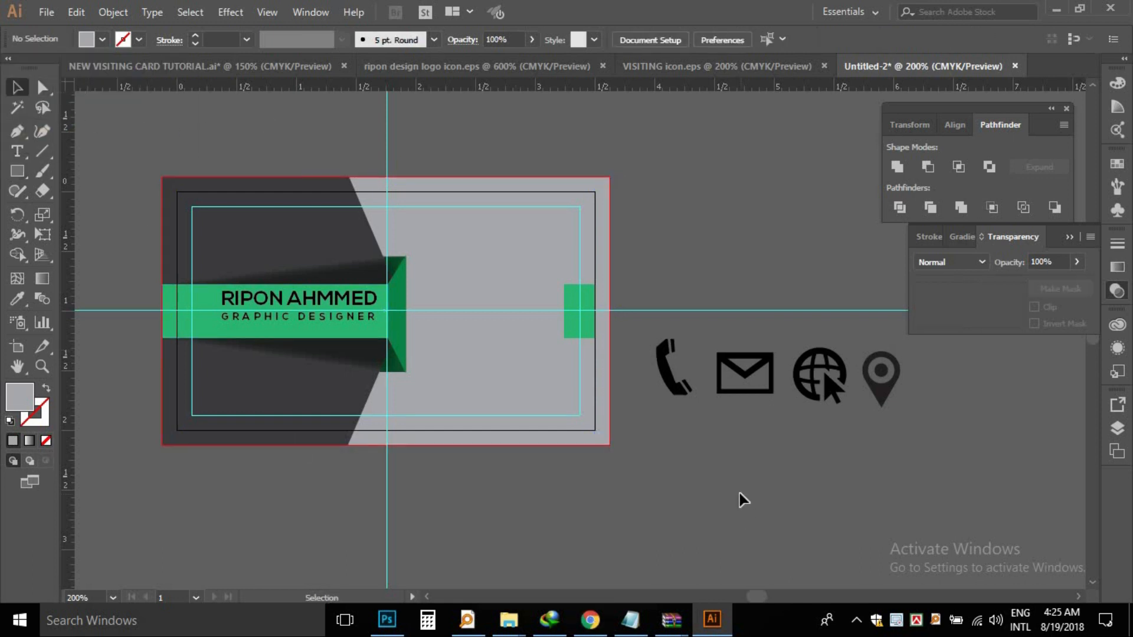
- Scale the four contact icons down together to less than half their size and fill them with white
{"action": "left_click", "coordinate": [678, 384]}
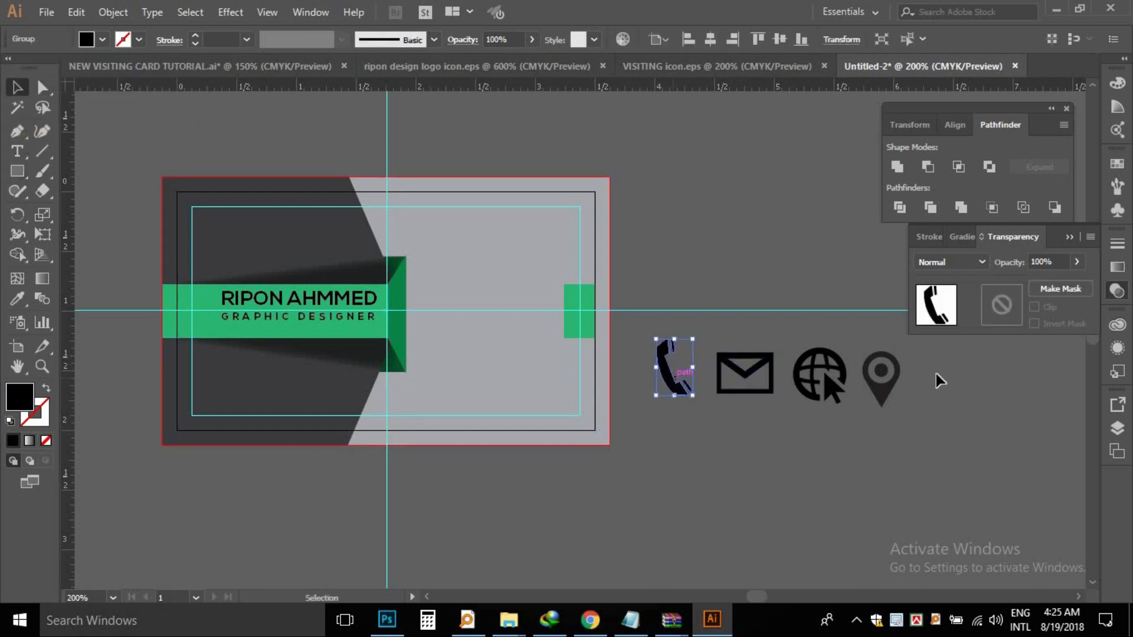
{"action": "left_click_drag", "start_coordinate": [631, 395], "coordinate": [830, 387]}
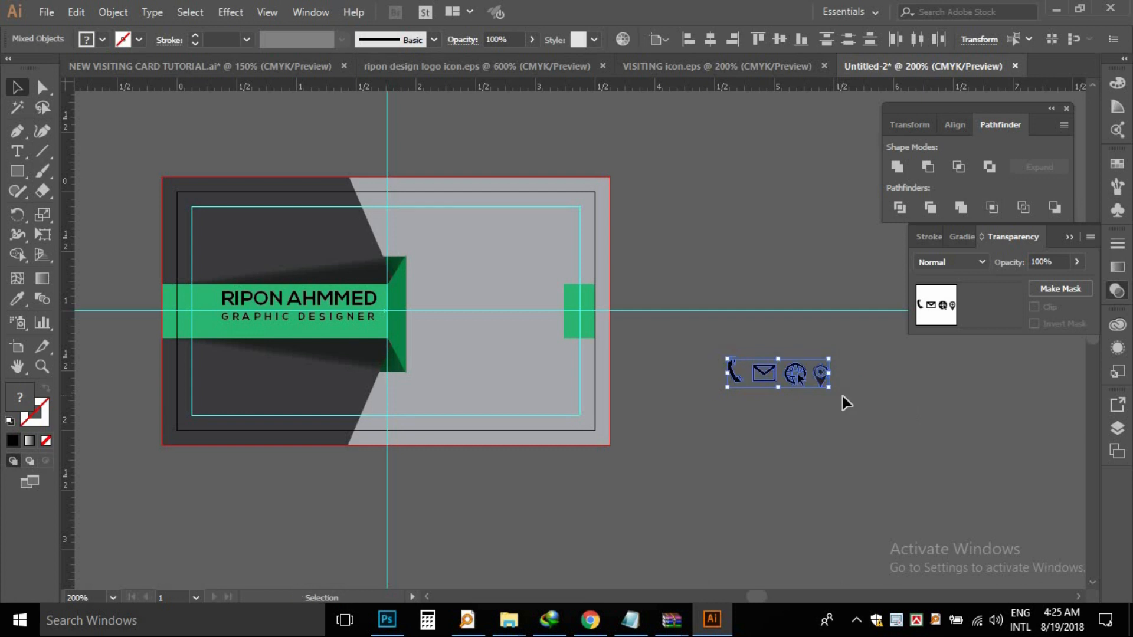
{"action": "left_click", "coordinate": [104, 41]}
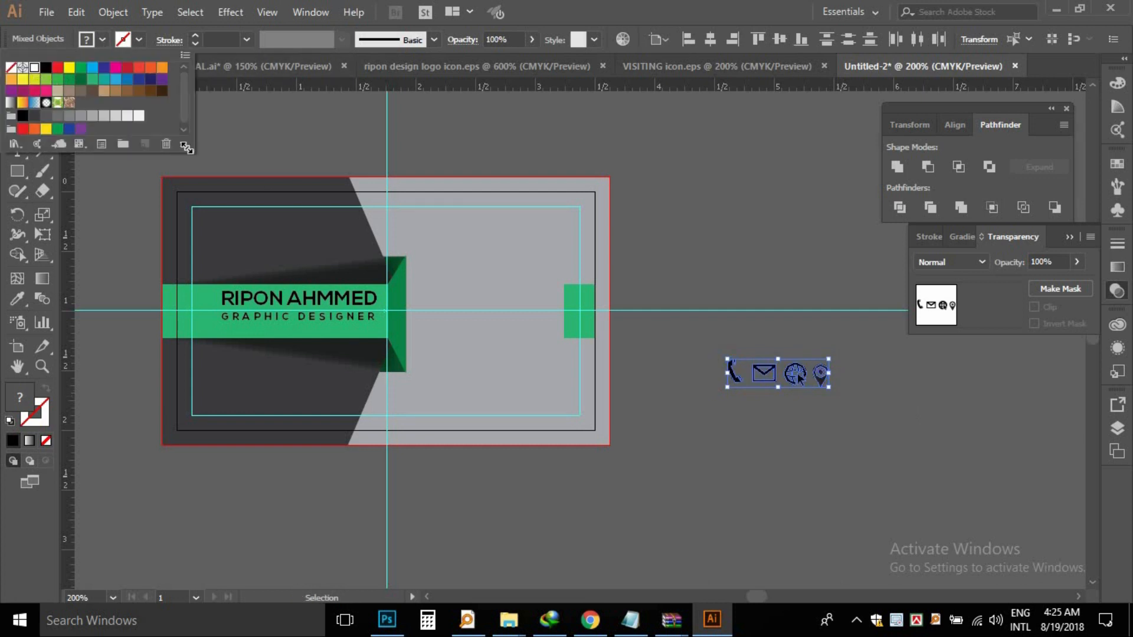
{"action": "left_click", "coordinate": [45, 79]}
{"action": "left_click", "coordinate": [726, 331]}
- Arrange the phone and envelope icons above the ribbon and the globe and location icons below it, near the dark panel's right edge
{"action": "left_click_drag", "start_coordinate": [733, 372], "coordinate": [349, 234]}
{"action": "left_click_drag", "start_coordinate": [769, 378], "coordinate": [354, 357]}
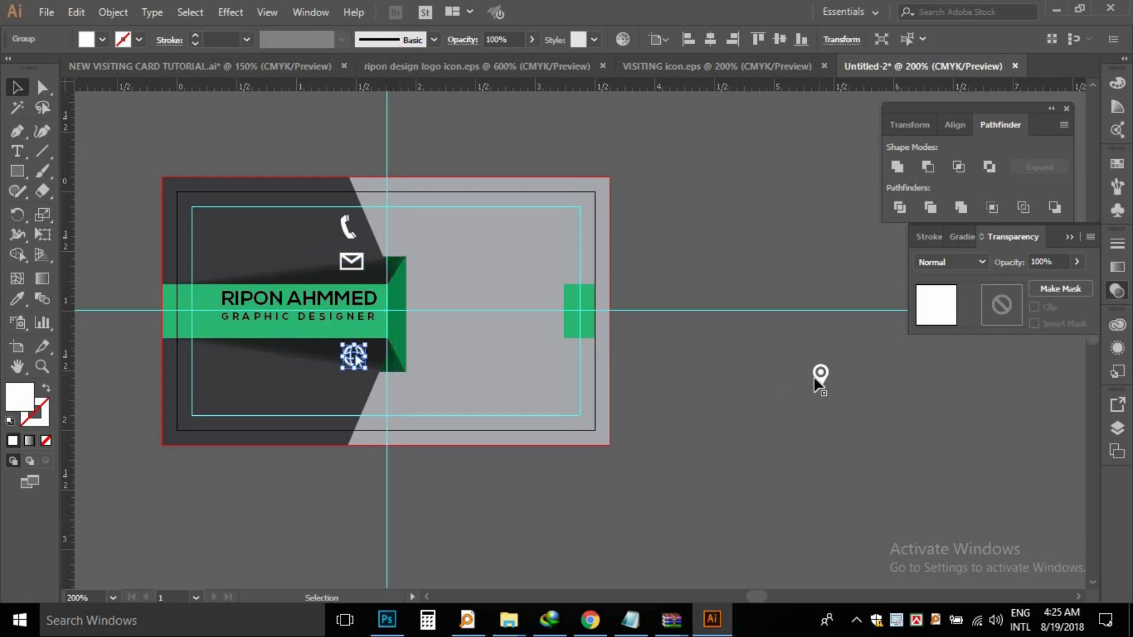
{"action": "left_click_drag", "start_coordinate": [819, 381], "coordinate": [354, 403]}
{"action": "left_click", "coordinate": [697, 429]}
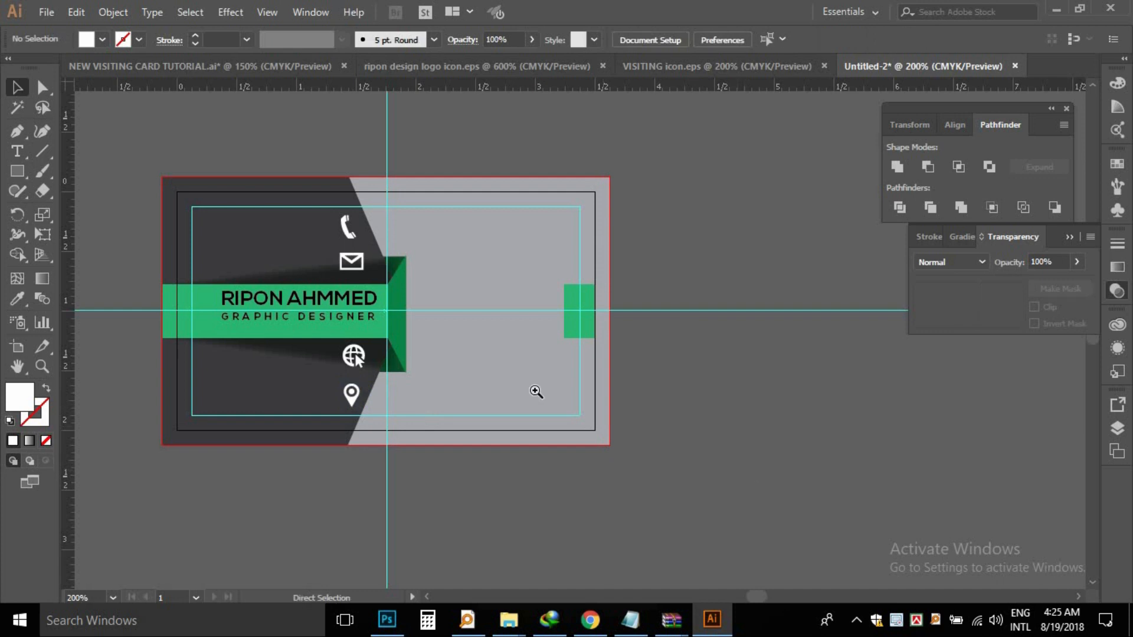
- Add a 6 pt text line with a sample phone number on the dark panel beside the phone icon
{"action": "left_click", "coordinate": [535, 391], "text": "ctrl"}
{"action": "left_click_drag", "start_coordinate": [512, 415], "coordinate": [450, 453]}
{"action": "left_click", "coordinate": [542, 371], "text": "ctrl+alt"}
{"action": "left_click", "coordinate": [509, 357], "text": "ctrl"}
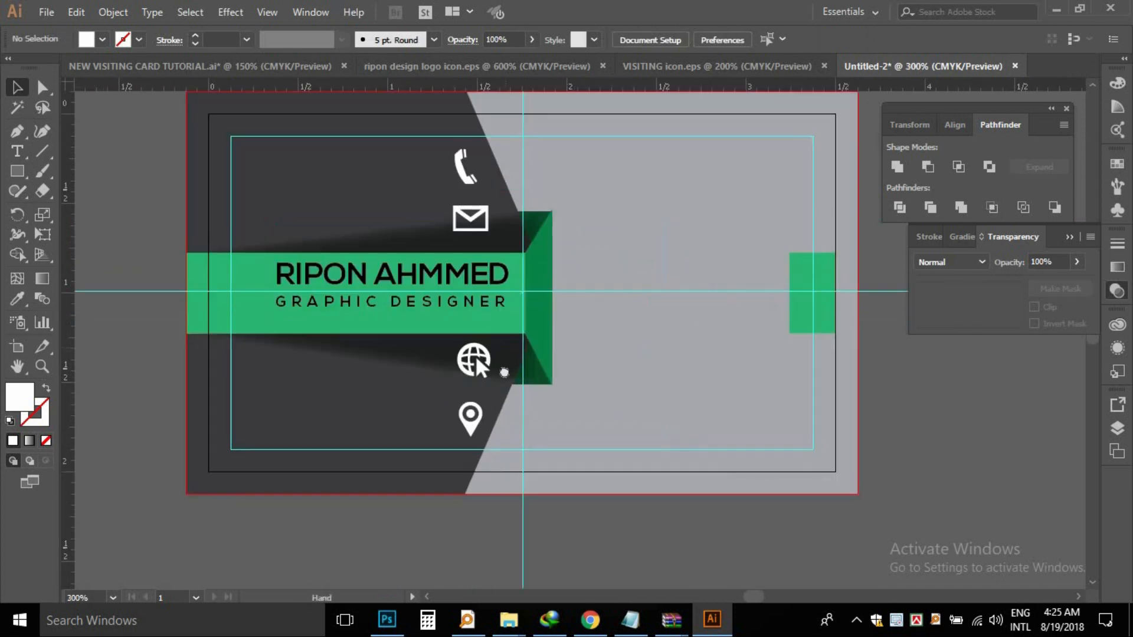
{"action": "scroll", "coordinate": [324, 239], "scroll_direction": "up", "scroll_amount": 1}
{"action": "key", "text": "t"}
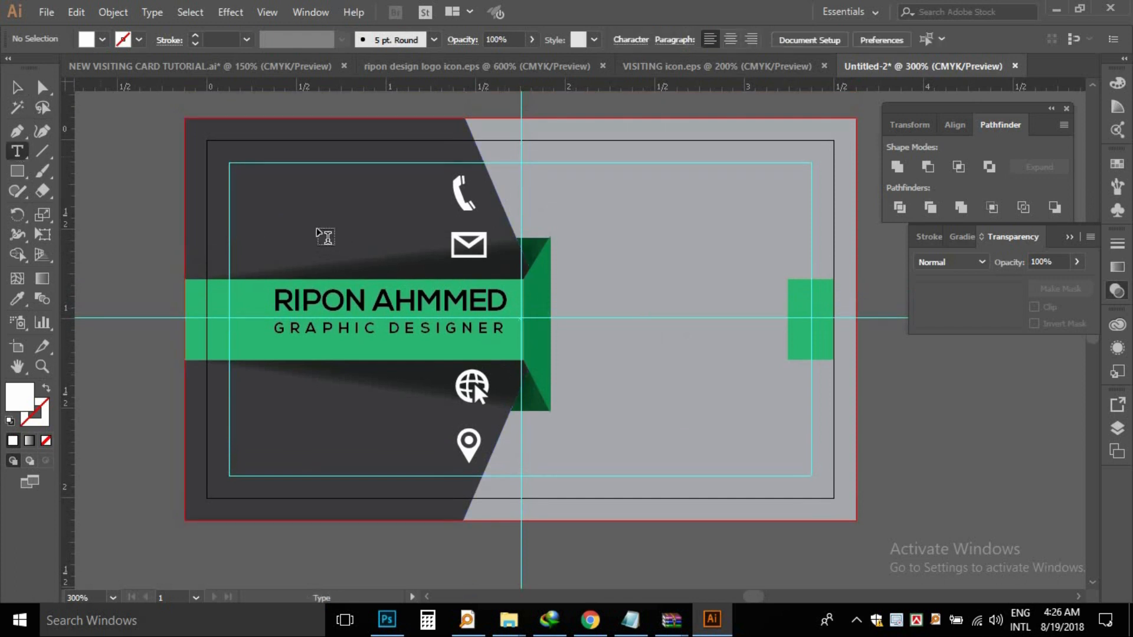
{"action": "left_click", "coordinate": [292, 196]}
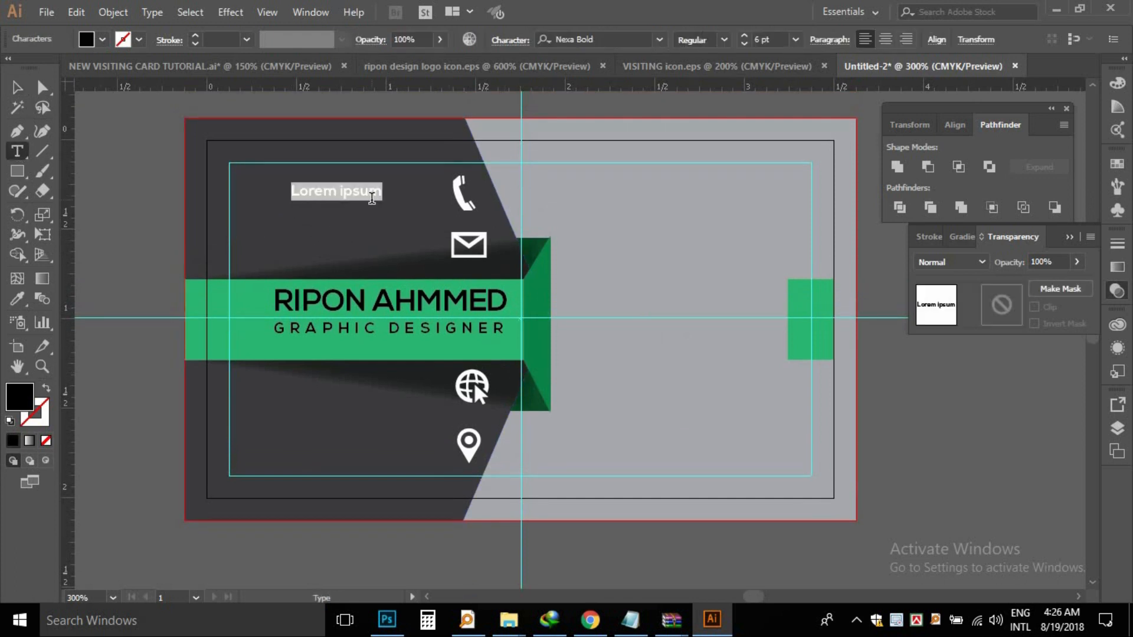
{"action": "key", "text": "BackSpace"}
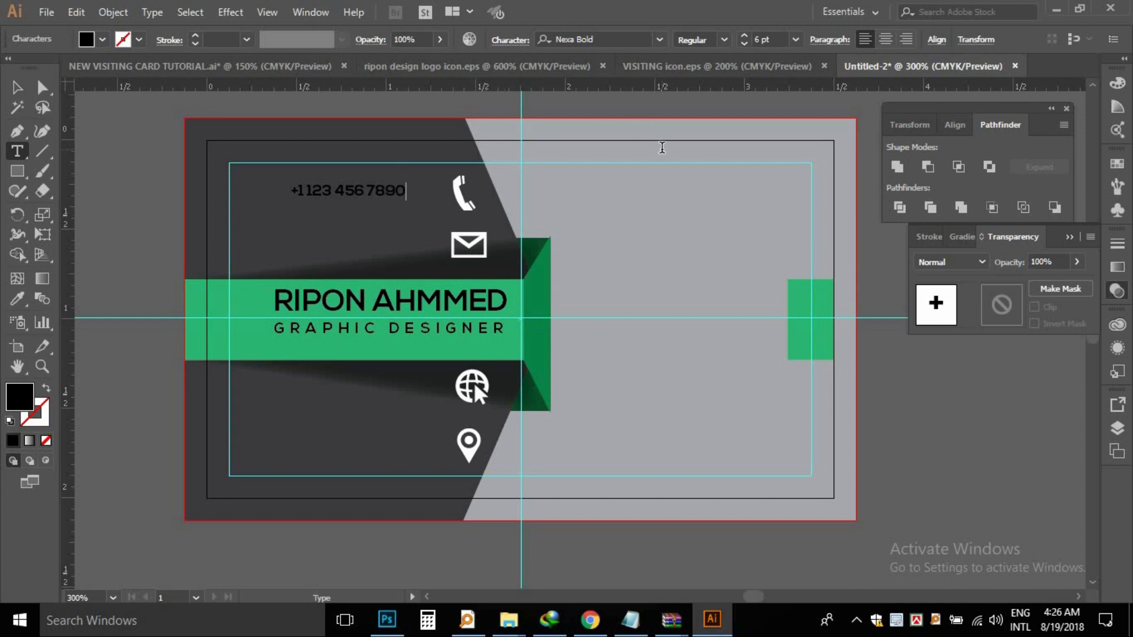
- Duplicate the phone number onto a second line within the same text object
{"action": "key", "text": "ctrl+a"}
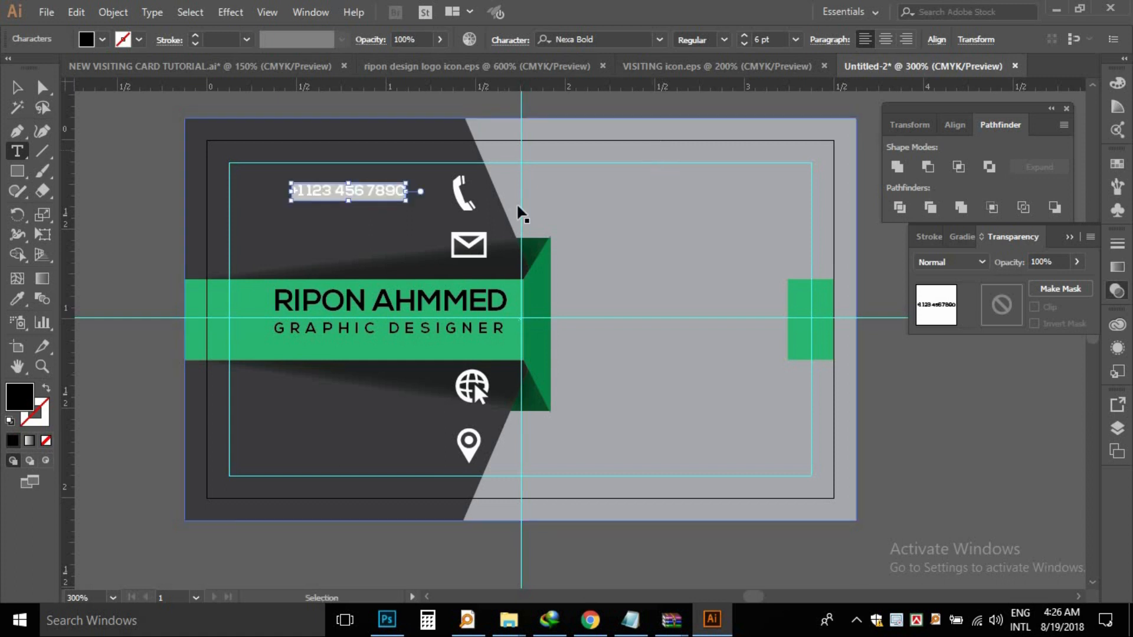
{"action": "left_click", "coordinate": [409, 195]}
{"action": "key", "text": "Return"}
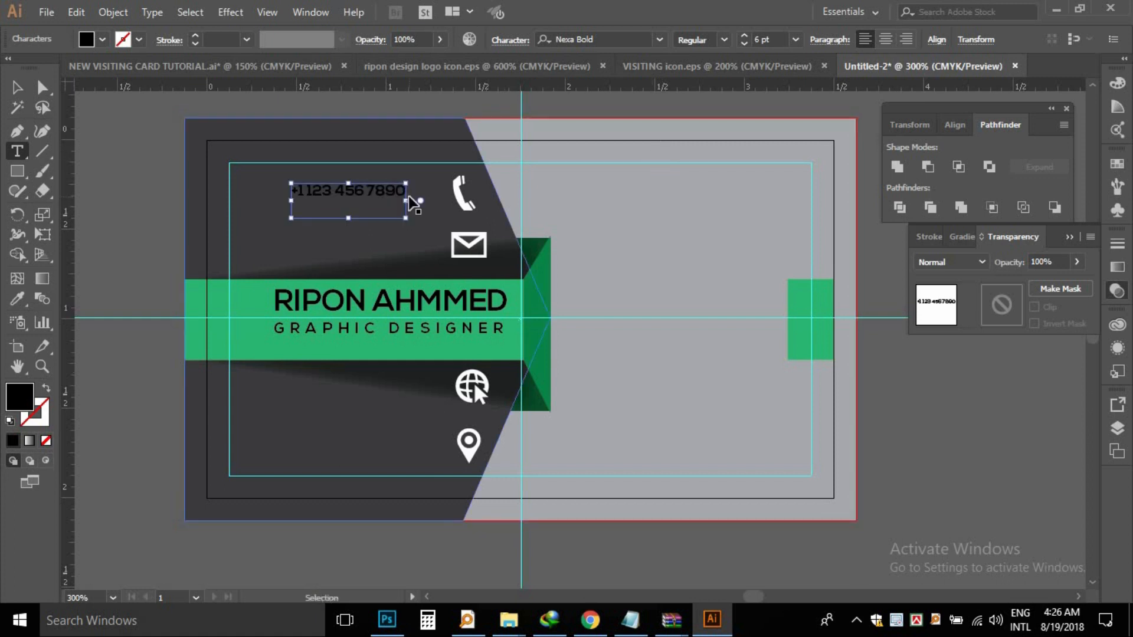
{"action": "key", "text": "ctrl+v"}
{"action": "key", "text": "Escape"}
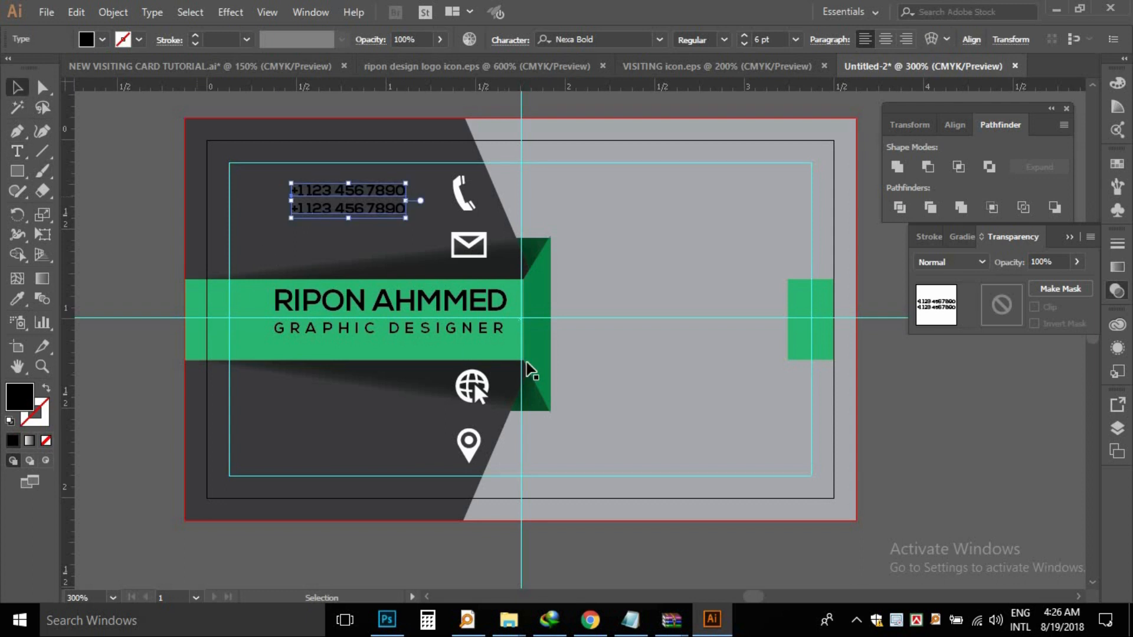
- Nudge the two-line phone text up and right until it sits centred beside the phone icon
{"action": "key", "text": "Up"}
{"action": "key", "text": "Up"}
{"action": "key", "text": "Right"}
{"action": "key", "text": "Right"}
{"action": "key", "text": "Right"}
{"action": "key", "text": "Right"}
{"action": "key", "text": "Right"}
{"action": "key", "text": "Right"}
{"action": "key", "text": "Right"}
{"action": "key", "text": "Right"}
{"action": "key", "text": "Right"}
{"action": "key", "text": "Right"}
{"action": "key", "text": "Right"}
{"action": "key", "text": "Right"}
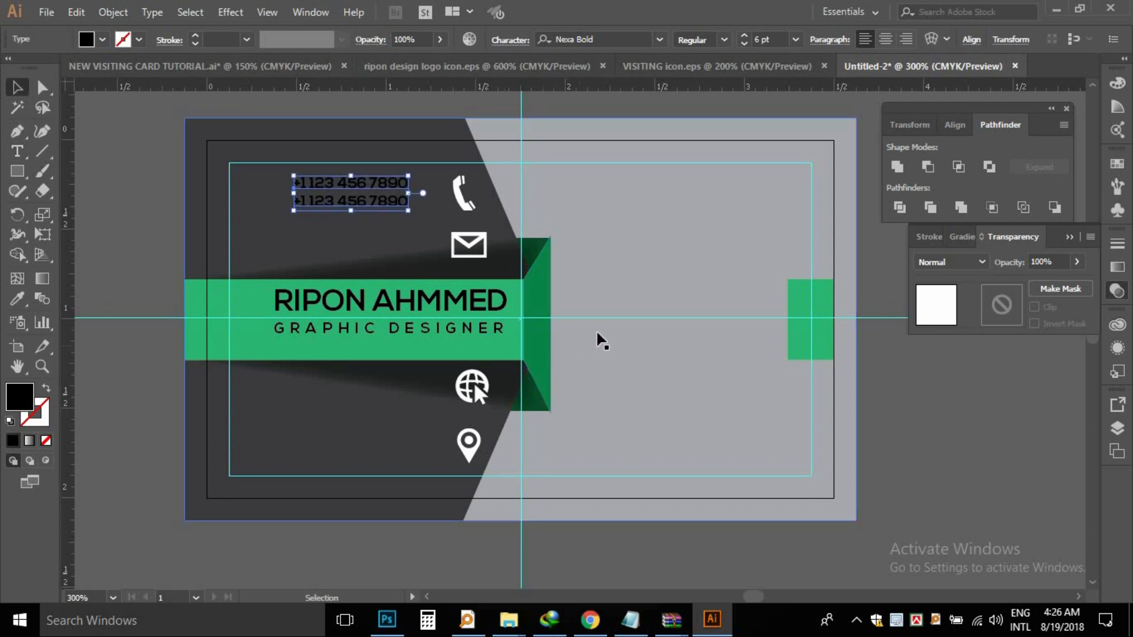
- Fill the two-line phone number text with white
{"action": "left_click", "coordinate": [102, 40]}
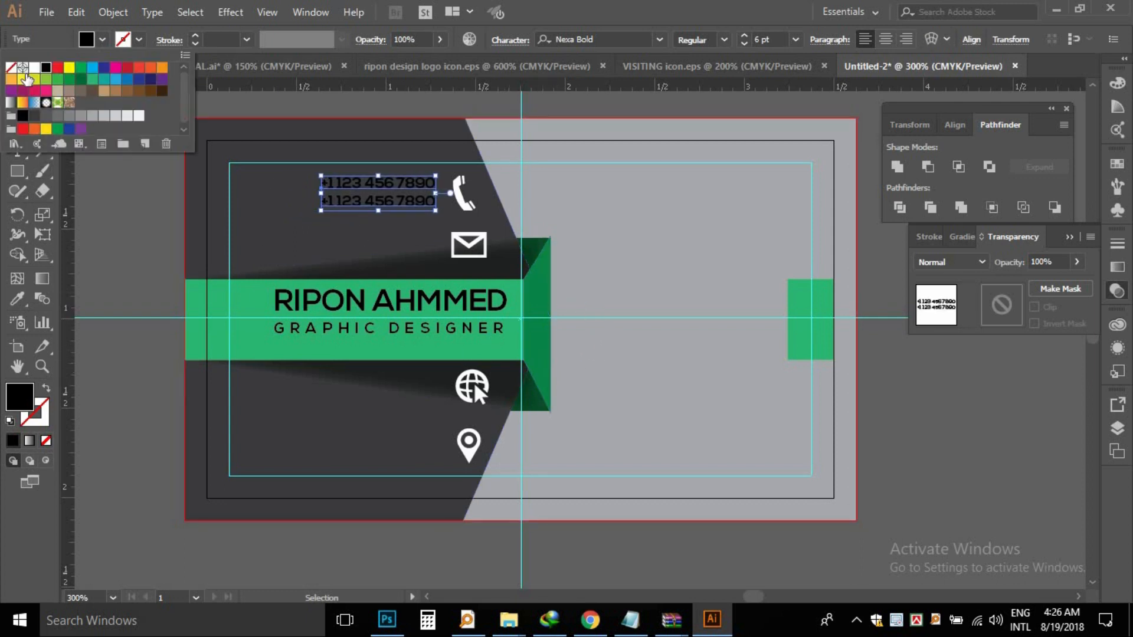
{"action": "left_click", "coordinate": [35, 70]}
{"action": "left_click", "coordinate": [136, 216]}
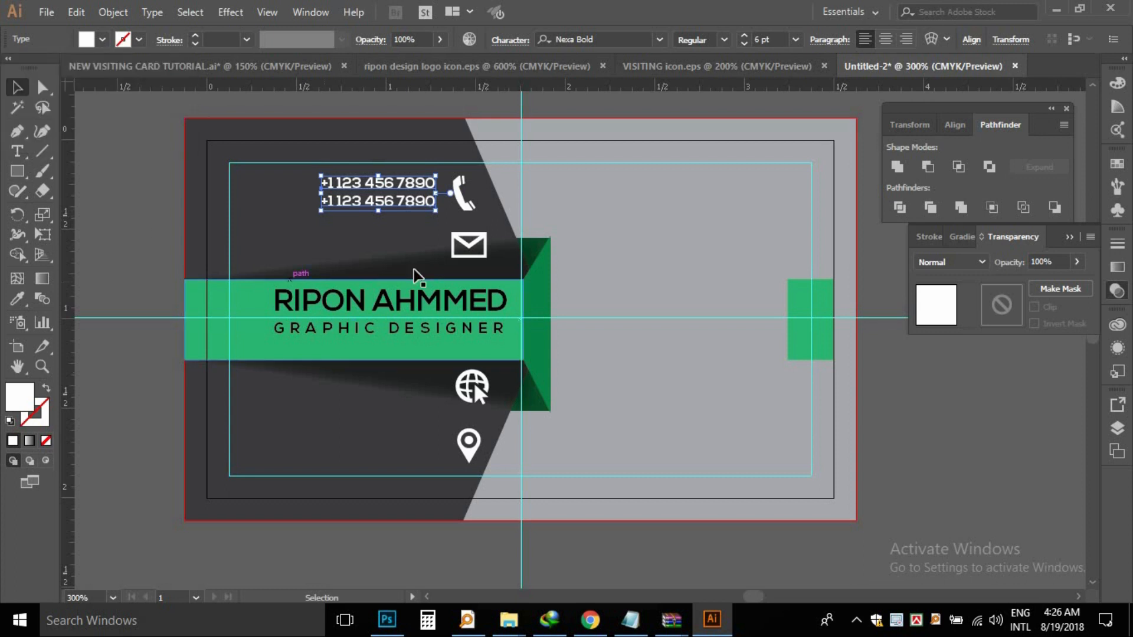
- Duplicate the phone text down beside the envelope icon and replace its content with a sample e-mail address
{"action": "left_click_drag", "start_coordinate": [370, 204], "coordinate": [366, 259]}
{"action": "double_click", "coordinate": [373, 244]}
{"action": "key", "text": "ctrl+a"}
{"action": "type", "text": "YOO"}
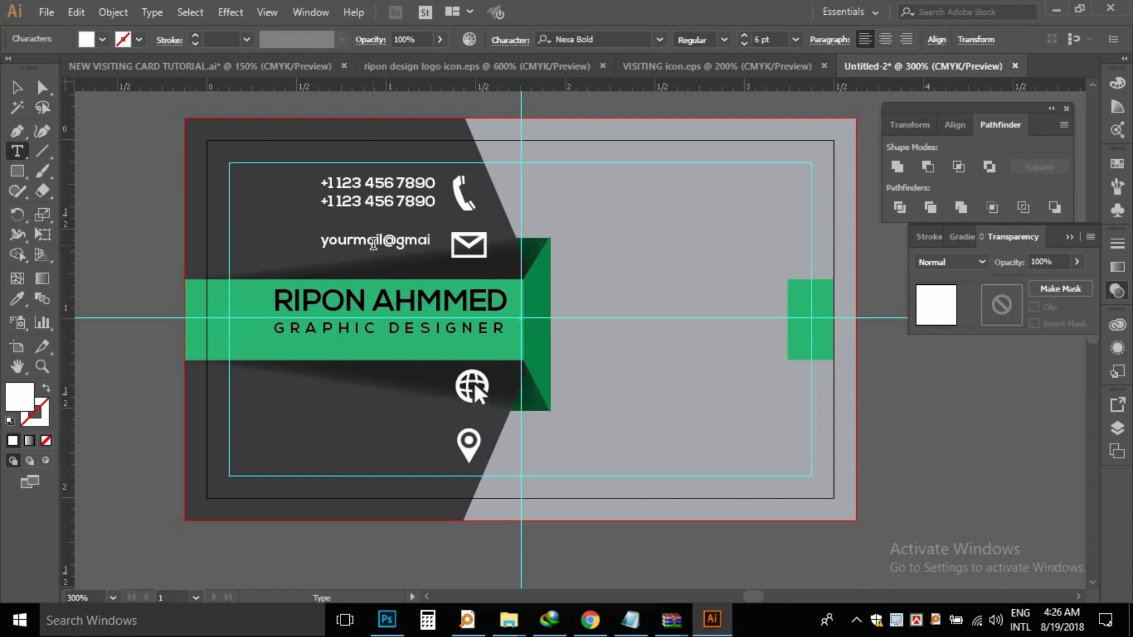
{"action": "key", "text": "Escape"}
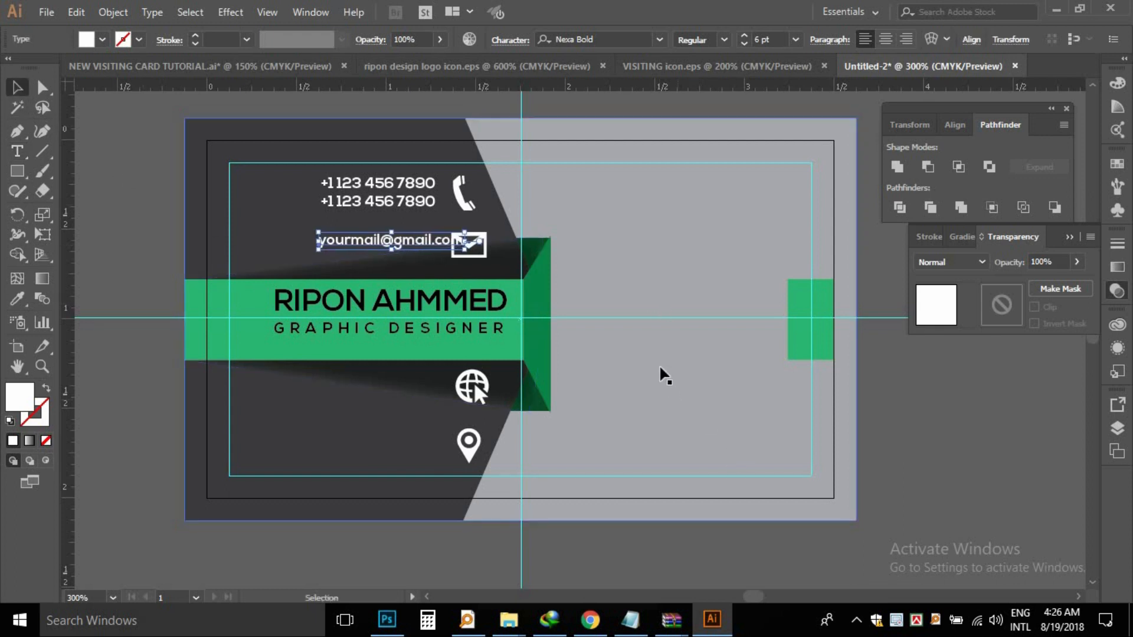
- Nudge the e-mail text left and slightly down so it lines up beside the envelope icon
{"action": "key", "text": "Left"}
{"action": "key", "text": "Left"}
{"action": "key", "text": "Left"}
{"action": "key", "text": "Left"}
{"action": "key", "text": "Left"}
{"action": "key", "text": "Left"}
{"action": "key", "text": "Left"}
{"action": "key", "text": "Left"}
{"action": "key", "text": "Left"}
{"action": "key", "text": "Left"}
{"action": "key", "text": "Left"}
{"action": "key", "text": "Left"}
{"action": "key", "text": "Left"}
{"action": "key", "text": "Down"}
{"action": "key", "text": "Down"}
{"action": "key", "text": "Right"}
{"action": "key", "text": "Right"}
{"action": "left_click", "coordinate": [947, 426]}
{"action": "left_click_drag", "start_coordinate": [379, 249], "coordinate": [383, 392]}
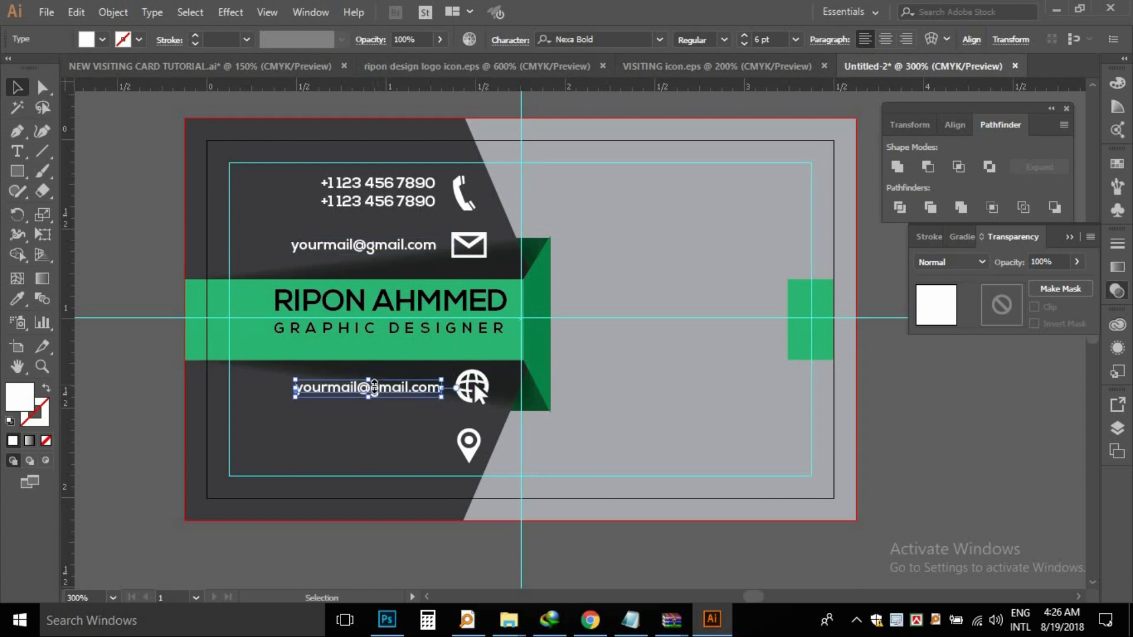
{"action": "key", "text": "ctrl+shift+a"}
{"action": "key", "text": "ctrl+a"}
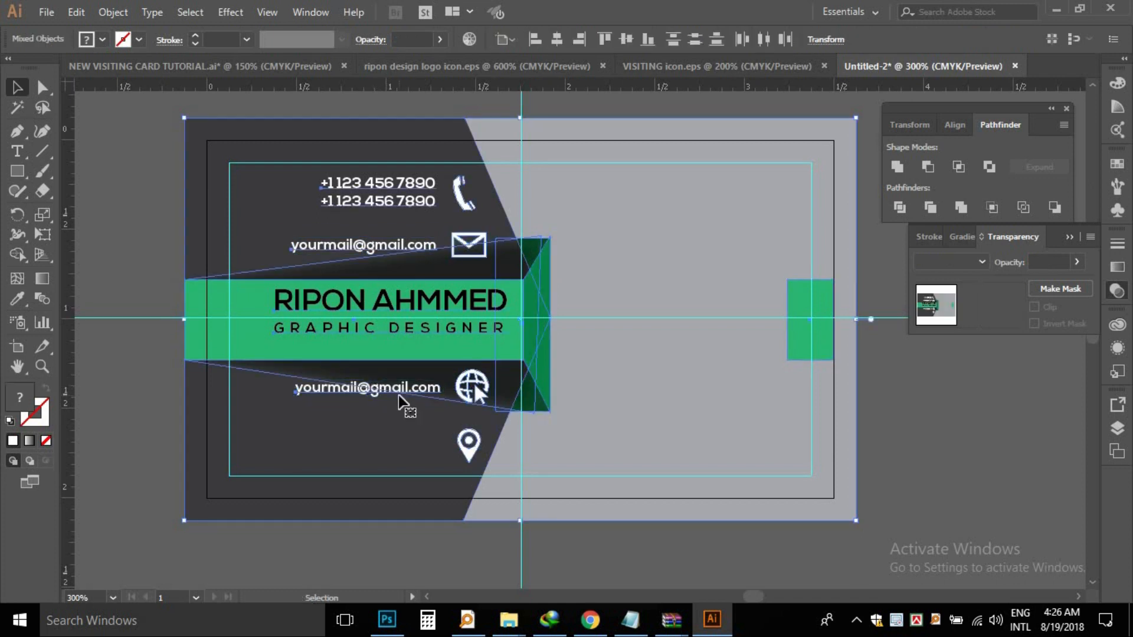
{"action": "double_click", "coordinate": [347, 388]}
{"action": "key", "text": "ctrl+a"}
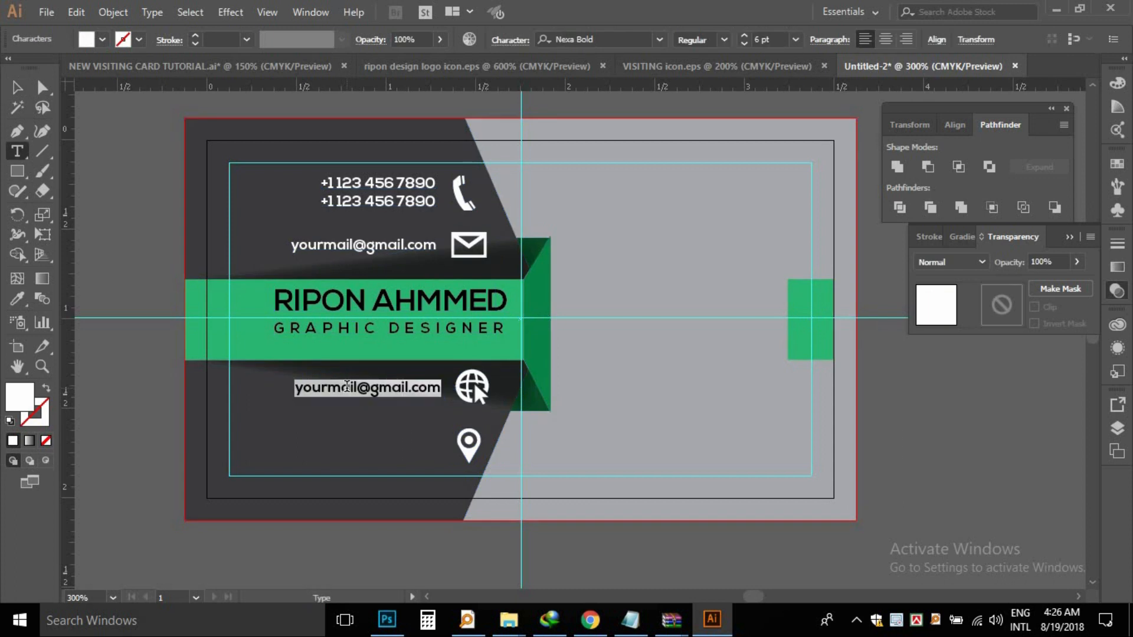
{"action": "type", "text": "www.yo"}
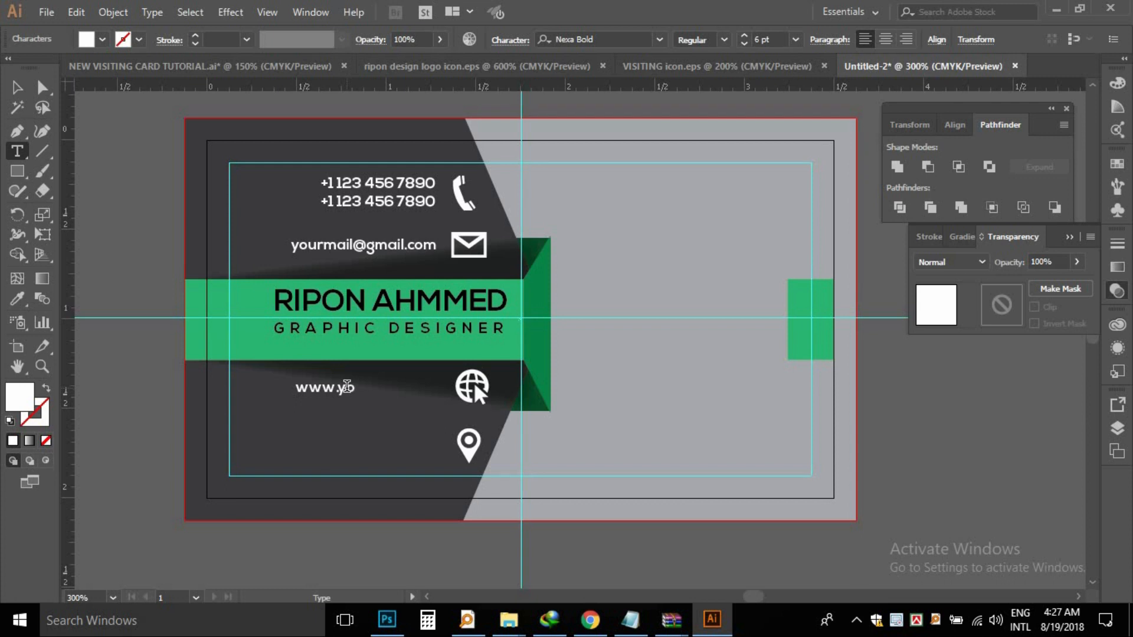
{"action": "type", "text": "urma"}
{"action": "type", "text": "we"}
{"action": "left_click", "coordinate": [17, 87]}
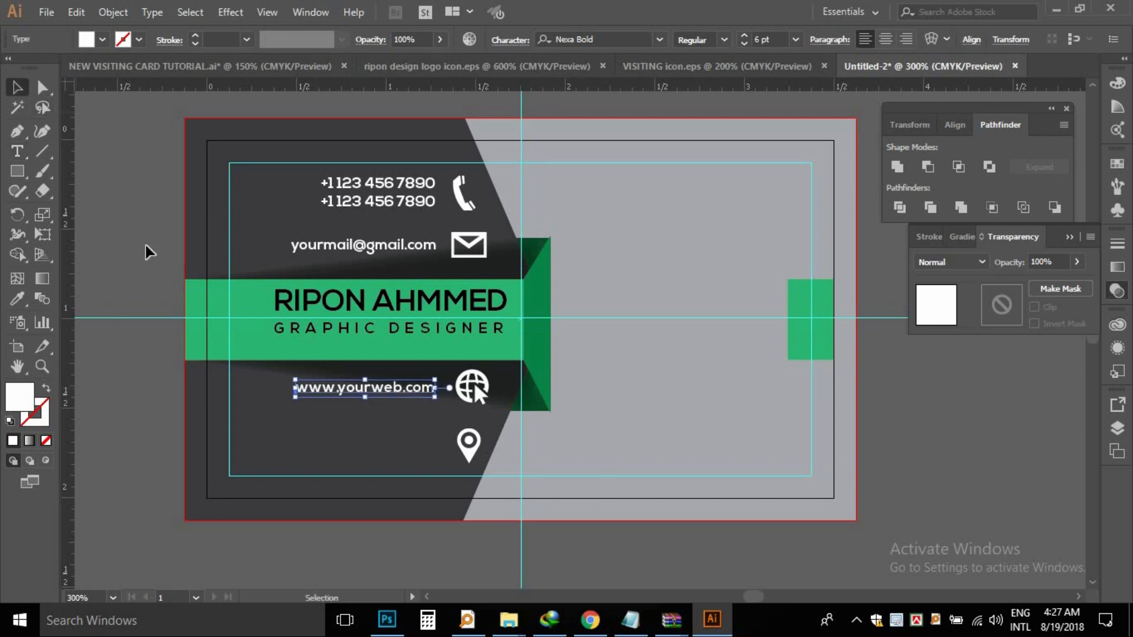
- Duplicate the website text down beside the location pin icon and replace its content with a two-line sample postal address
{"action": "left_click_drag", "start_coordinate": [344, 394], "coordinate": [347, 447]}
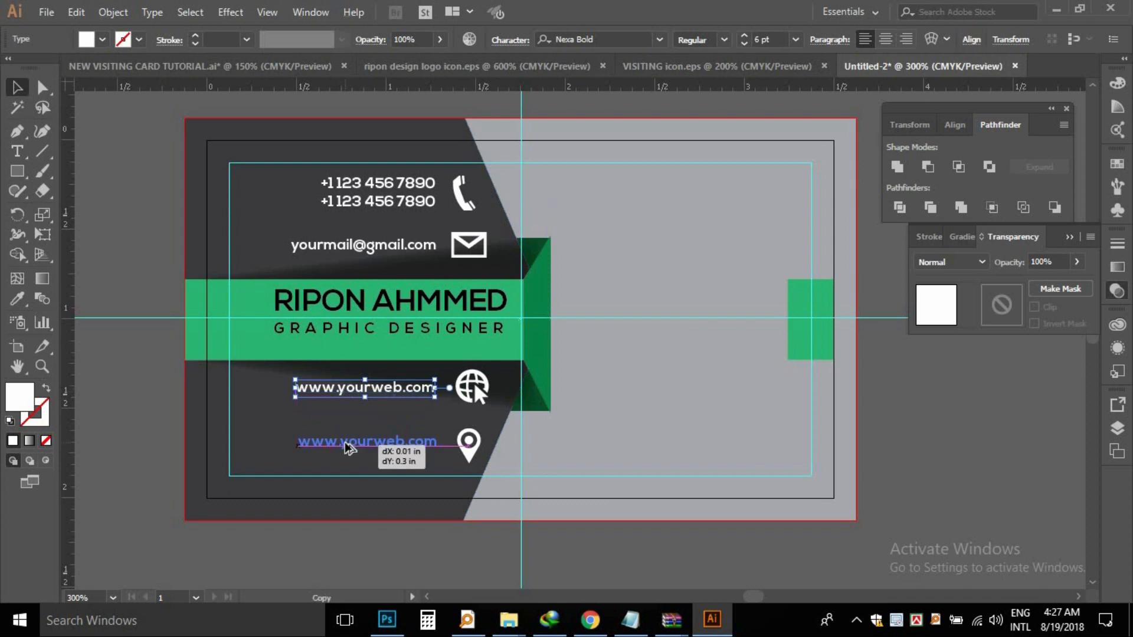
{"action": "left_click_drag", "start_coordinate": [344, 446], "coordinate": [344, 447]}
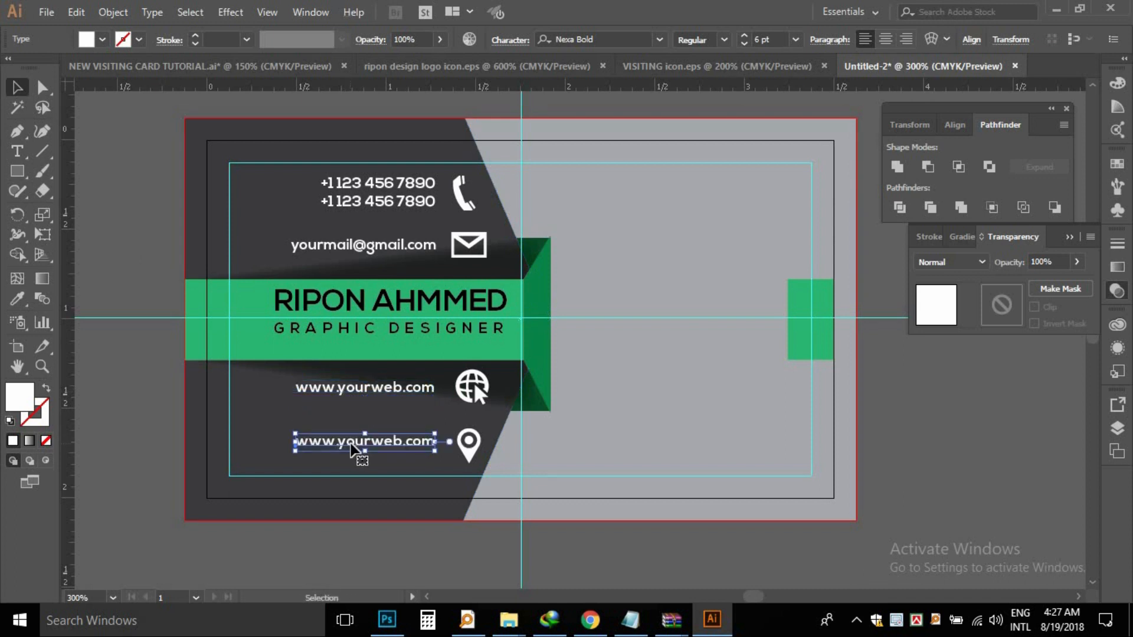
{"action": "double_click", "coordinate": [371, 441]}
{"action": "key", "text": "ctrl+a"}
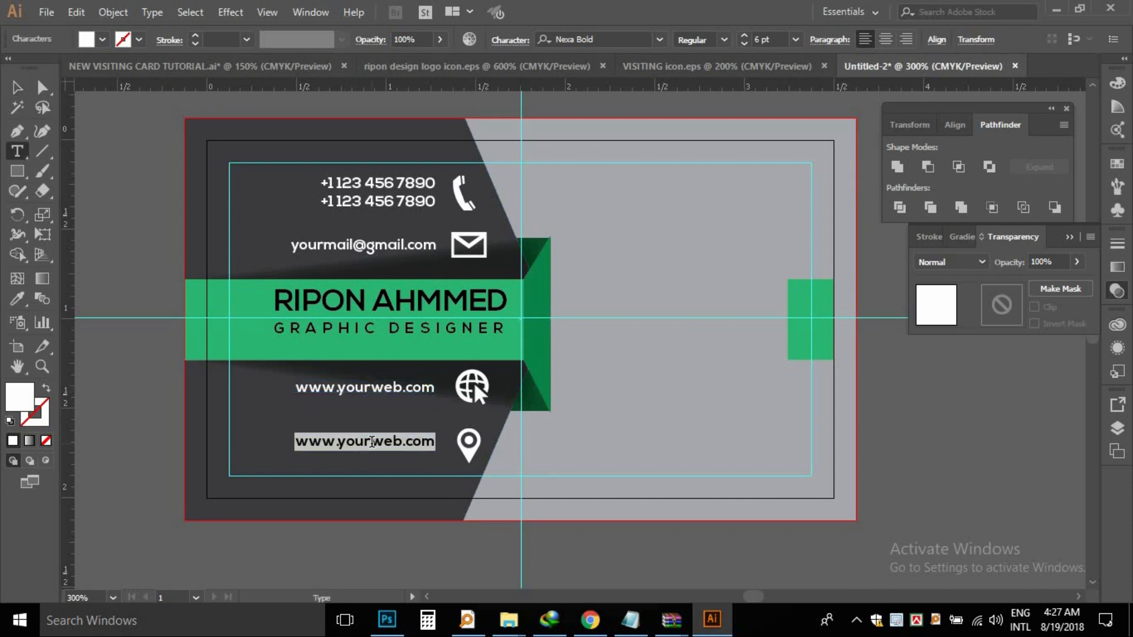
{"action": "type", "text": "y"}
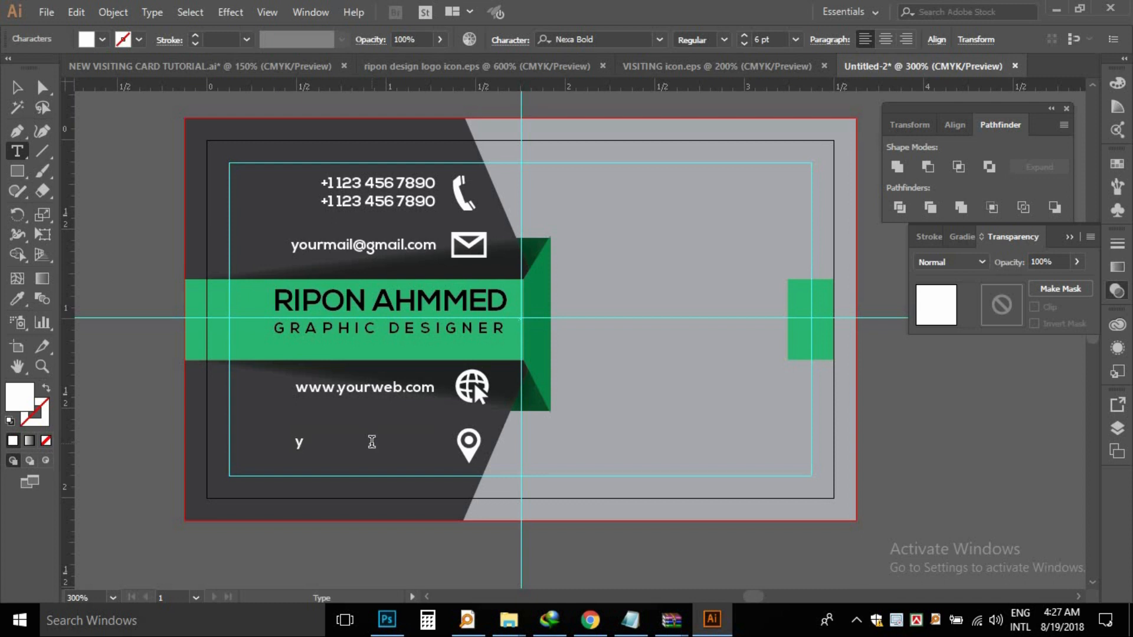
{"action": "type", "text": "our S"}
{"action": "key", "text": "BackSpace"}
{"action": "key", "text": "BackSpace"}
{"action": "key", "text": "BackSpace"}
{"action": "key", "text": "BackSpace"}
{"action": "key", "text": "BackSpace"}
{"action": "key", "text": "BackSpace"}
{"action": "type", "text": "Y"}
{"action": "type", "text": "our Street Address"}
{"action": "key", "text": "Return"}
{"action": "type", "text": "United States 456"}
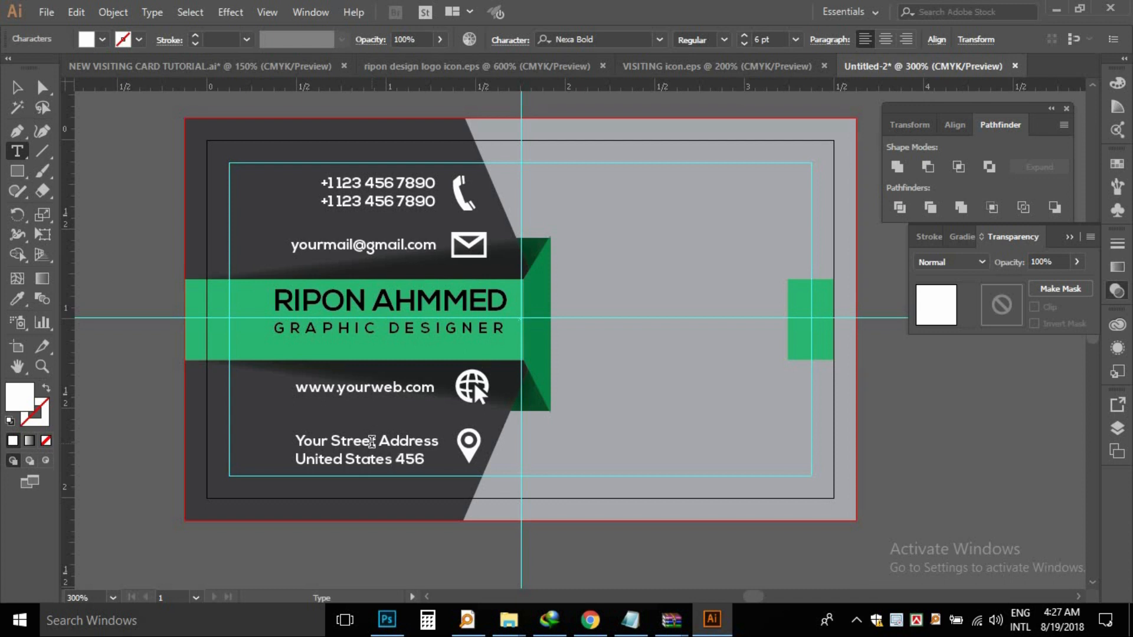
{"action": "type", "text": "98"}
{"action": "key", "text": "Escape"}
{"action": "left_click", "coordinate": [102, 178]}
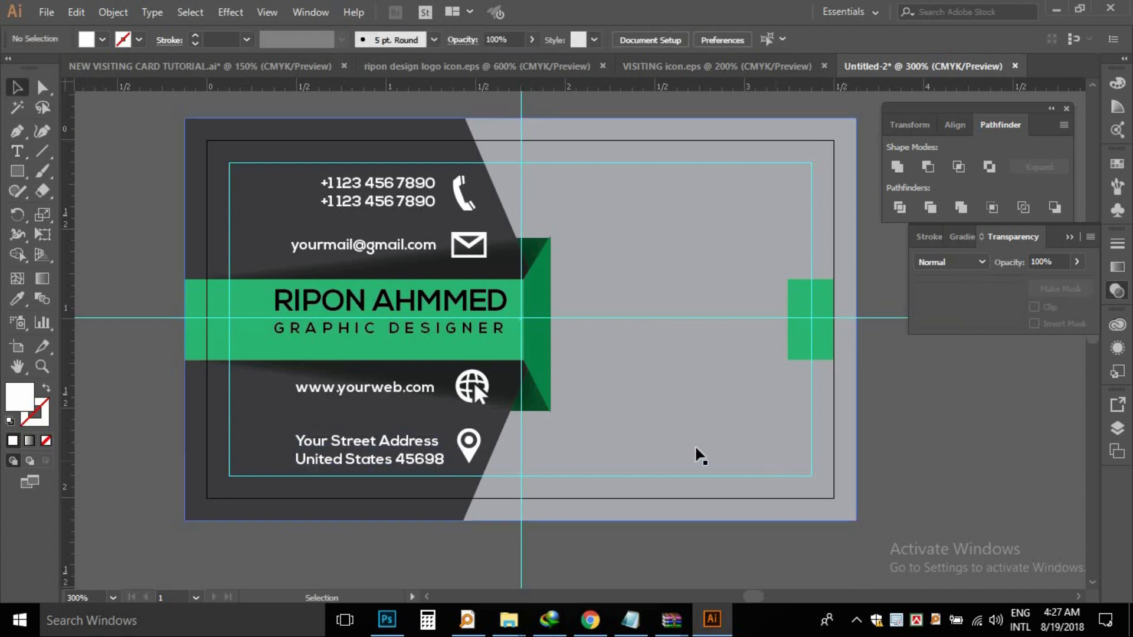
- Copy the RD wheat logo from ripon design logo icon.eps into the card document and place it on the light grey area
{"action": "key", "text": "ctrl+minus"}
{"action": "left_click_drag", "start_coordinate": [530, 358], "coordinate": [438, 373]}
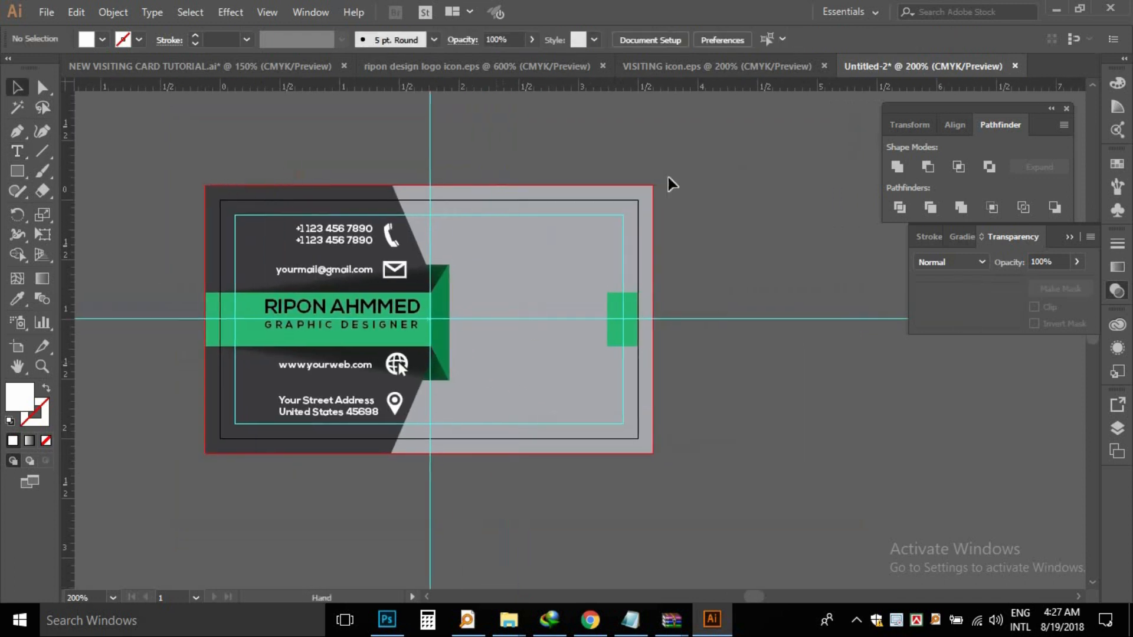
{"action": "left_click", "coordinate": [693, 66]}
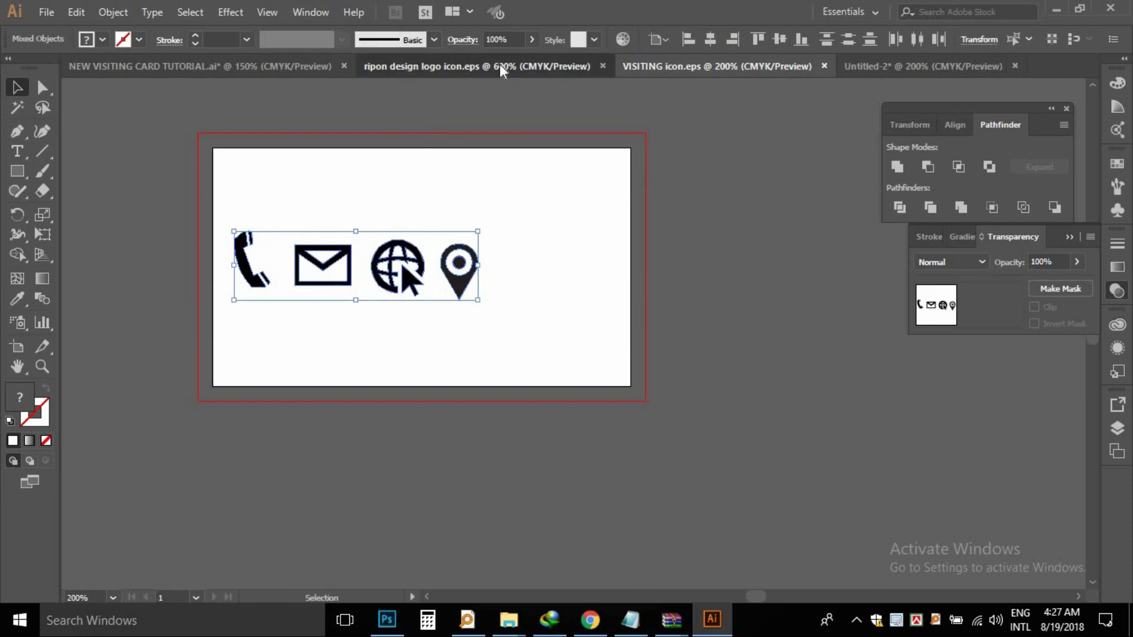
{"action": "left_click", "coordinate": [500, 65]}
{"action": "left_click", "coordinate": [412, 152]}
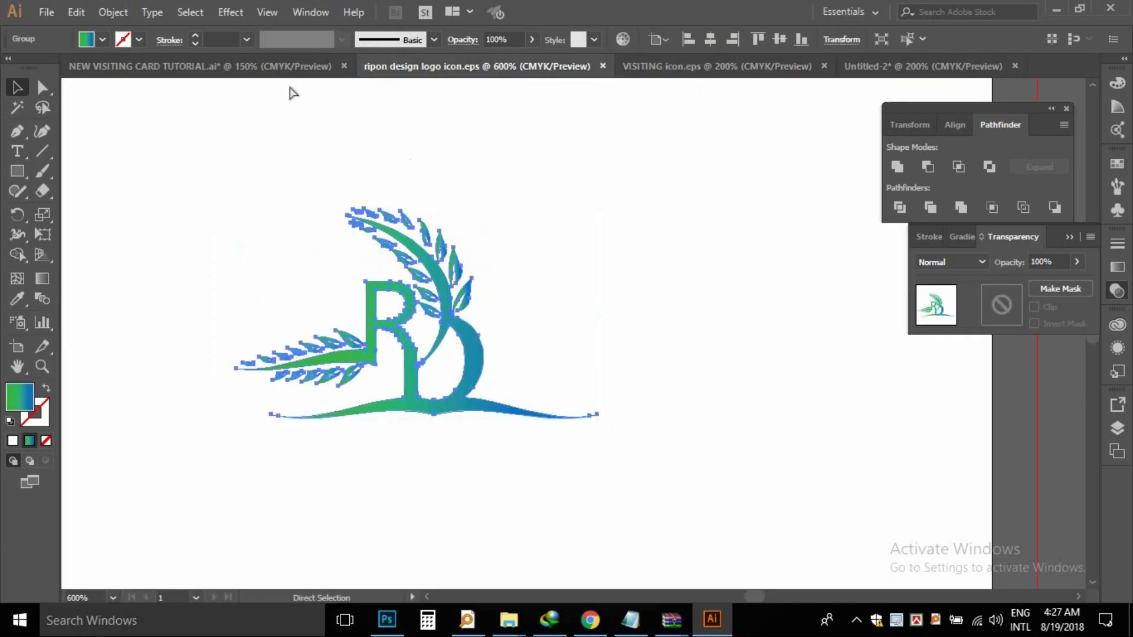
{"action": "left_click", "coordinate": [170, 66]}
{"action": "left_click", "coordinate": [512, 67]}
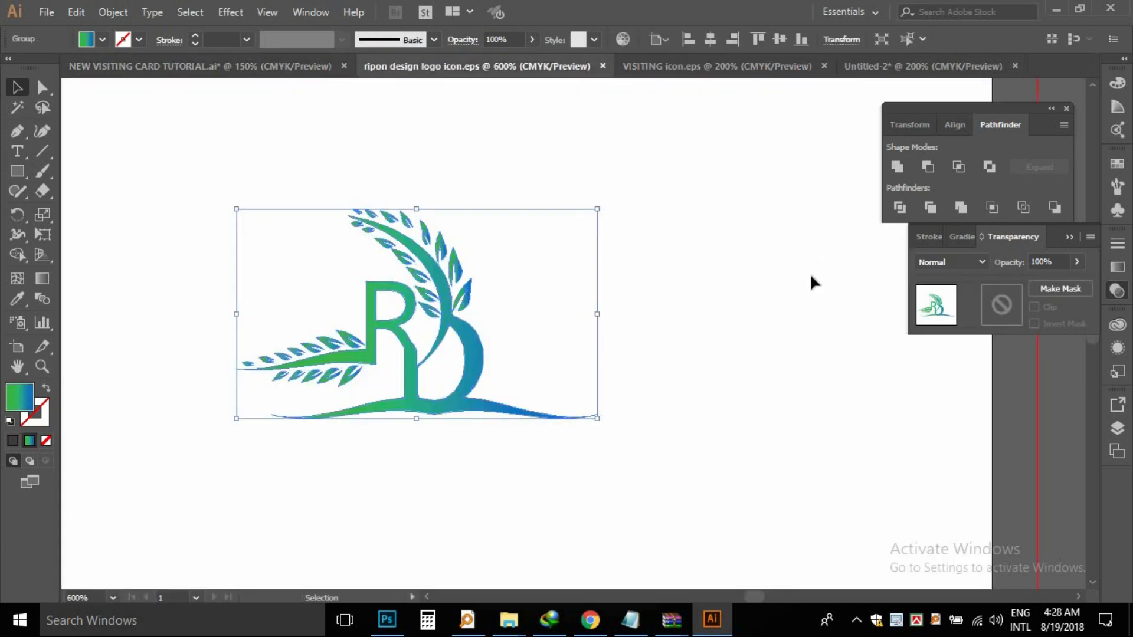
{"action": "left_click", "coordinate": [873, 66]}
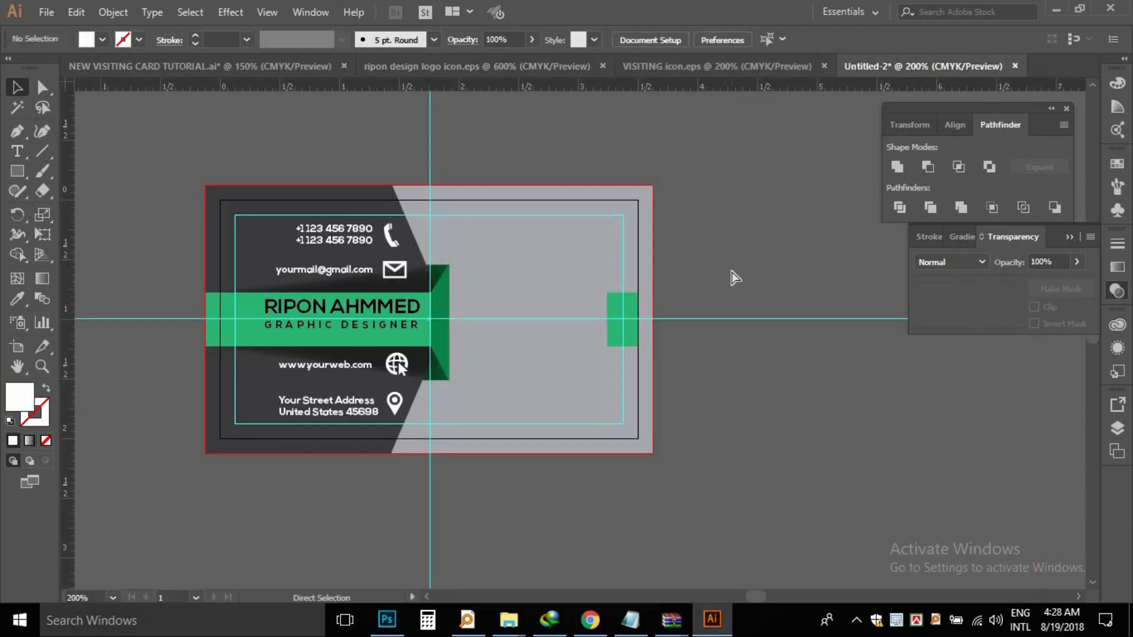
{"action": "key", "text": "ctrl+v"}
{"action": "left_click_drag", "start_coordinate": [584, 341], "coordinate": [582, 282]}
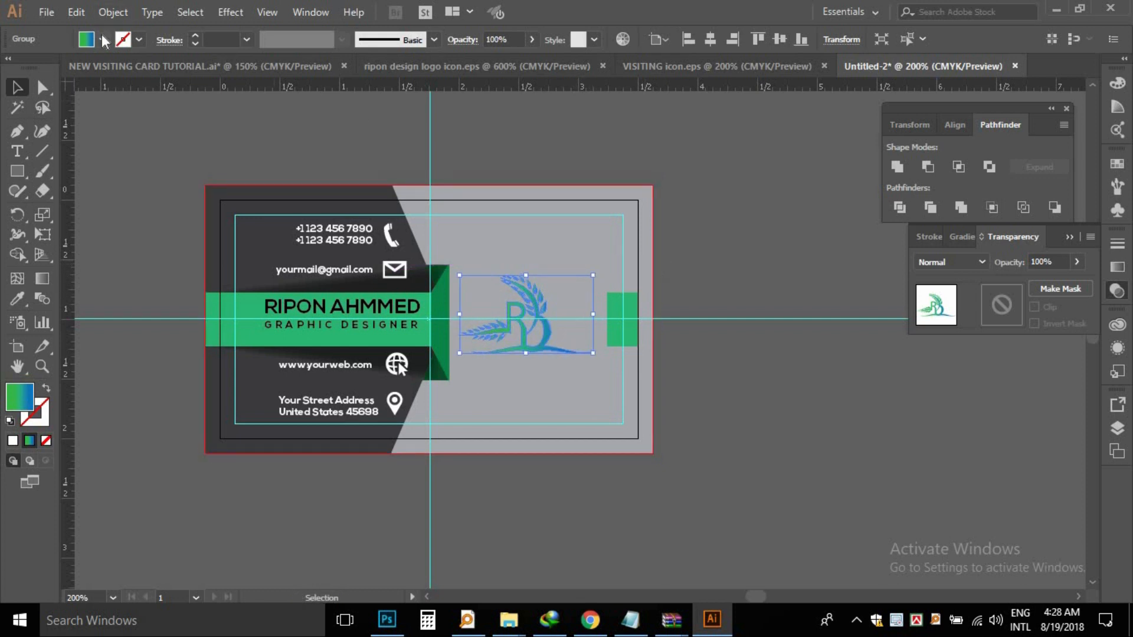
- Recolour the pasted logo with the ribbon's green using the Eyedropper
{"action": "left_click", "coordinate": [17, 300]}
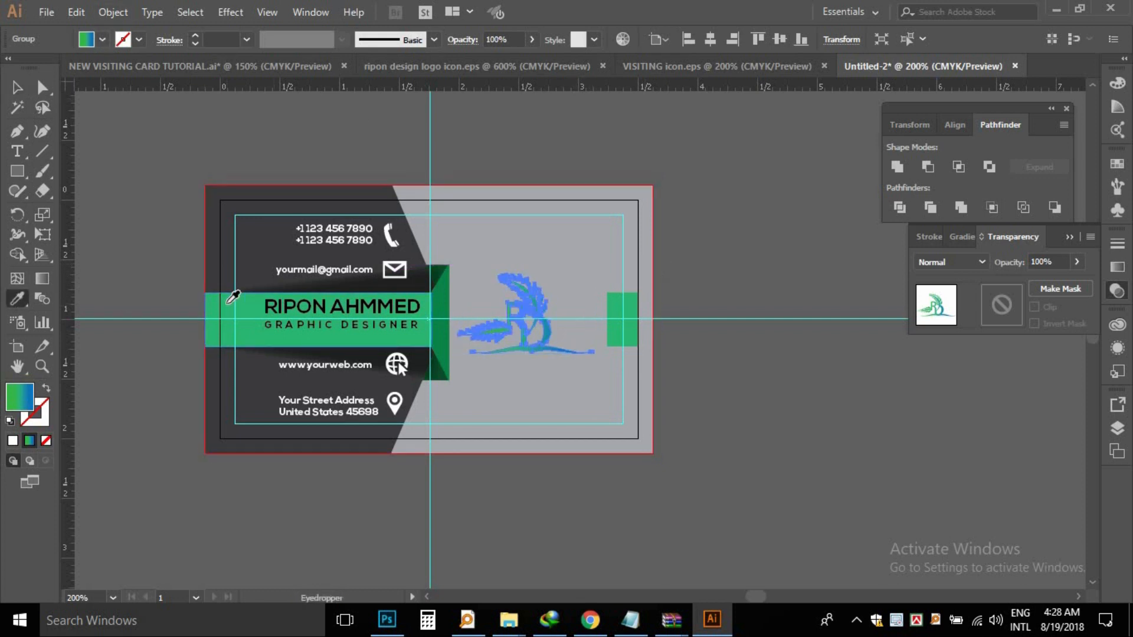
{"action": "left_click", "coordinate": [234, 297]}
{"action": "left_click", "coordinate": [16, 87]}
{"action": "left_click", "coordinate": [132, 158]}
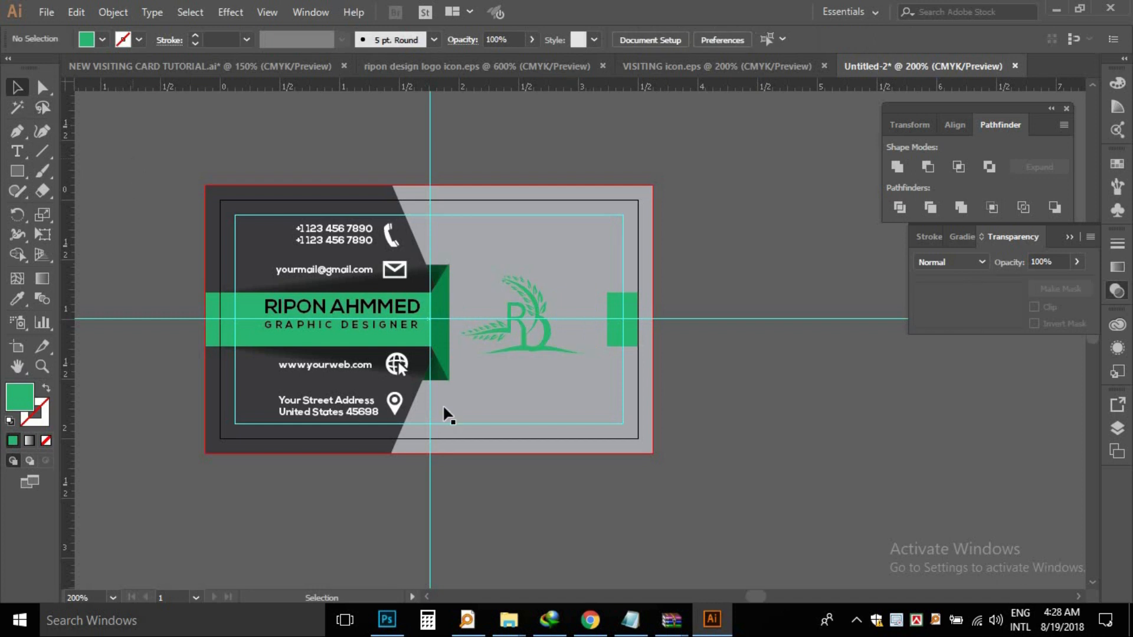
- Recolour the logo with the dark grey sampled from the arrow panel
{"action": "left_click", "coordinate": [628, 317], "text": "ctrl"}
{"action": "left_click_drag", "start_coordinate": [565, 315], "coordinate": [589, 303]}
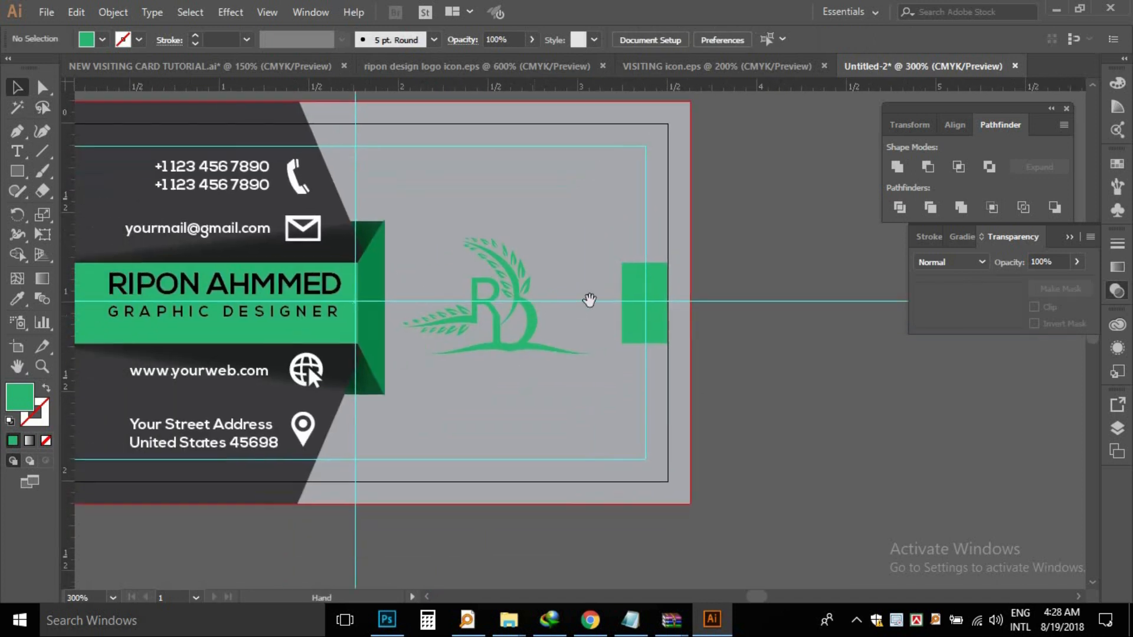
{"action": "left_click", "coordinate": [568, 264]}
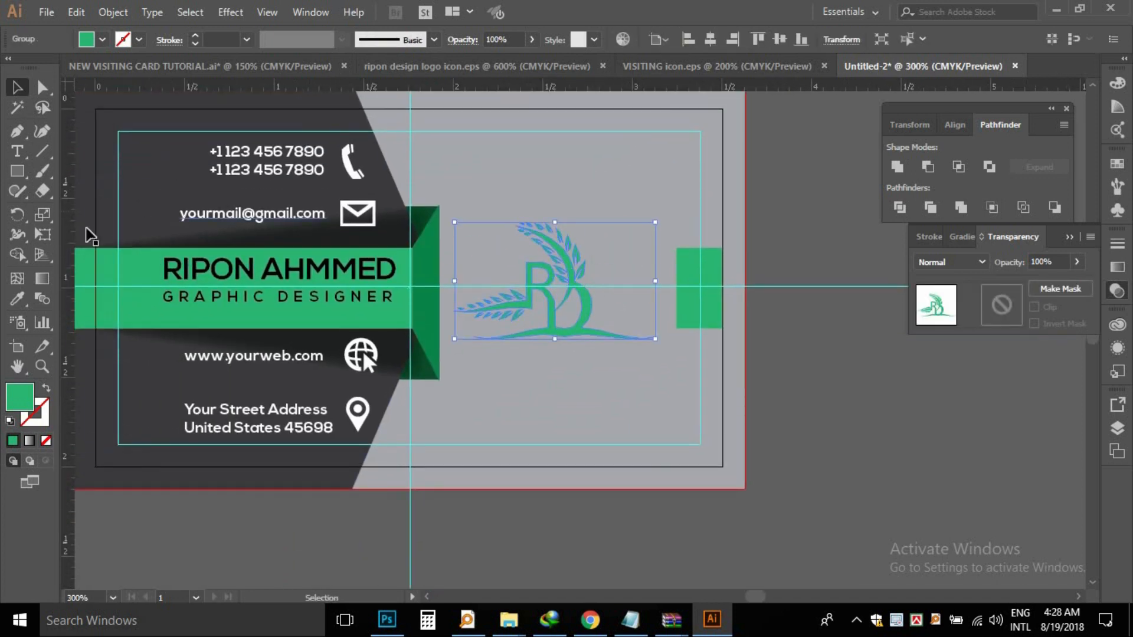
{"action": "left_click", "coordinate": [14, 295]}
{"action": "left_click", "coordinate": [140, 196]}
{"action": "key", "text": "v"}
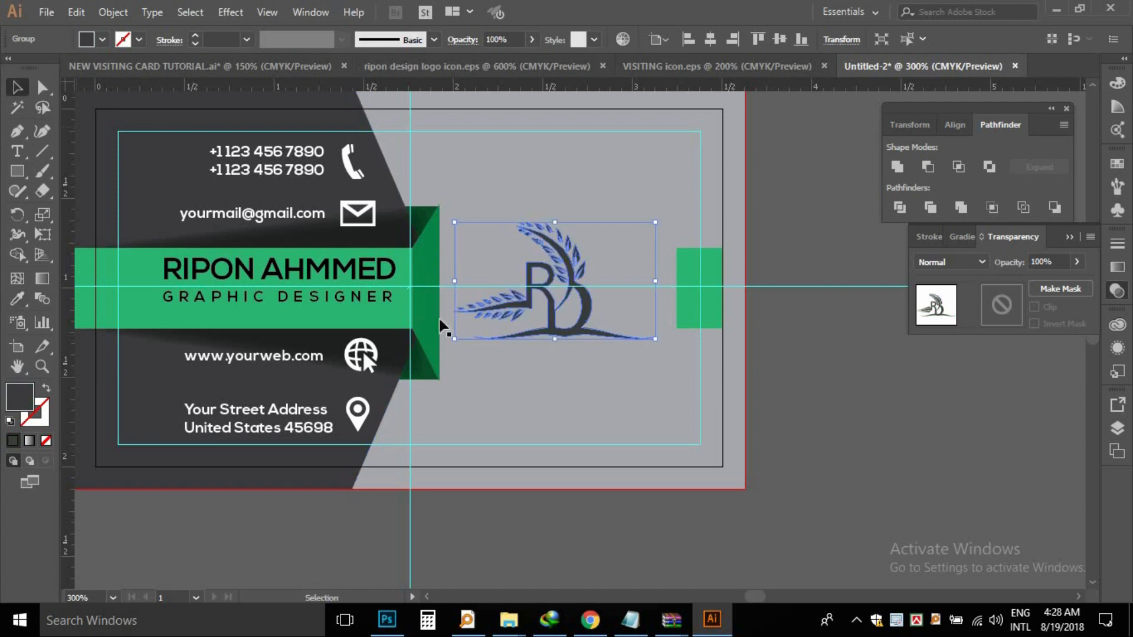
{"action": "left_click", "coordinate": [812, 377]}
- Move the logo up and slightly right so it sits just above the horizontal centre guide
{"action": "left_click", "coordinate": [566, 329]}
{"action": "left_click", "coordinate": [591, 345]}
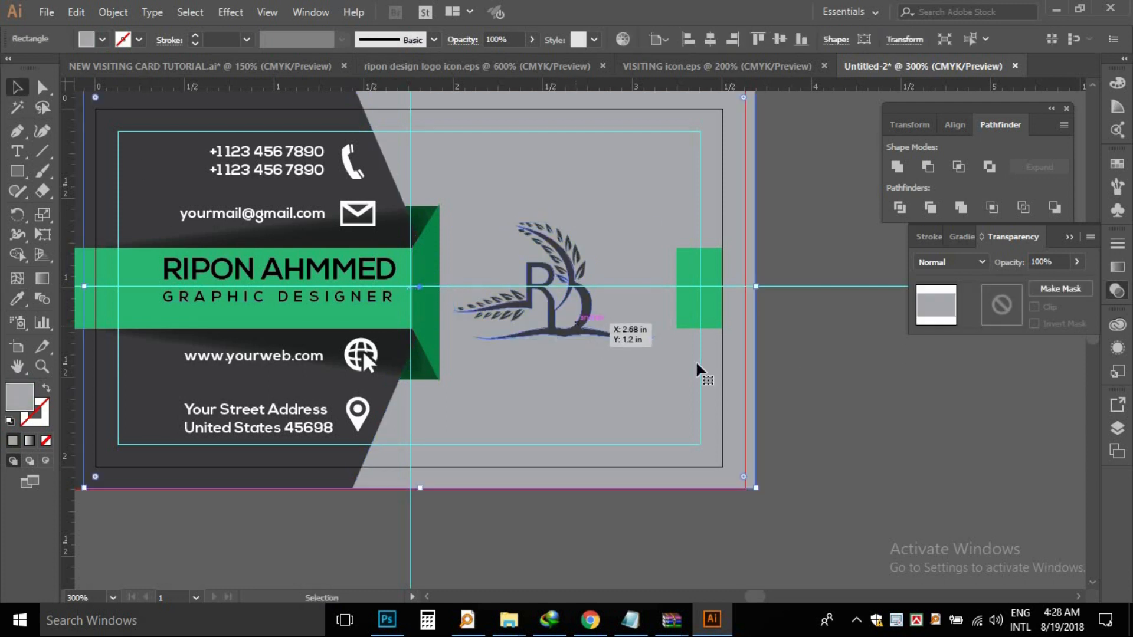
{"action": "left_click", "coordinate": [844, 362]}
{"action": "left_click", "coordinate": [549, 336]}
{"action": "left_click_drag", "start_coordinate": [548, 339], "coordinate": [560, 282]}
{"action": "left_click", "coordinate": [834, 401]}
- Duplicate the phone text below the logo and replace its content with RIPON DESIGN
{"action": "left_click_drag", "start_coordinate": [298, 167], "coordinate": [587, 310]}
{"action": "double_click", "coordinate": [605, 325]}
{"action": "key", "text": "ctrl+a"}
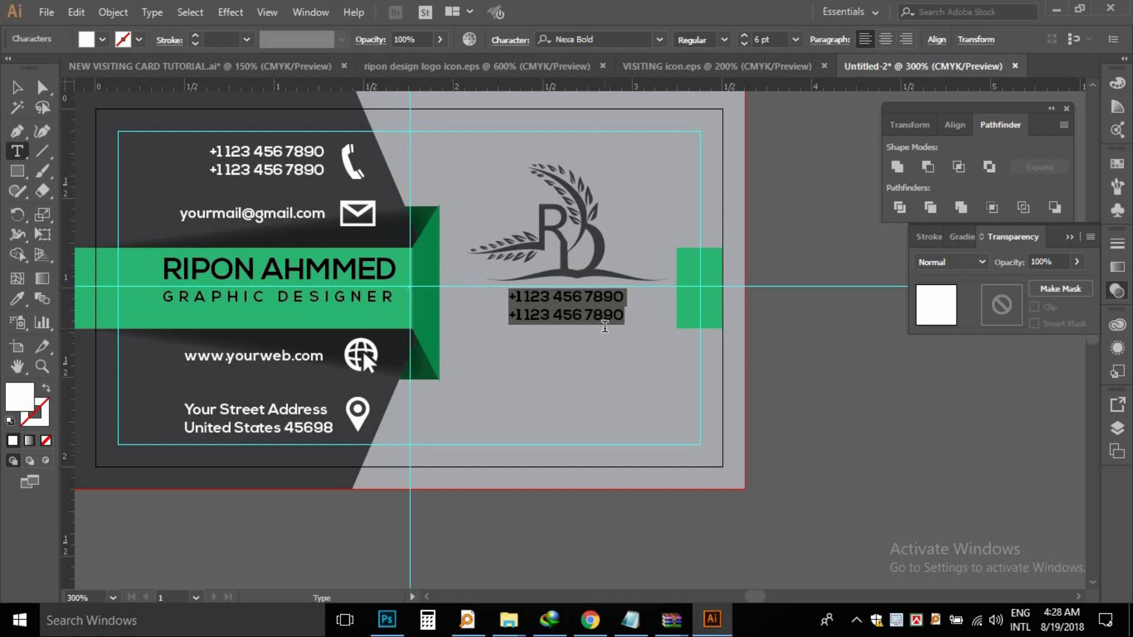
{"action": "key", "text": "BackSpace"}
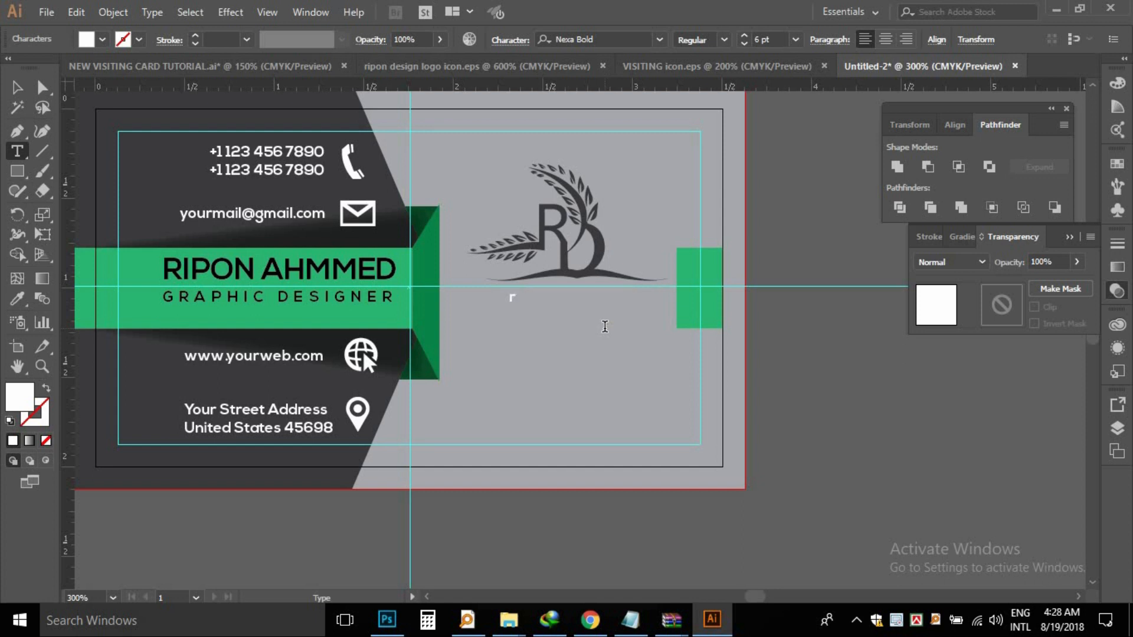
{"action": "type", "text": "RIPON DESIG"}
{"action": "key", "text": "BackSpace"}
{"action": "type", "text": "IG"}
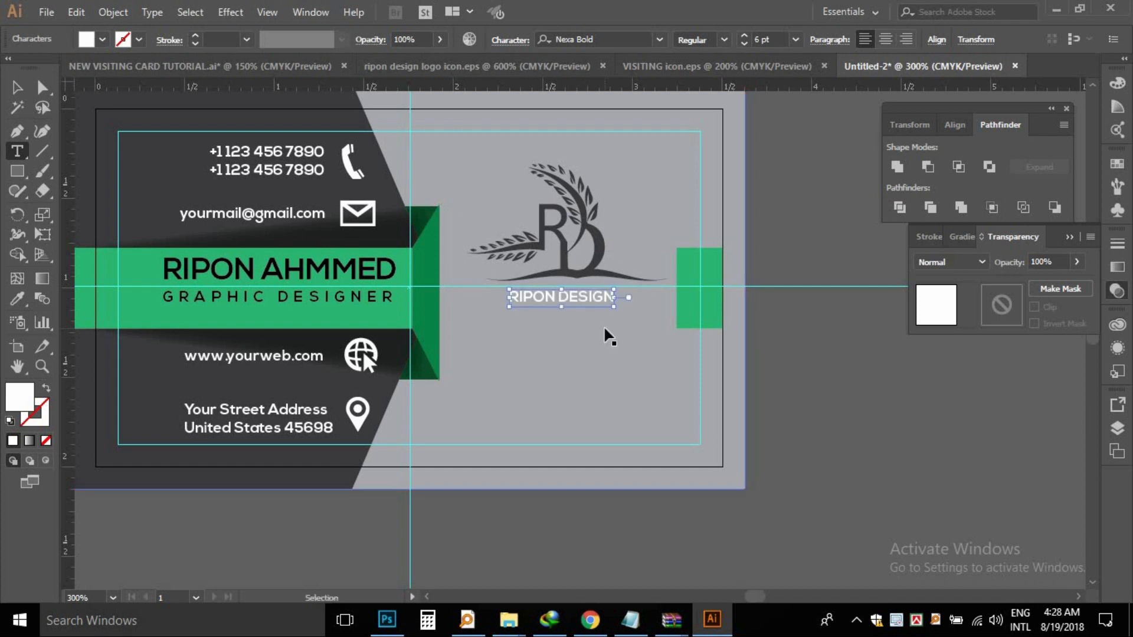
- Enlarge the RIPON DESIGN text to 8 pt and nudge it left under the logo
{"action": "key", "text": "ctrl+a"}
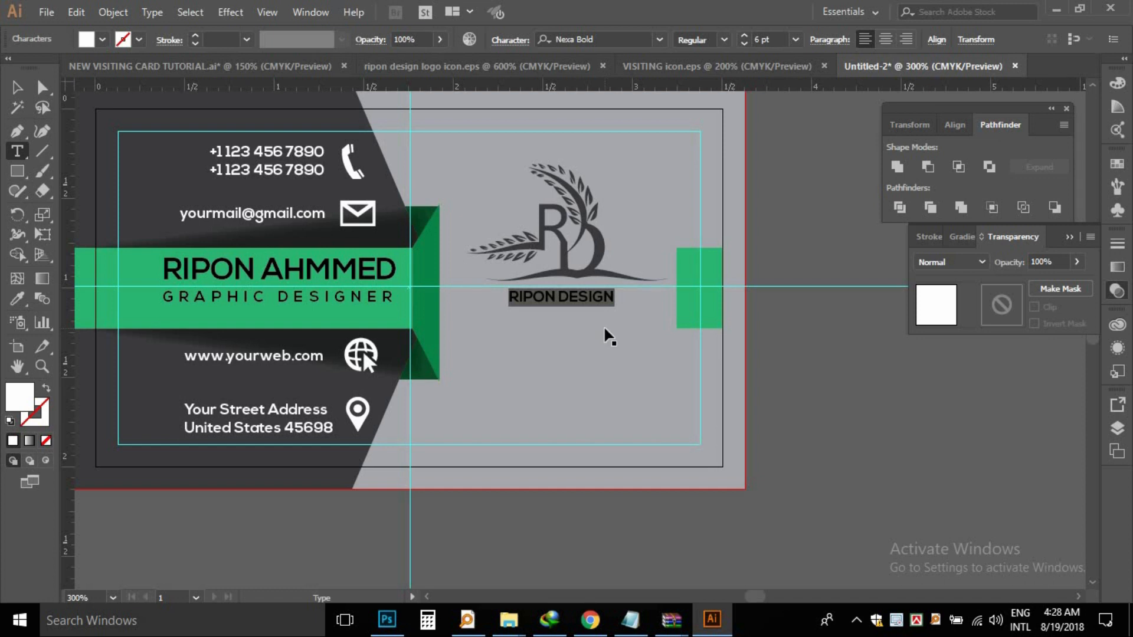
{"action": "key", "text": "ctrl+shift+period"}
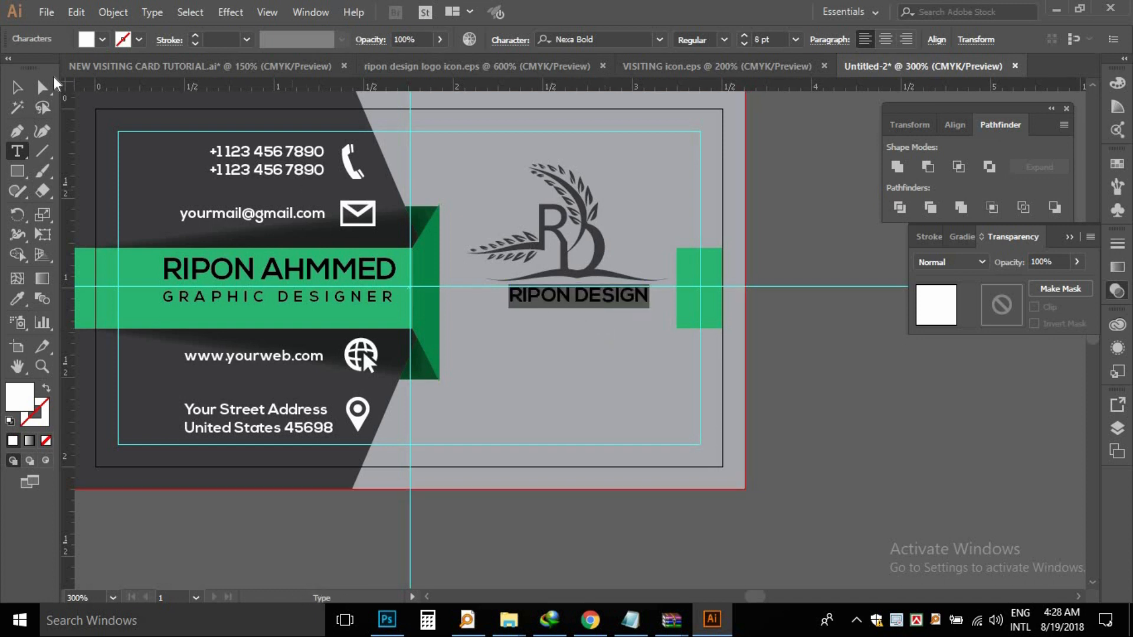
{"action": "left_click", "coordinate": [16, 87]}
{"action": "key", "text": "Left"}
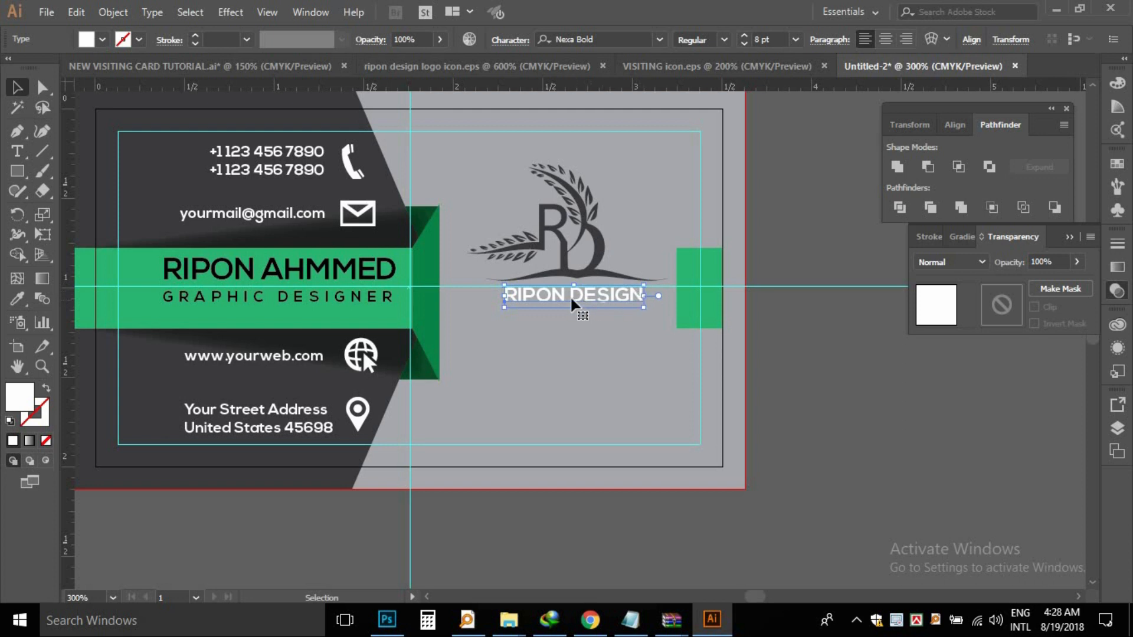
- Duplicate the RIPON DESIGN text directly below and replace its content with GRAPHIC TUTORIAL
{"action": "left_click_drag", "start_coordinate": [572, 303], "coordinate": [574, 322]}
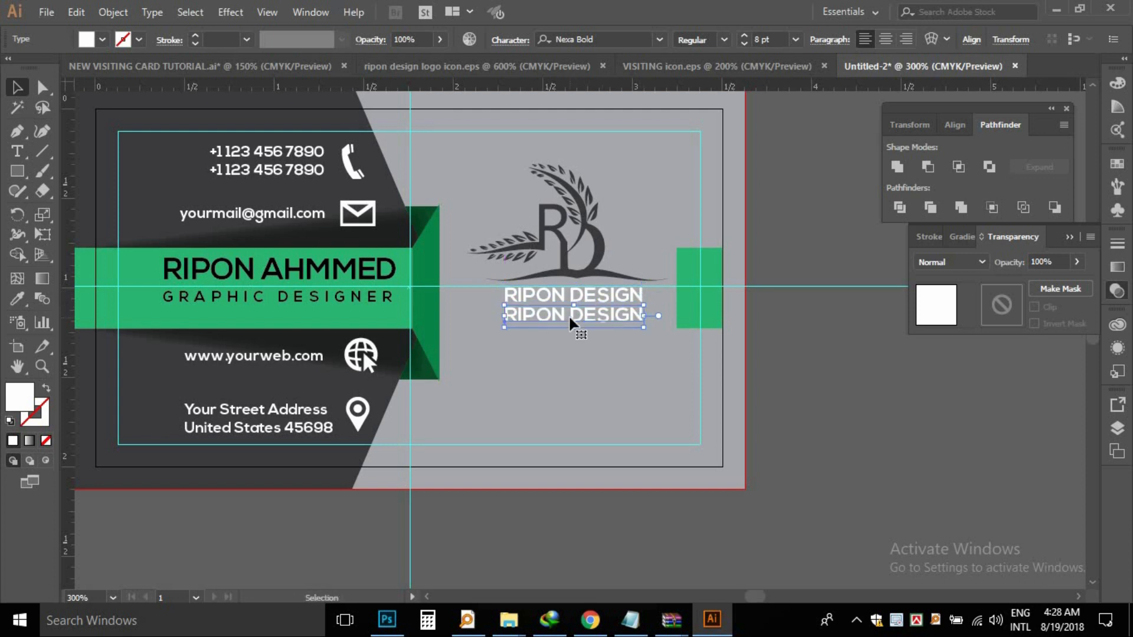
{"action": "double_click", "coordinate": [585, 320]}
{"action": "key", "text": "ctrl+a"}
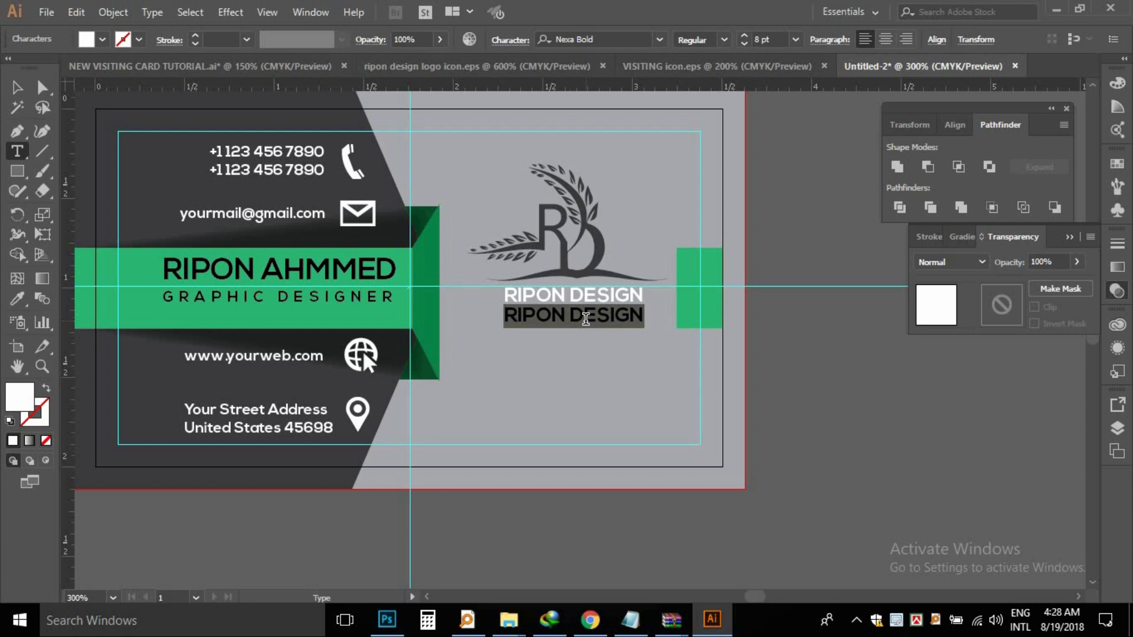
{"action": "type", "text": "g"}
{"action": "key", "text": "BackSpace"}
{"action": "type", "text": "G"}
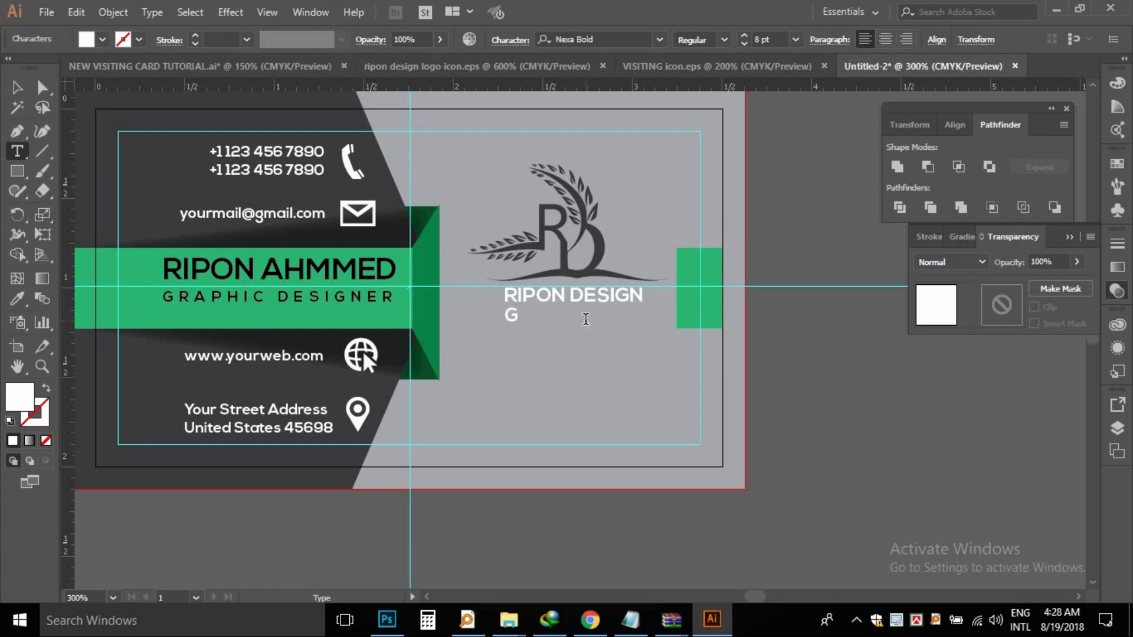
{"action": "type", "text": "RAPHIC TUTORIA"}
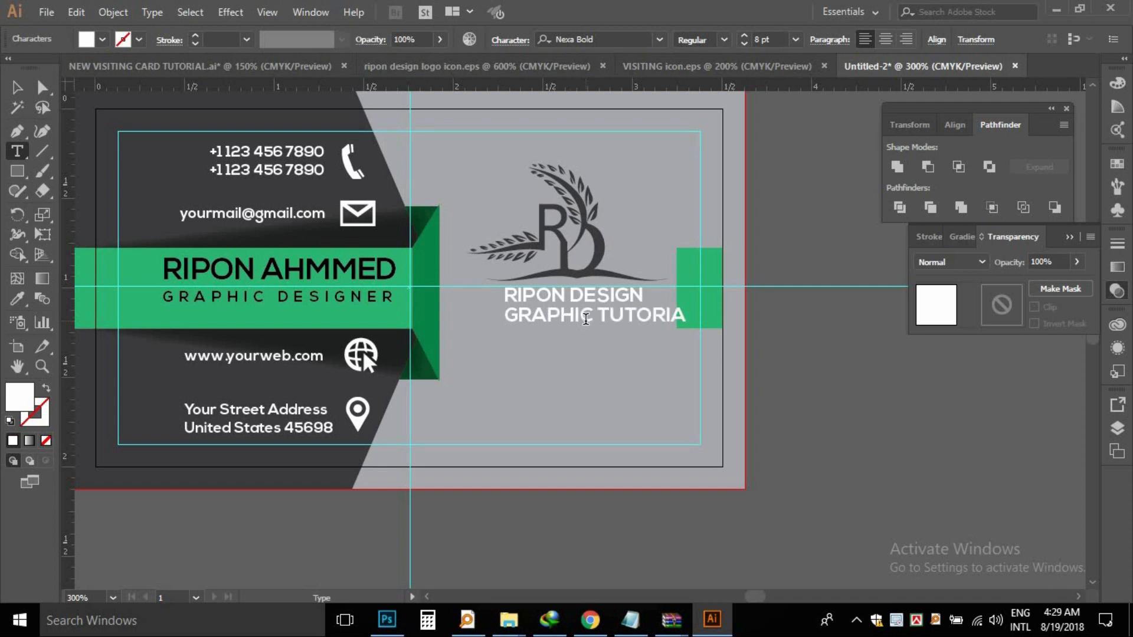
{"action": "type", "text": "L"}
- Reduce the GRAPHIC TUTORIAL tagline to 4 pt
{"action": "key", "text": "ctrl+a"}
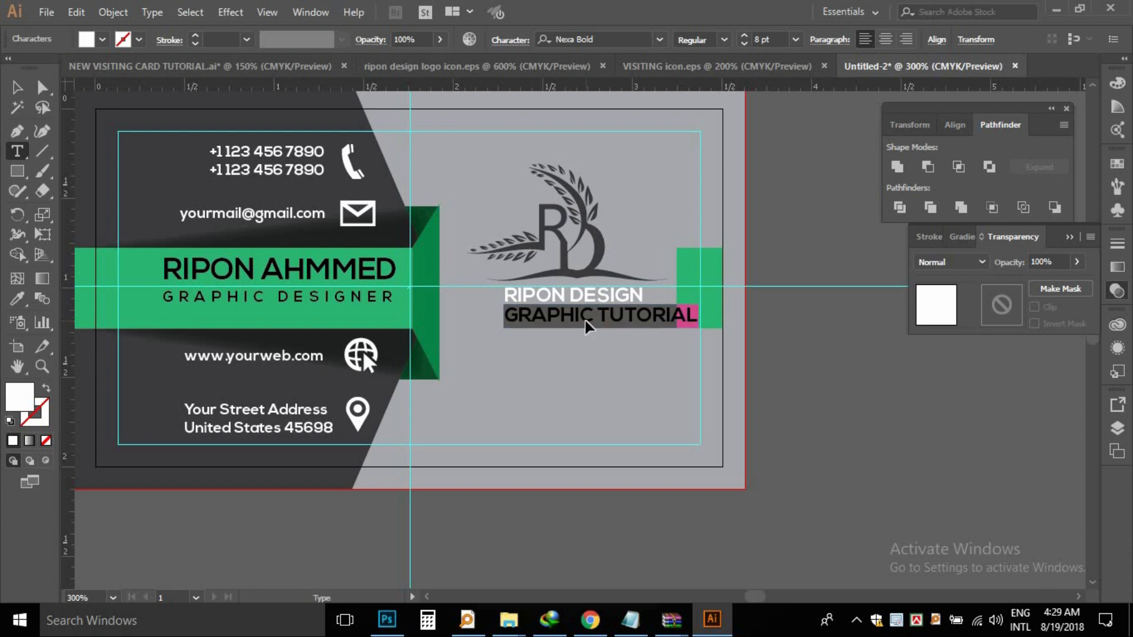
{"action": "key", "text": "ctrl+shift+comma"}
{"action": "key", "text": "ctrl+shift+comma"}
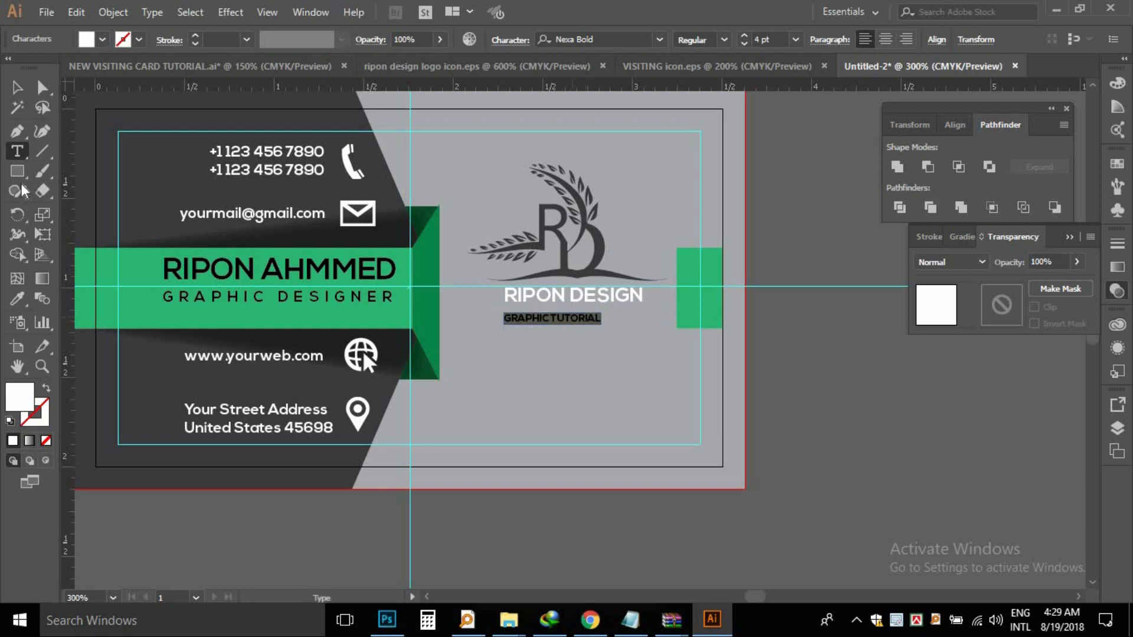
- Nudge the GRAPHIC TUTORIAL tagline up so it sits closely beneath the RIPON DESIGN text
{"action": "left_click", "coordinate": [16, 89]}
{"action": "key", "text": "Up"}
{"action": "key", "text": "Up"}
{"action": "key", "text": "Up"}
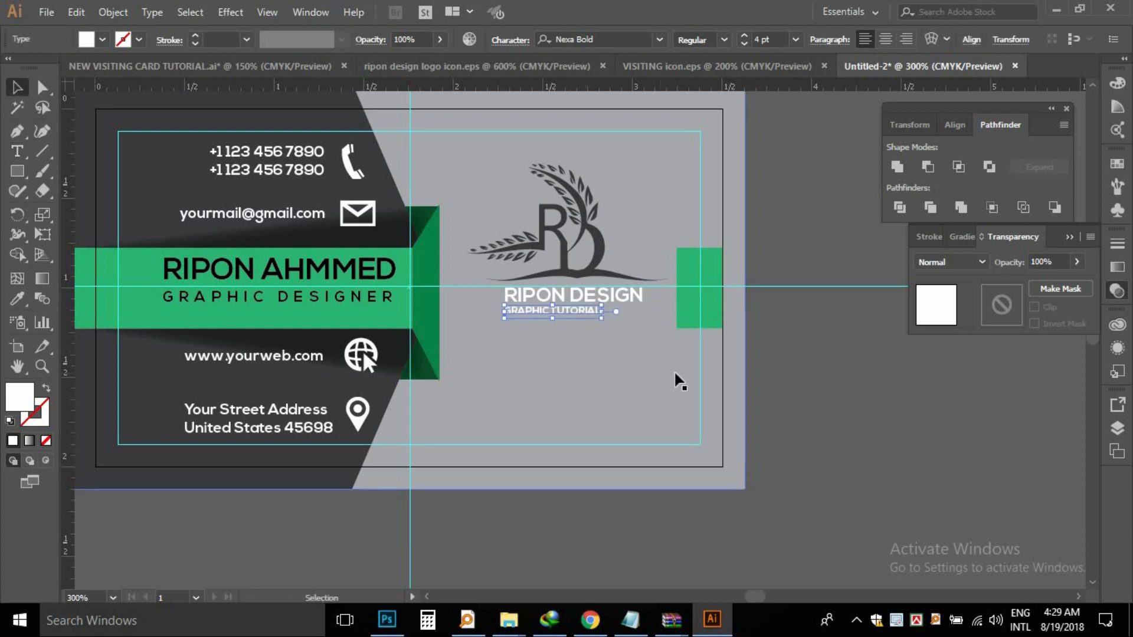
{"action": "left_click", "coordinate": [801, 383]}
- Change the fill colour of the RIPON DESIGN company name to black
{"action": "left_click", "coordinate": [621, 336], "text": "ctrl"}
{"action": "left_click_drag", "start_coordinate": [572, 345], "coordinate": [592, 466]}
{"action": "left_click", "coordinate": [547, 413]}
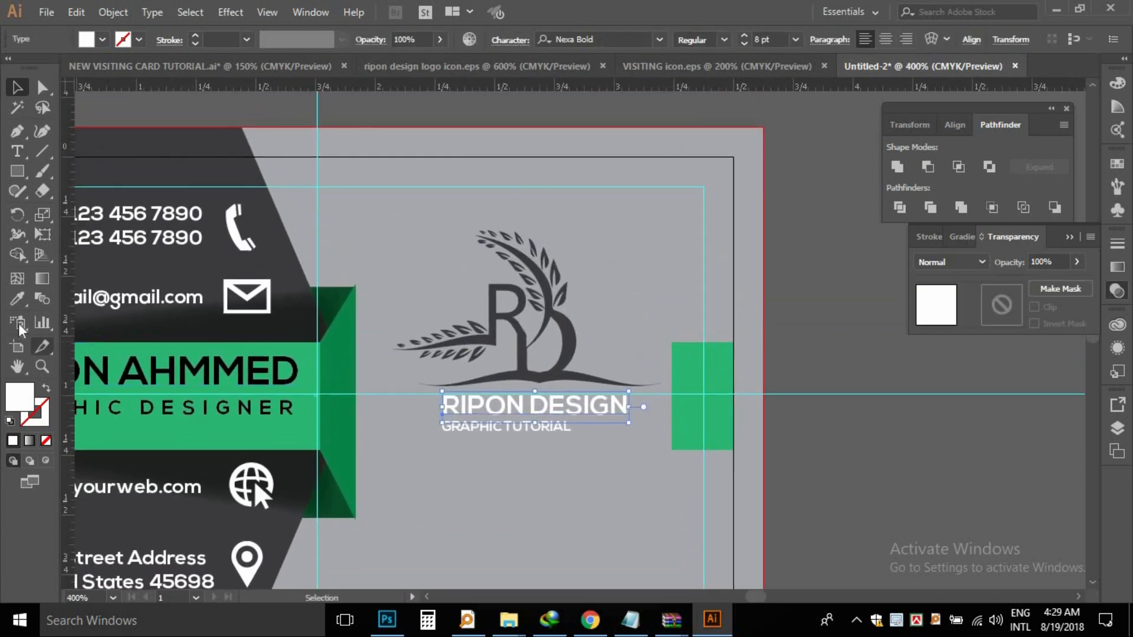
{"action": "left_click", "coordinate": [16, 299]}
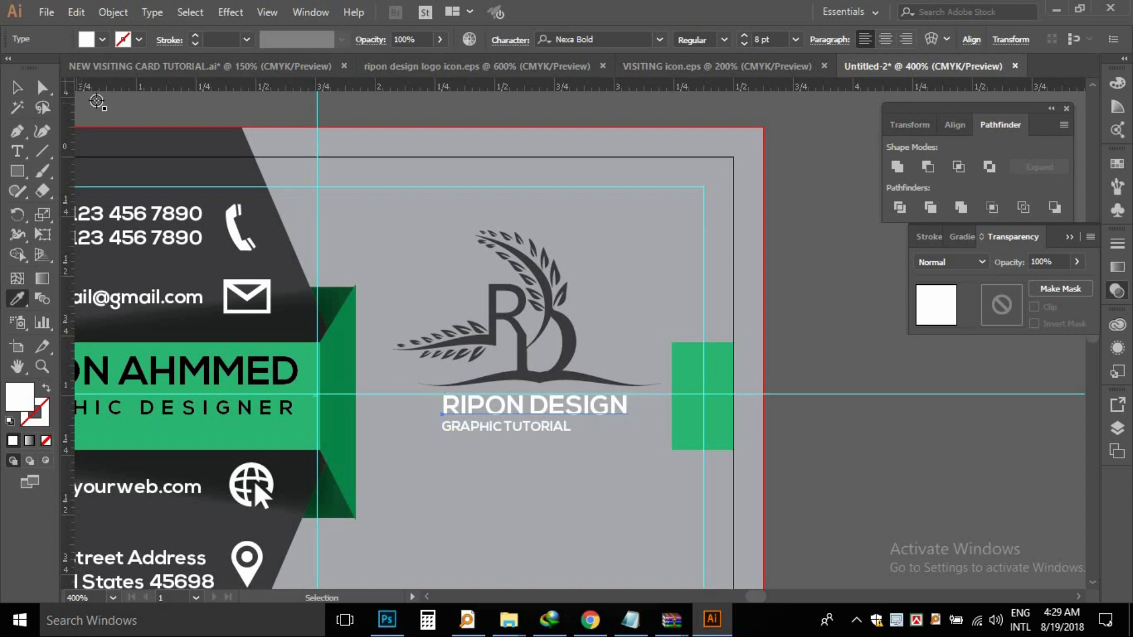
{"action": "left_click", "coordinate": [103, 40]}
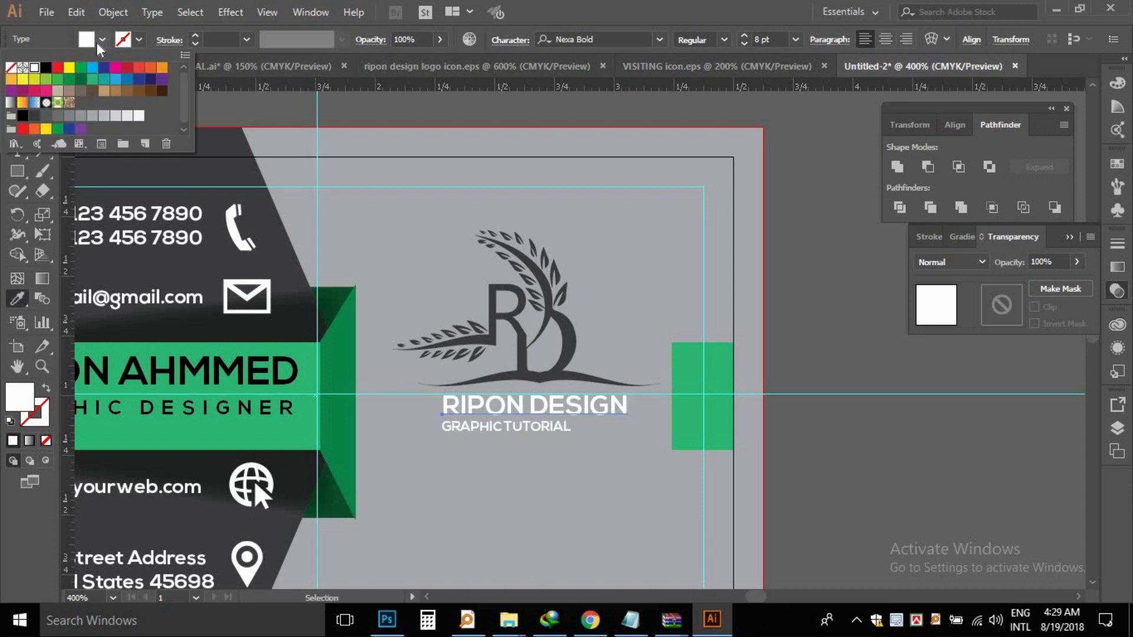
{"action": "left_click", "coordinate": [46, 67]}
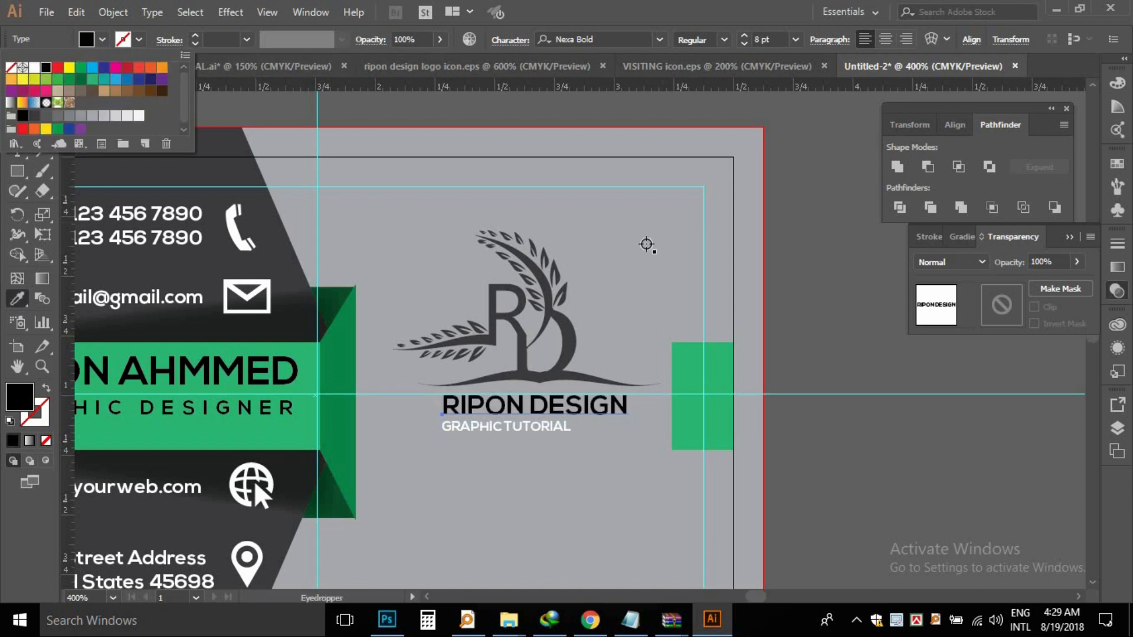
{"action": "left_click", "coordinate": [18, 156]}
{"action": "left_click", "coordinate": [17, 89]}
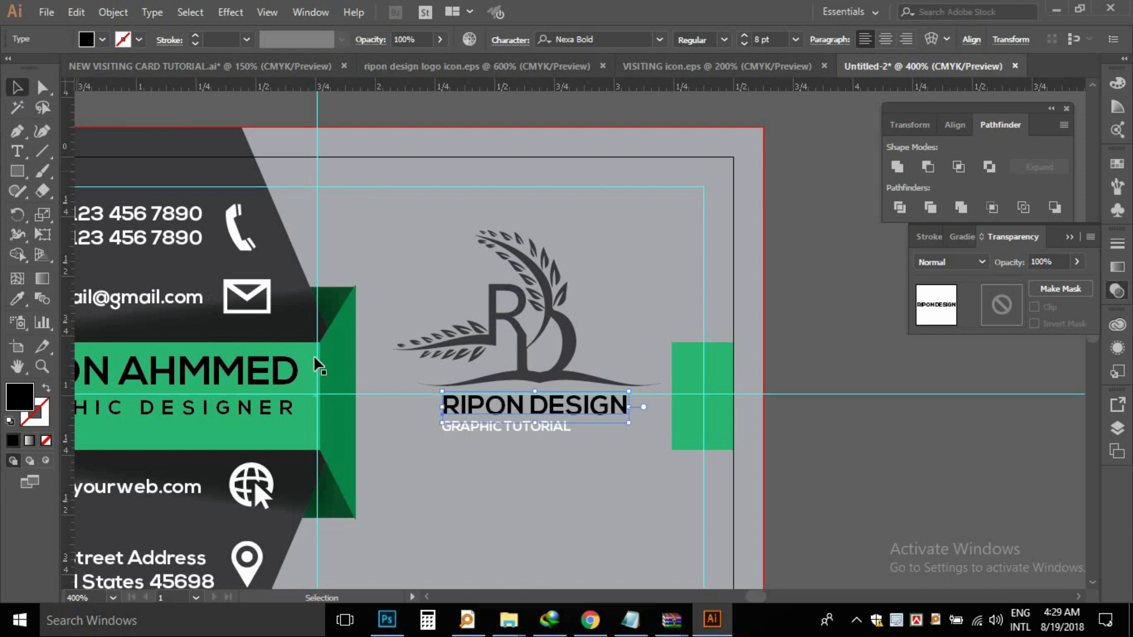
- Change the fill colour of the GRAPHIC TUTORIAL tagline to black
{"action": "left_click", "coordinate": [458, 423]}
{"action": "left_click", "coordinate": [17, 299]}
{"action": "left_click", "coordinate": [260, 372]}
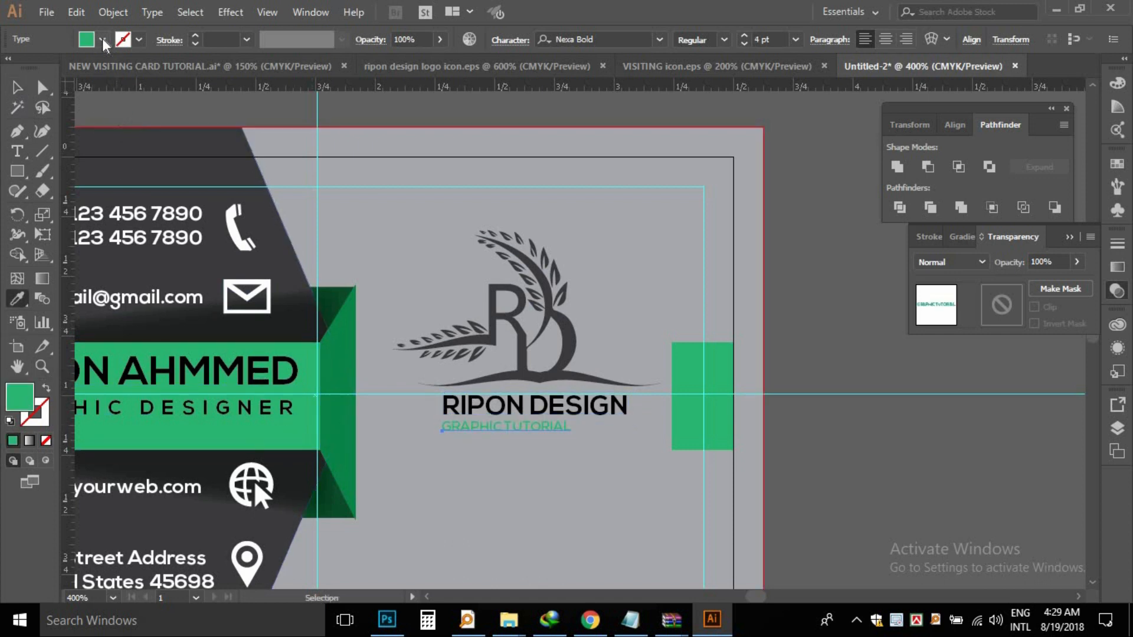
{"action": "left_click", "coordinate": [102, 39]}
{"action": "left_click", "coordinate": [45, 68]}
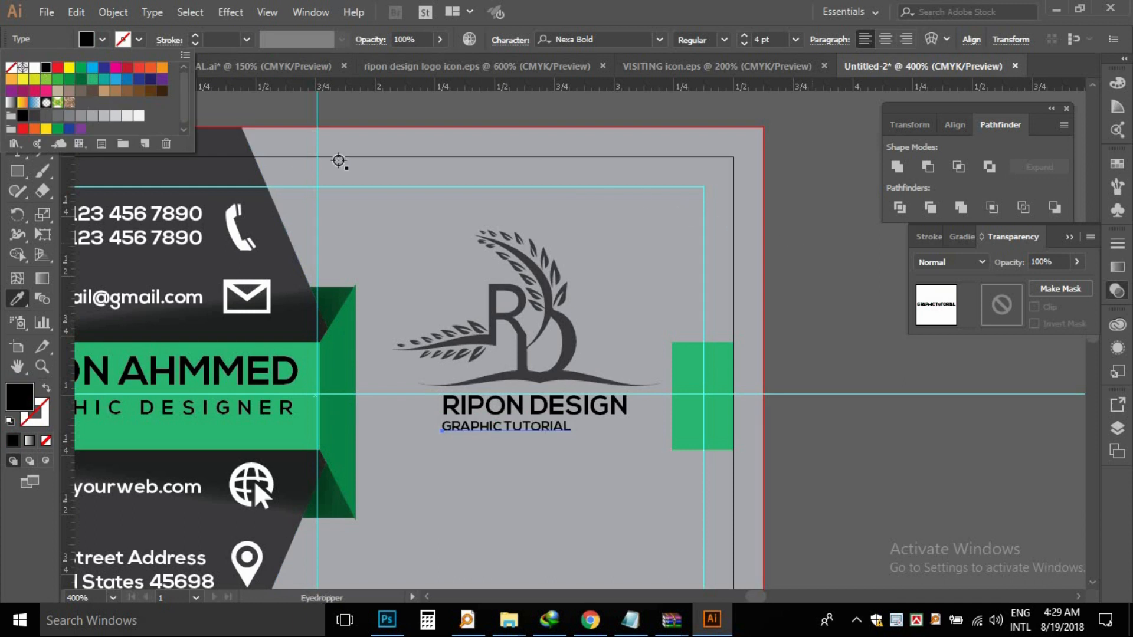
{"action": "key", "text": "Escape"}
{"action": "key", "text": "v"}
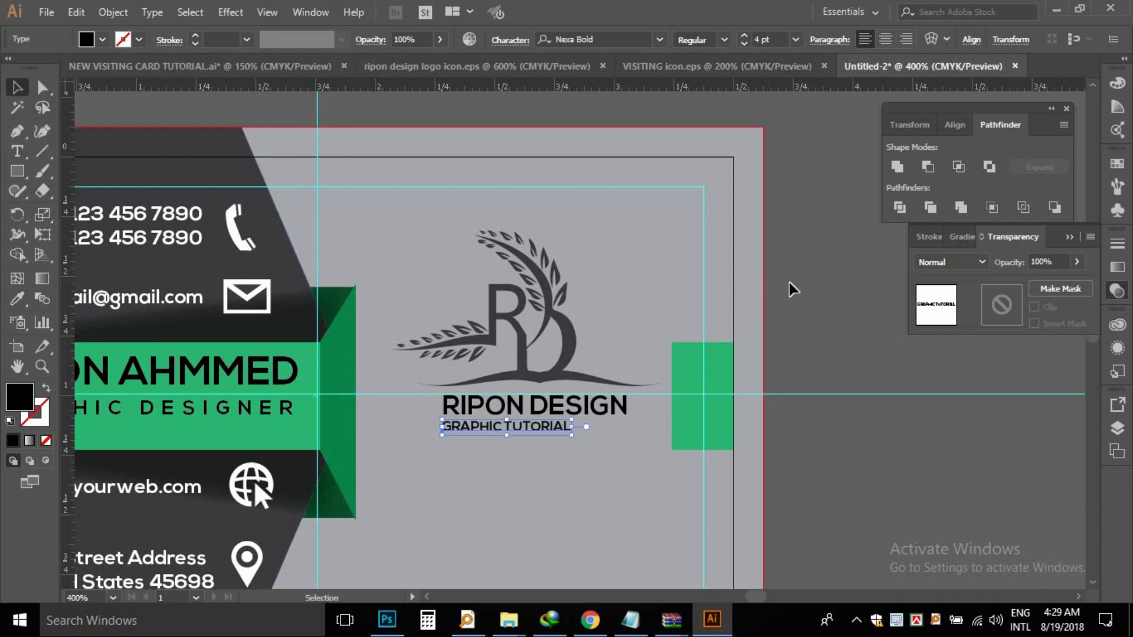
{"action": "left_click", "coordinate": [792, 286]}
- Fill the front logo artwork with the ribbon's green and offset it slightly to the right over the dark copy as a shadow effect
{"action": "left_click", "coordinate": [571, 340]}
{"action": "key", "text": "a"}
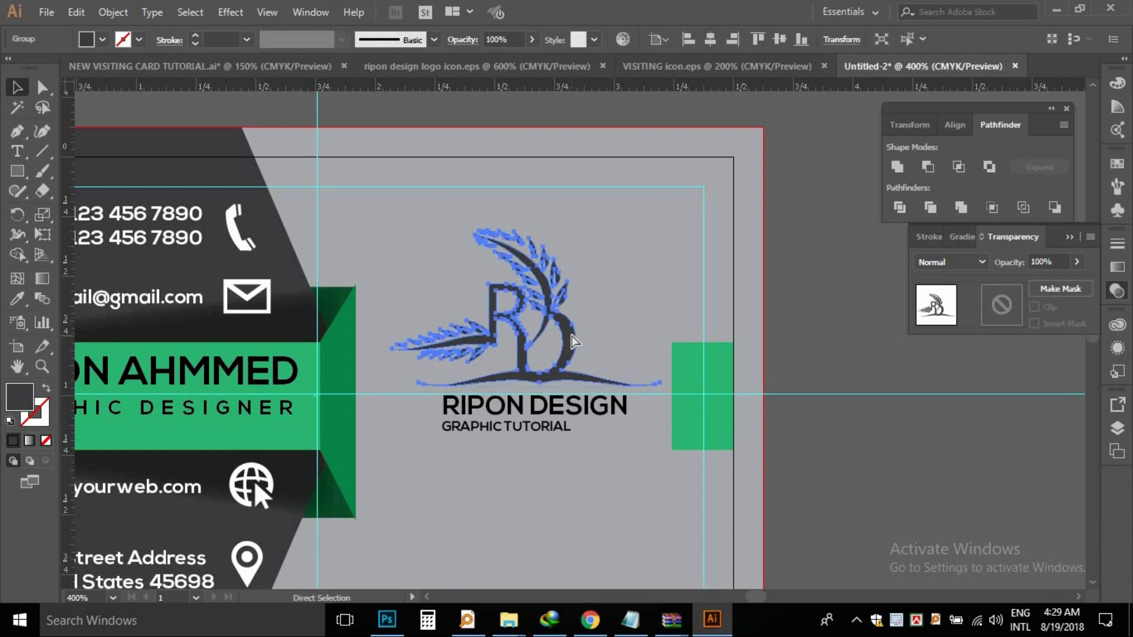
{"action": "key", "text": "v"}
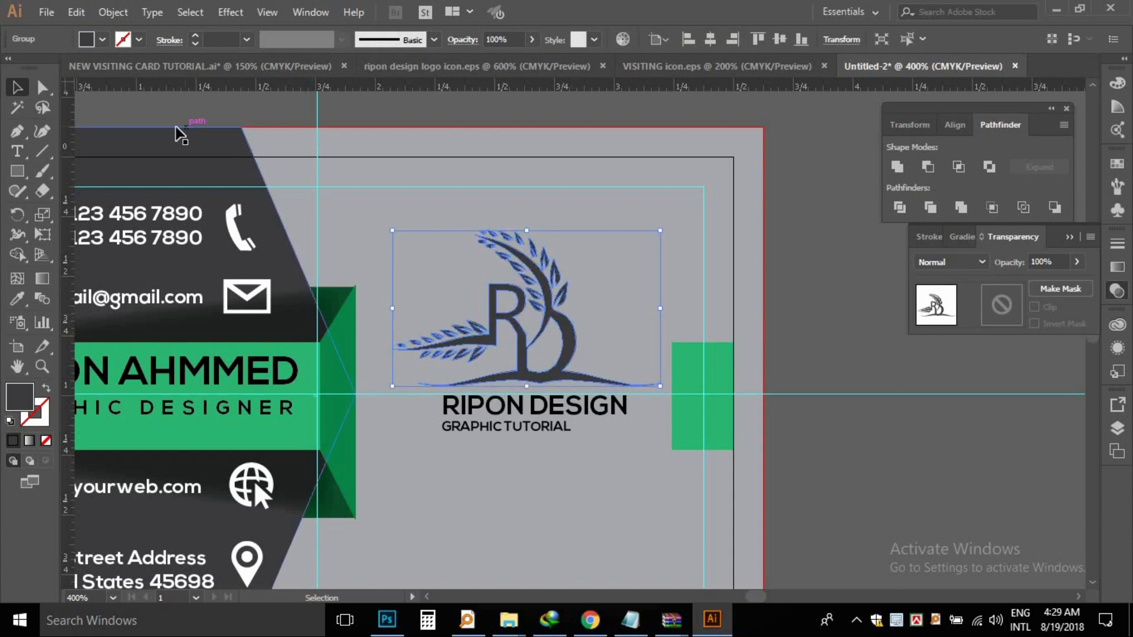
{"action": "left_click", "coordinate": [101, 39]}
{"action": "left_click", "coordinate": [337, 121]}
{"action": "left_click", "coordinate": [21, 302]}
{"action": "left_click", "coordinate": [306, 358]}
{"action": "key", "text": "v"}
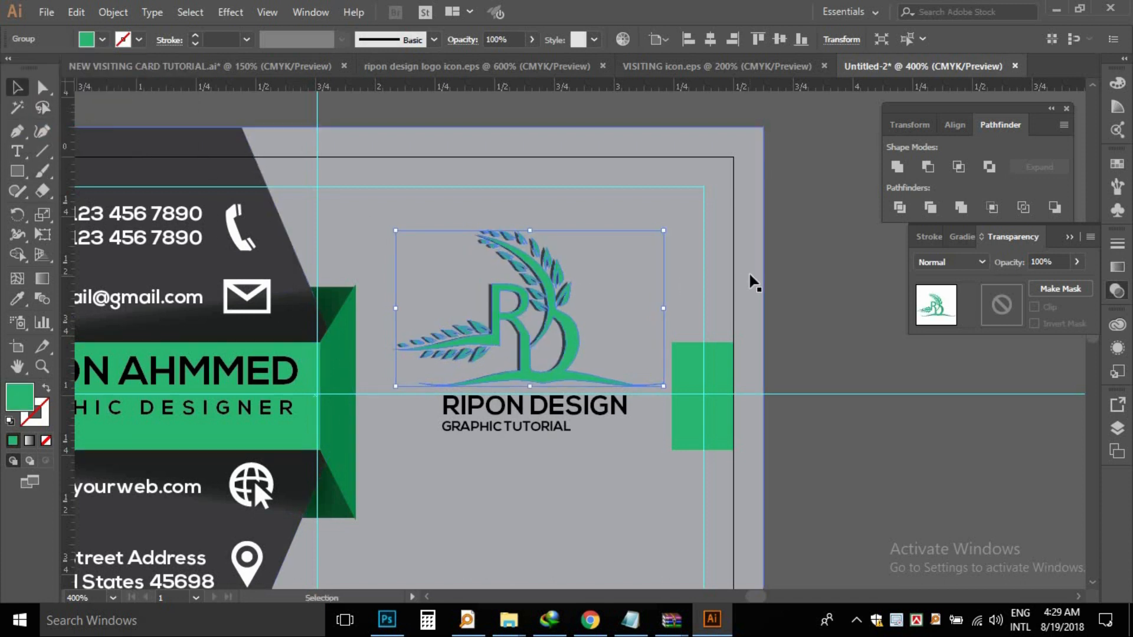
{"action": "left_click", "coordinate": [794, 286]}
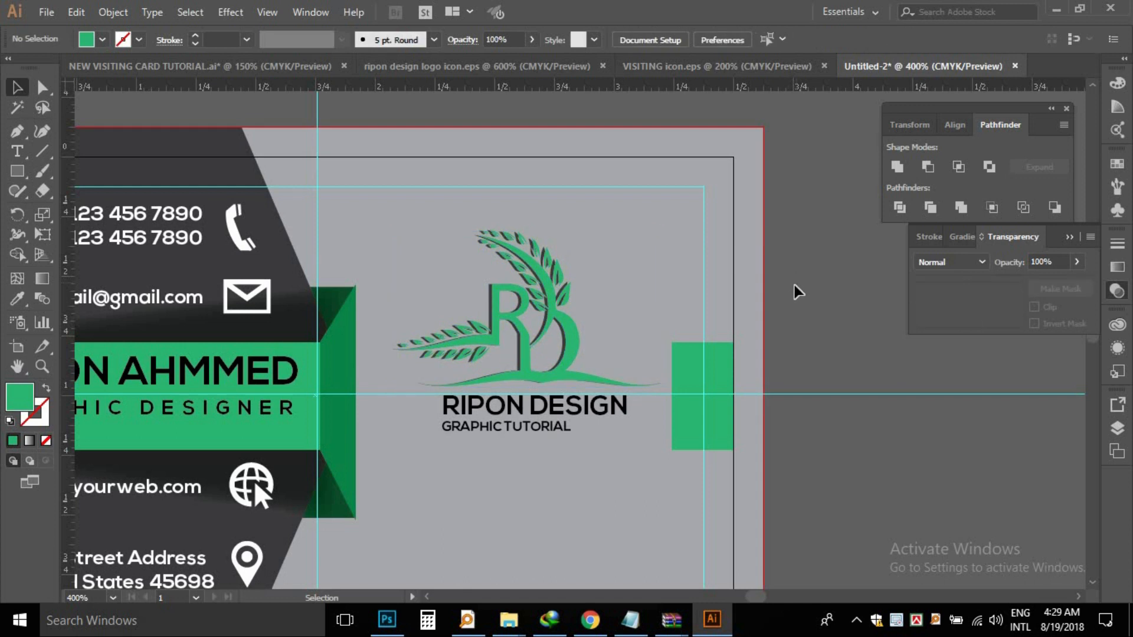
- Save the business card to the Desktop as an Illustrator EPS file named CREATIVE VISITNG CARD, accepting the EPS options
{"action": "left_click", "coordinate": [659, 323], "text": "ctrl+alt"}
{"action": "left_click", "coordinate": [649, 336], "text": "ctrl+alt"}
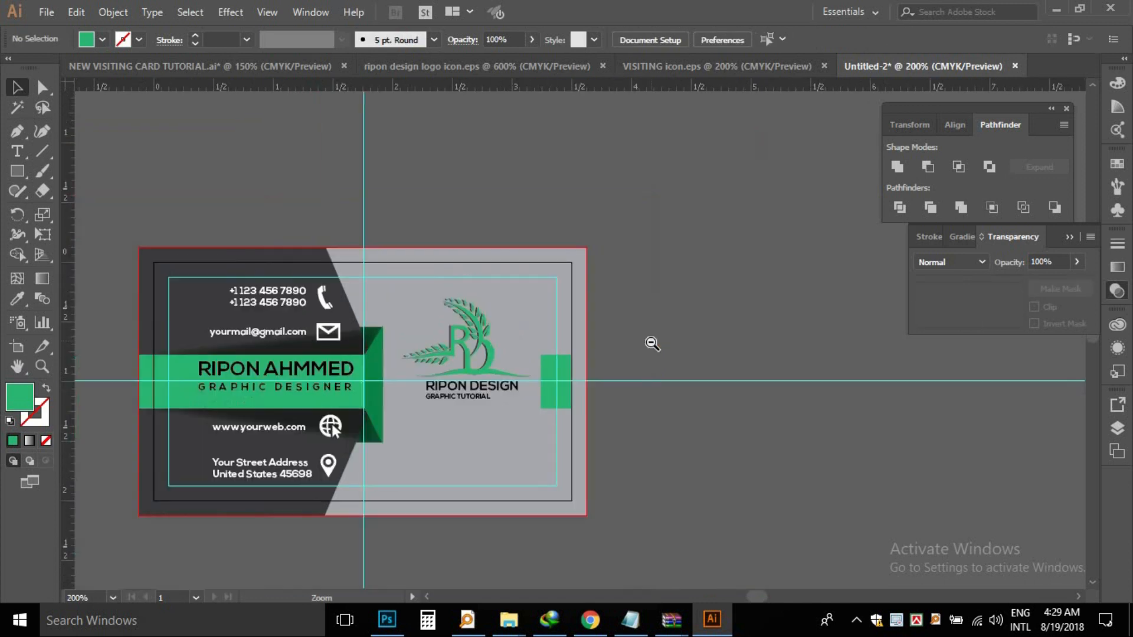
{"action": "left_click", "coordinate": [651, 345], "text": "ctrl+alt"}
{"action": "left_click_drag", "start_coordinate": [650, 352], "coordinate": [741, 304]}
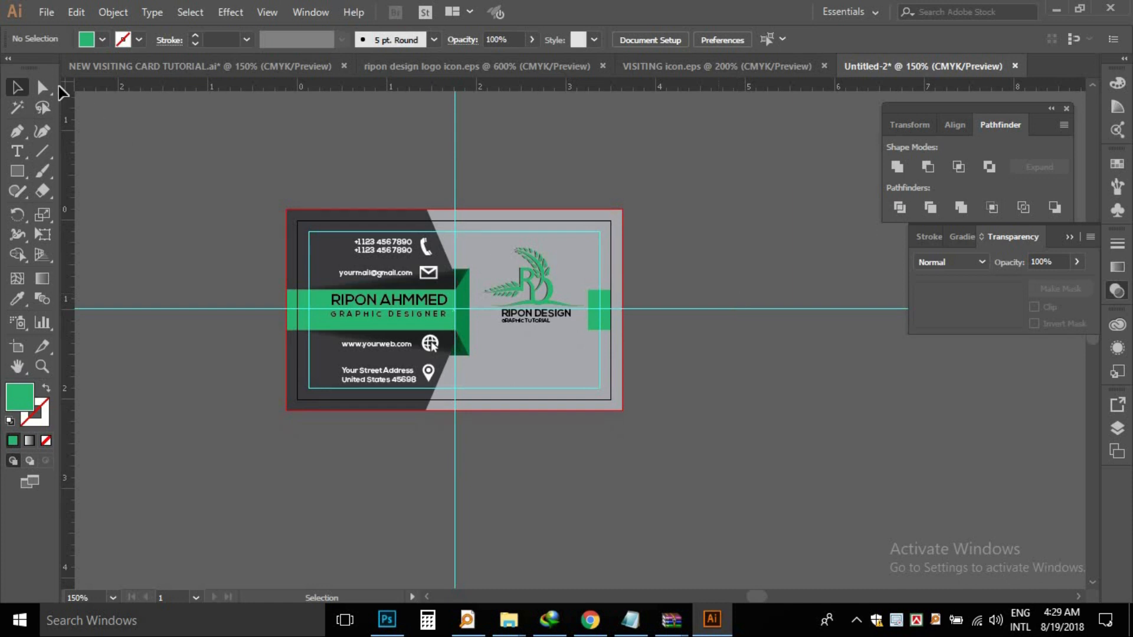
{"action": "left_click", "coordinate": [46, 11]}
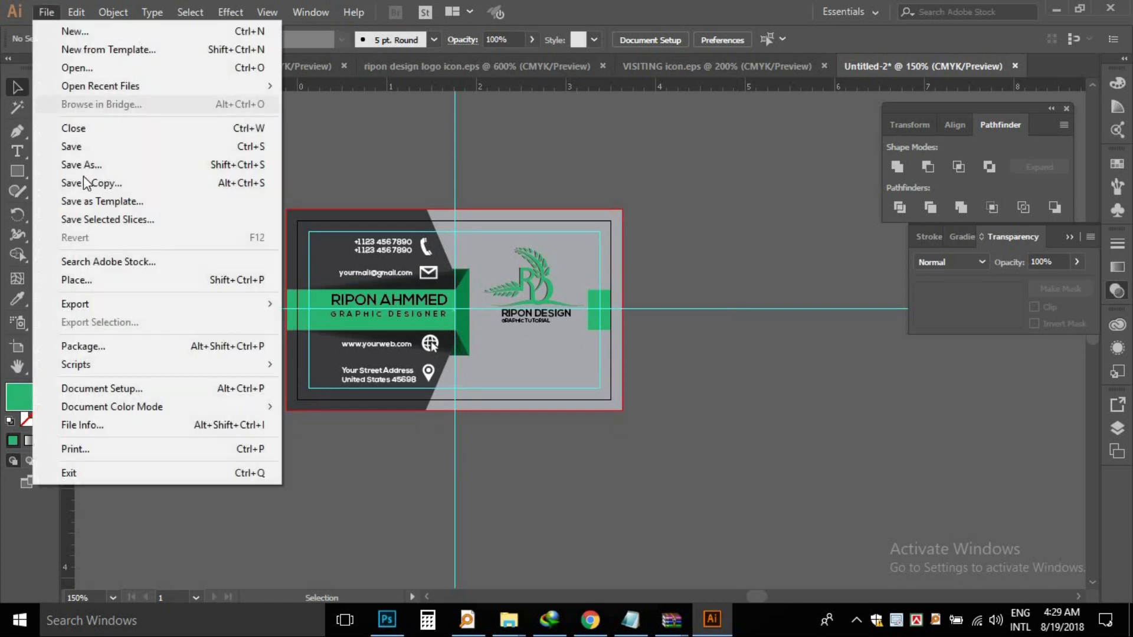
{"action": "left_click", "coordinate": [86, 165]}
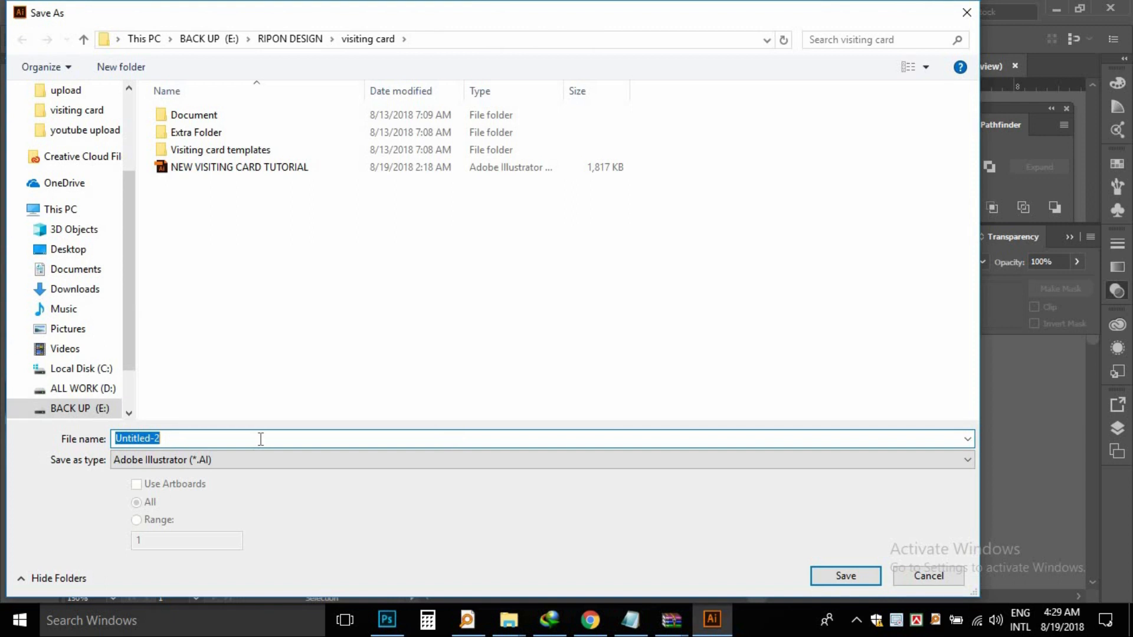
{"action": "type", "text": "c"}
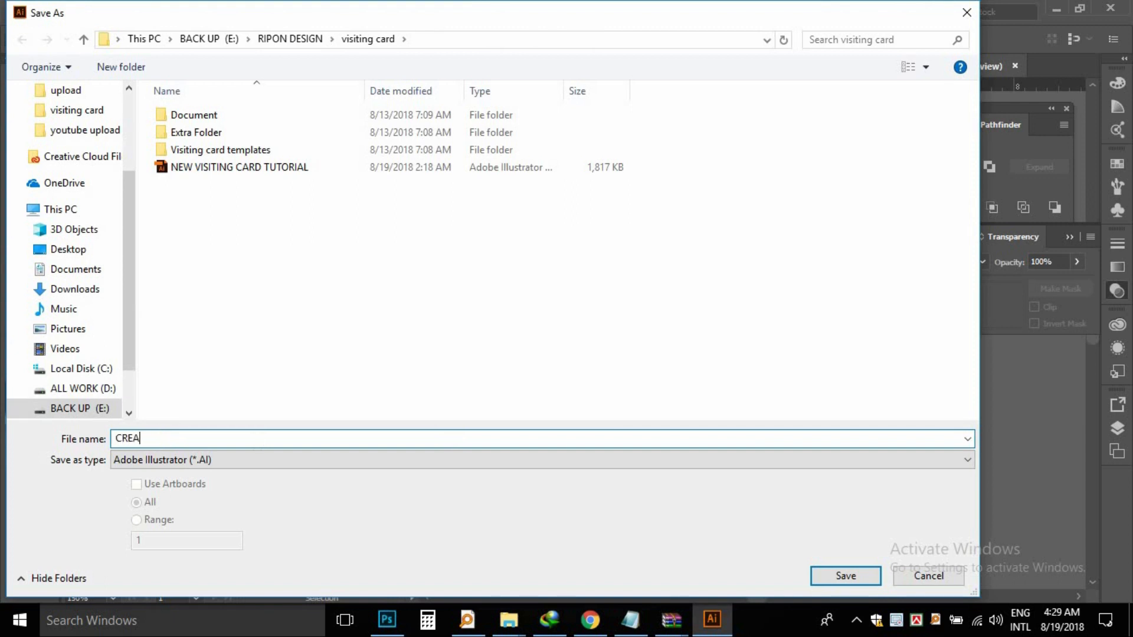
{"action": "type", "text": "REATIVE VISITNG CARD"}
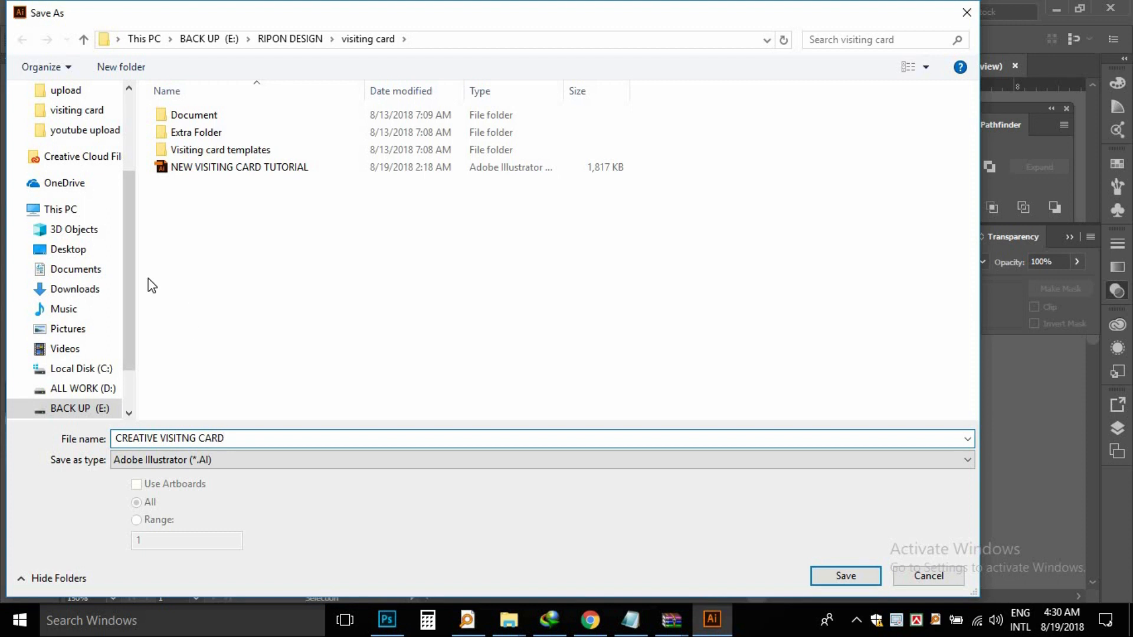
{"action": "left_click", "coordinate": [89, 247]}
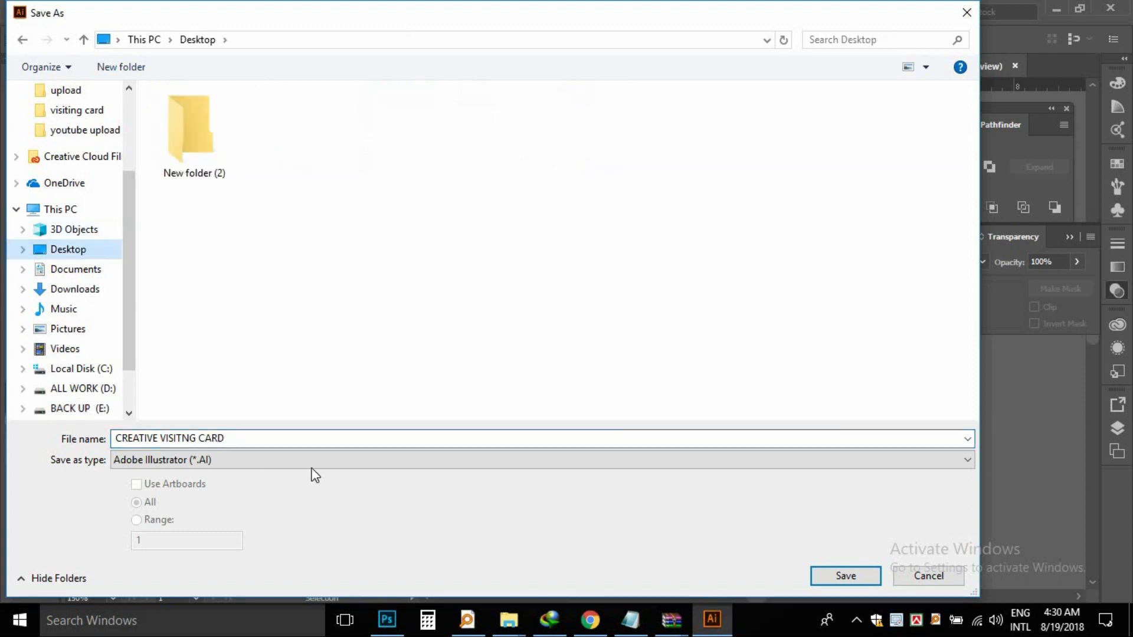
{"action": "left_click", "coordinate": [296, 466]}
{"action": "left_click", "coordinate": [212, 498]}
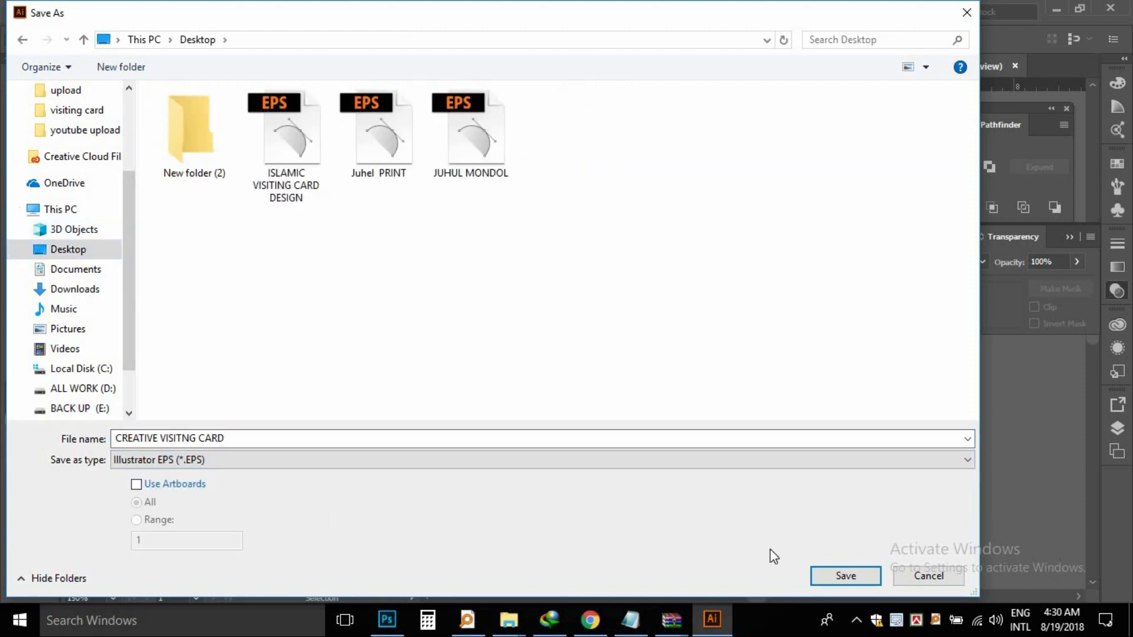
{"action": "left_click", "coordinate": [838, 575]}
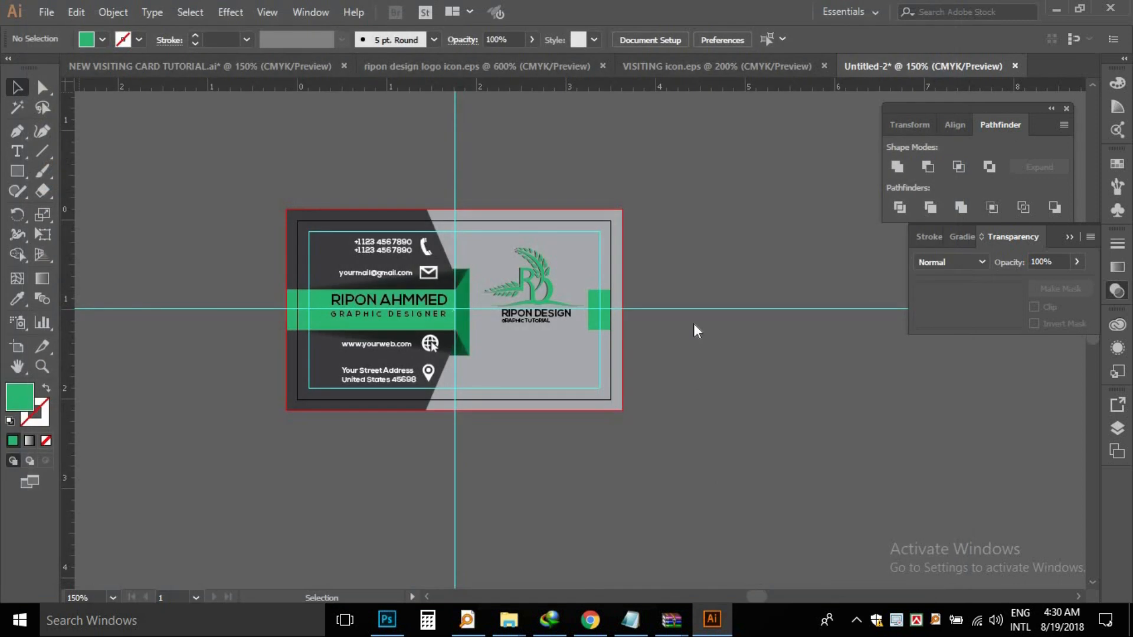
{"action": "left_click", "coordinate": [640, 536]}
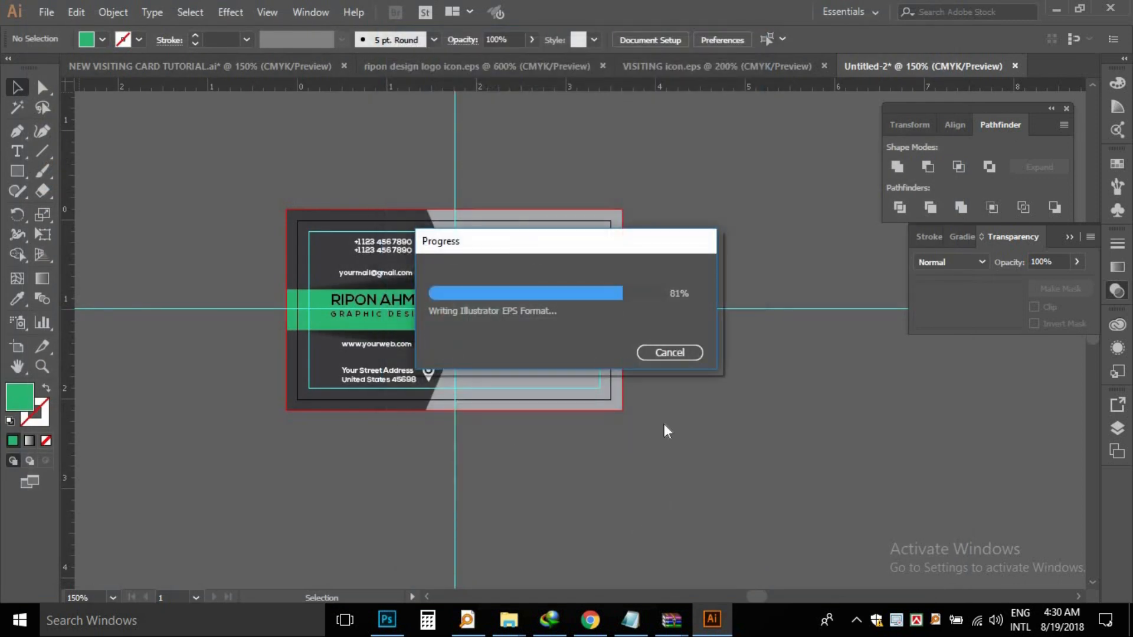
- Unlock the guides in the business card document
{"action": "right_click", "coordinate": [722, 205]}
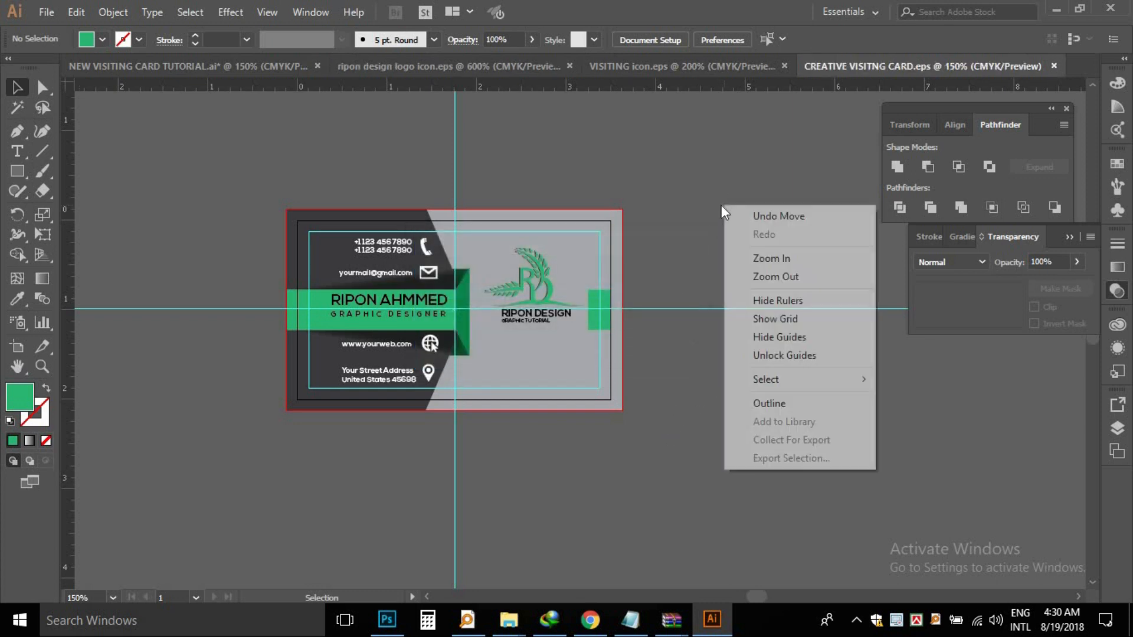
{"action": "left_click", "coordinate": [770, 355]}
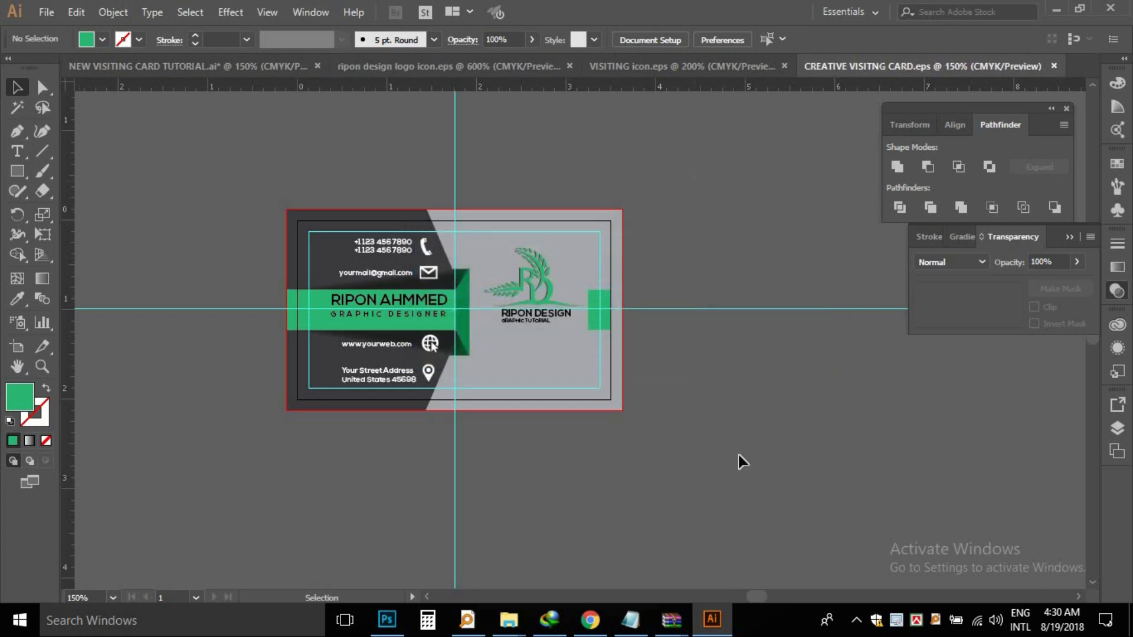